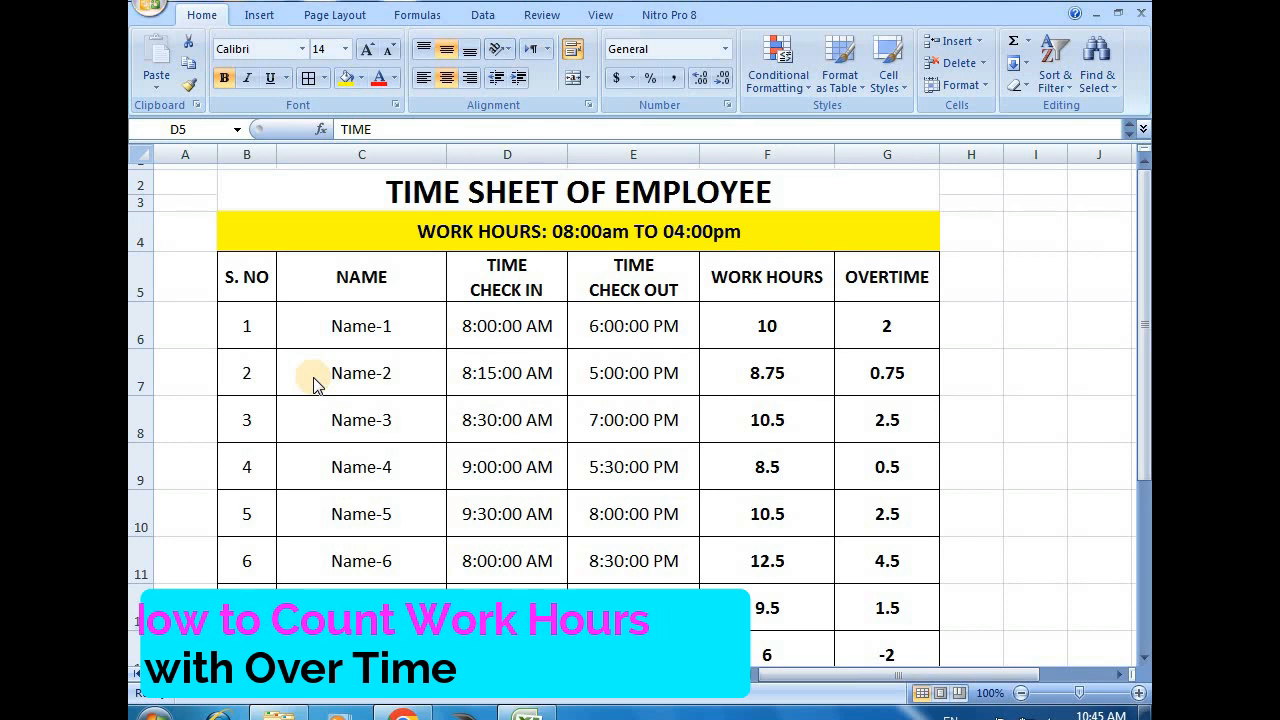
Examine the timesheet's name, check-in, check-out, work hours and overtime columns and the scheduled work hours line
left_click(398, 316)
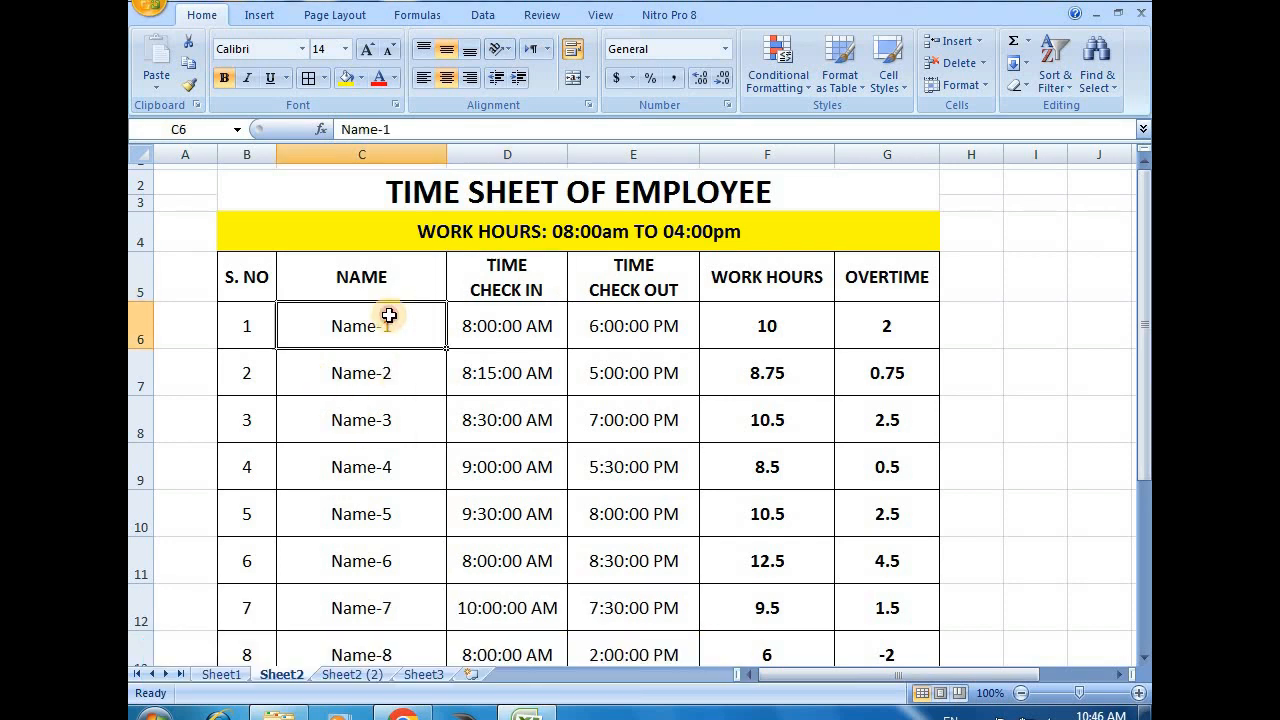
left_click(532, 283)
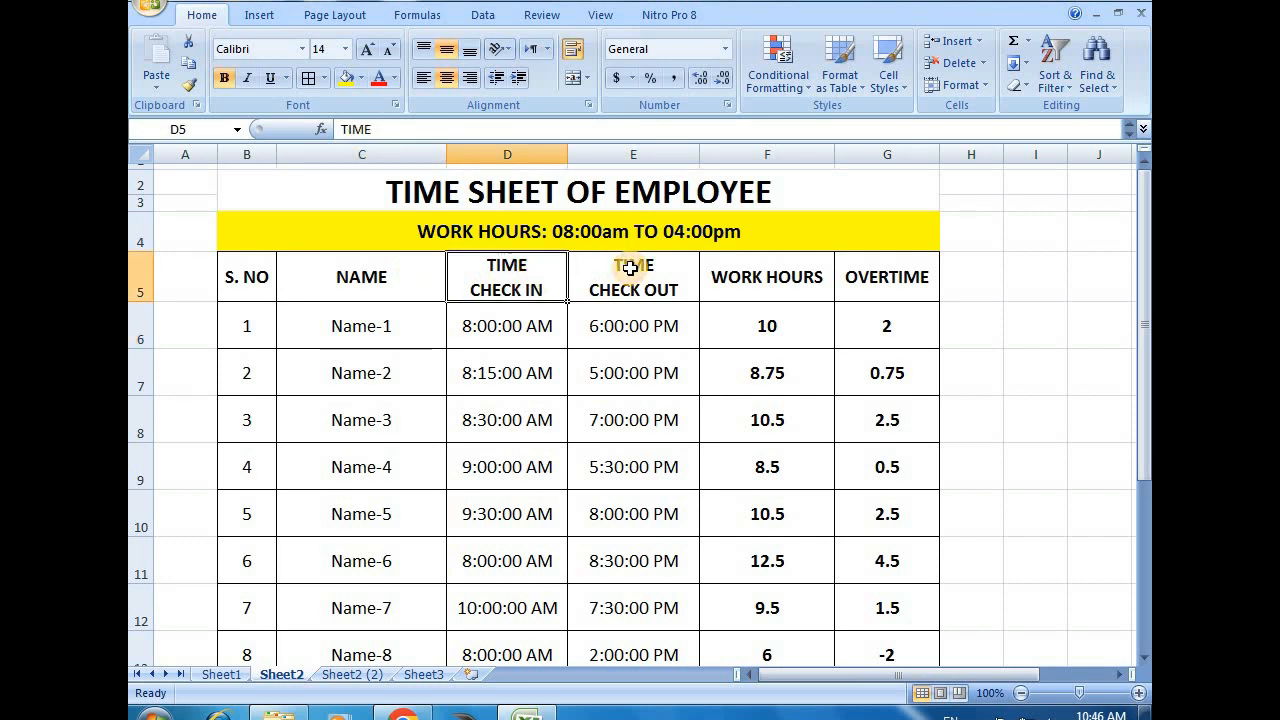
left_click(630, 268)
left_click(767, 266)
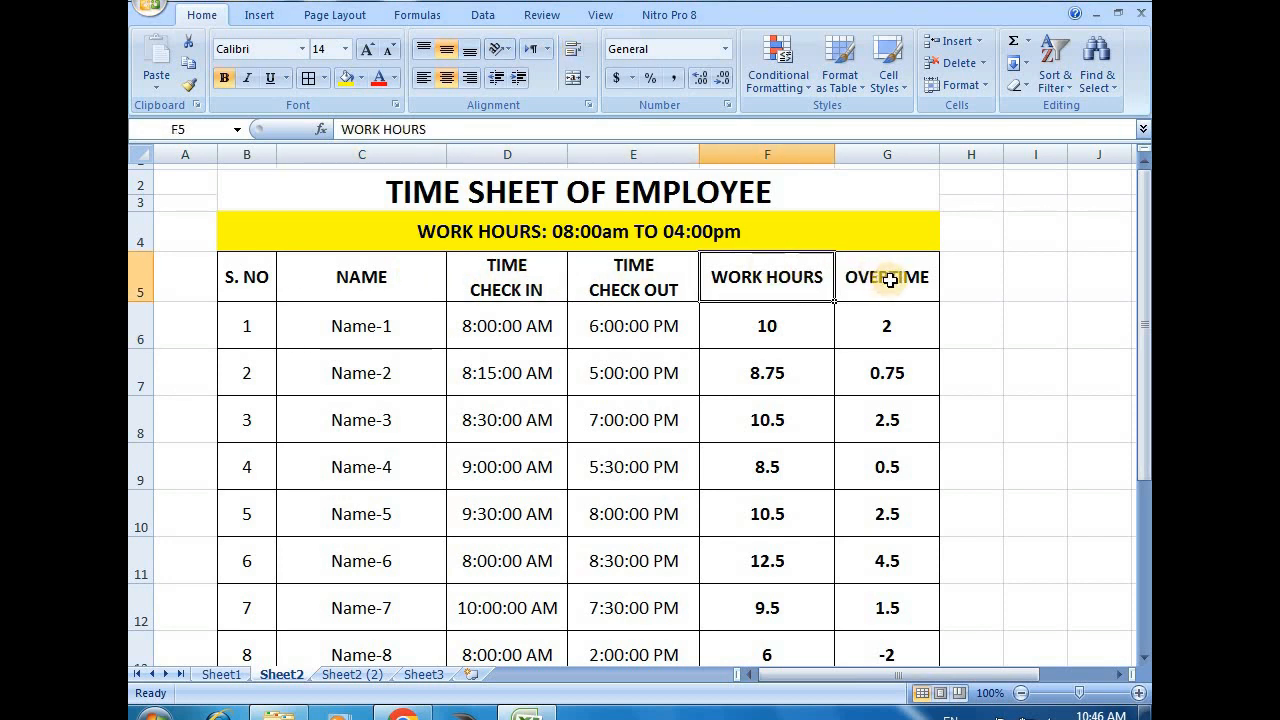
left_click(895, 281)
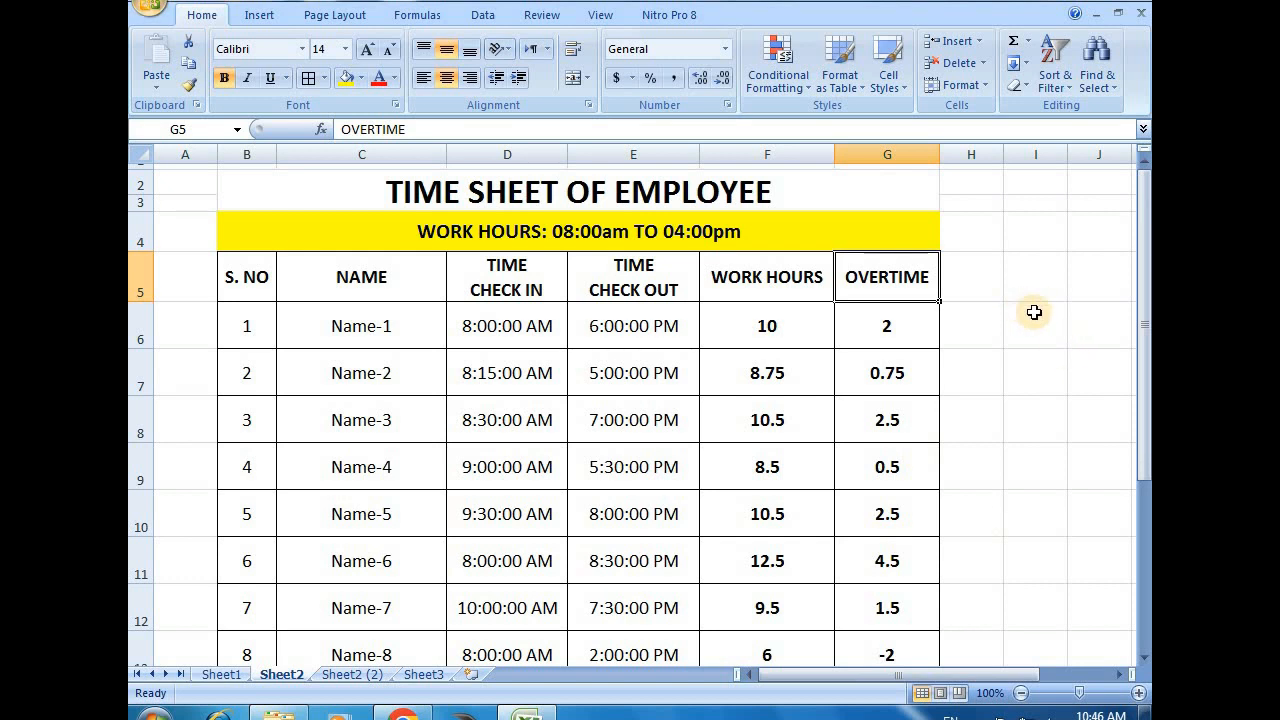
left_click(366, 283)
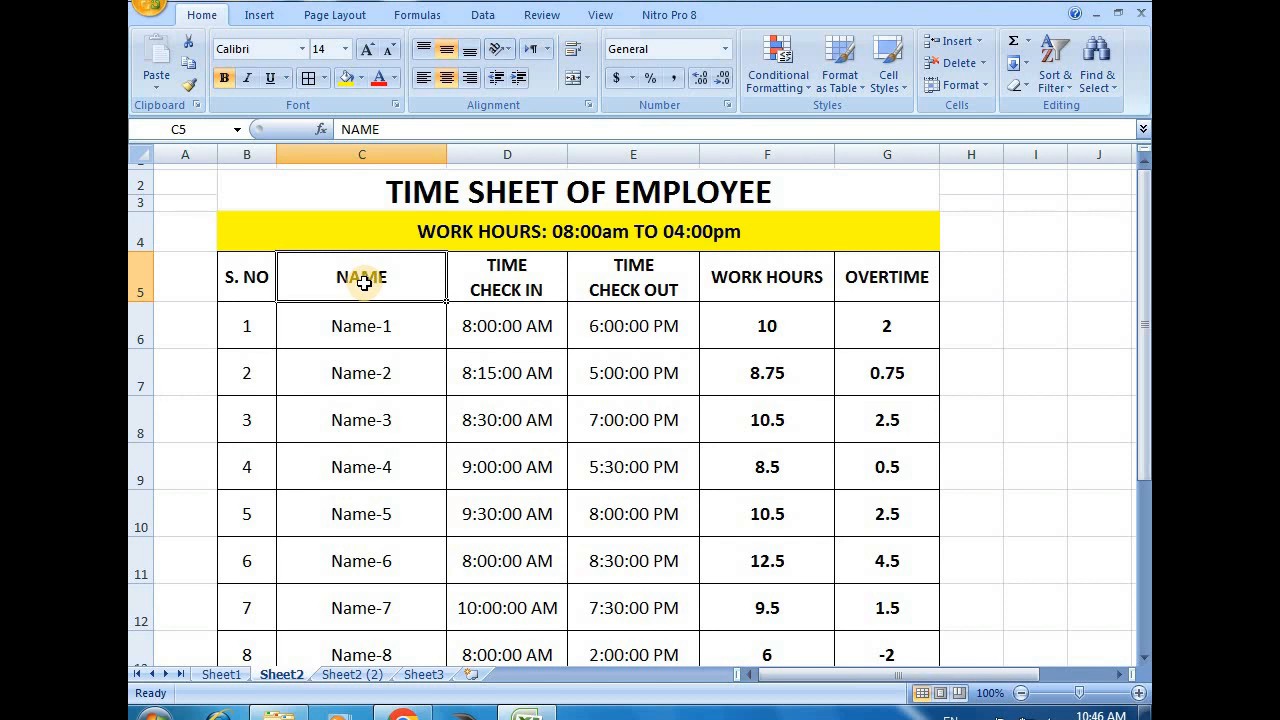
left_click(422, 237)
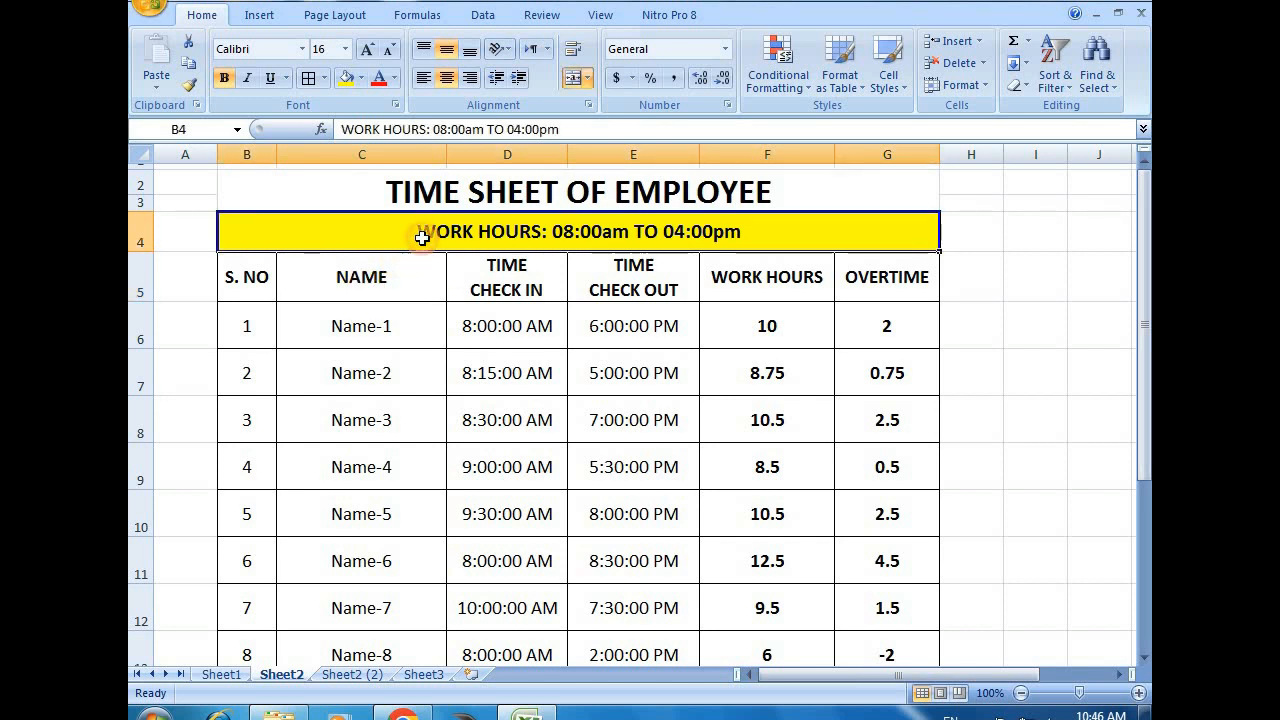
left_click(328, 398)
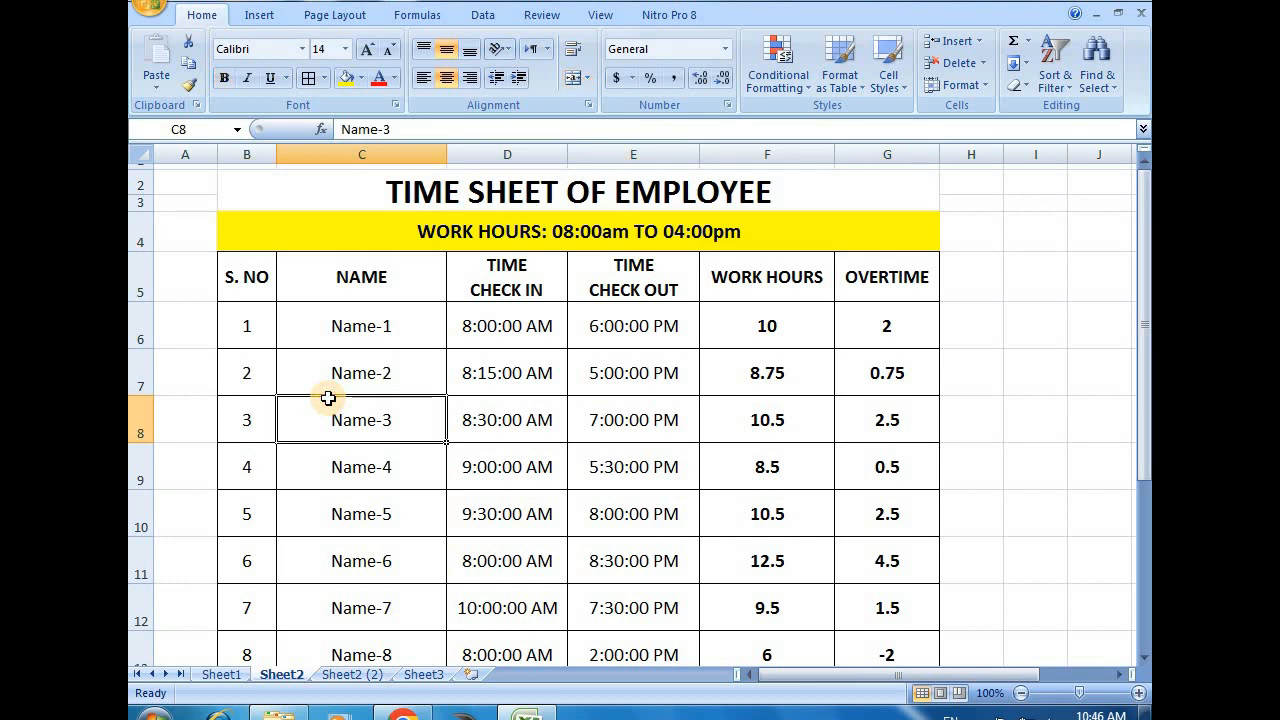
Compare the check-in and check-out times of the first two employees with the scheduled work hours
left_click(493, 334)
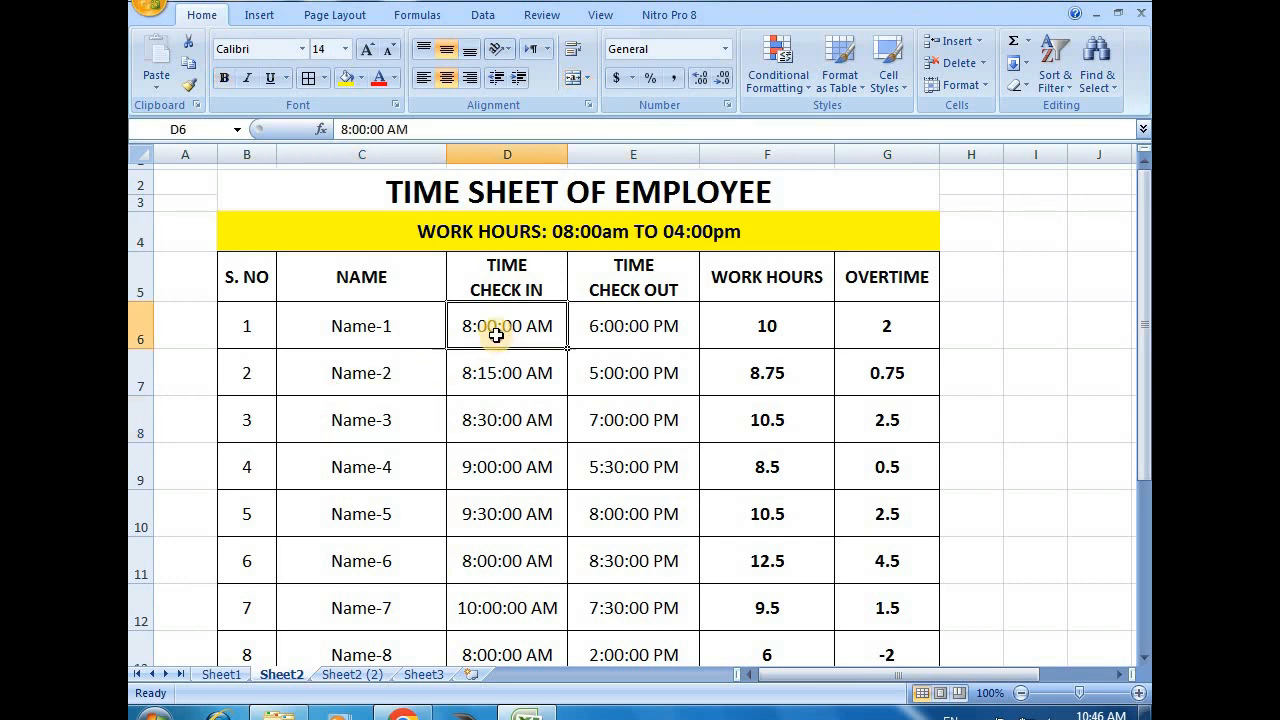
left_click(622, 330)
key("Return")
left_click(477, 366)
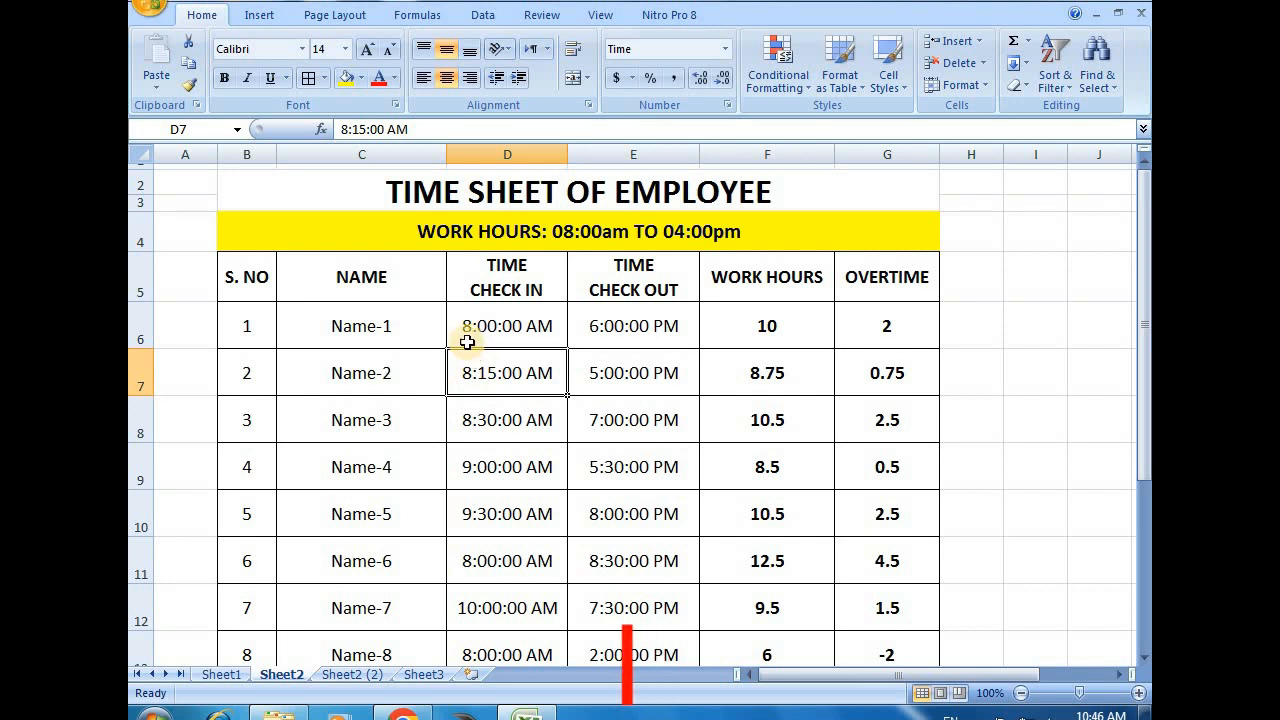
left_click(500, 237)
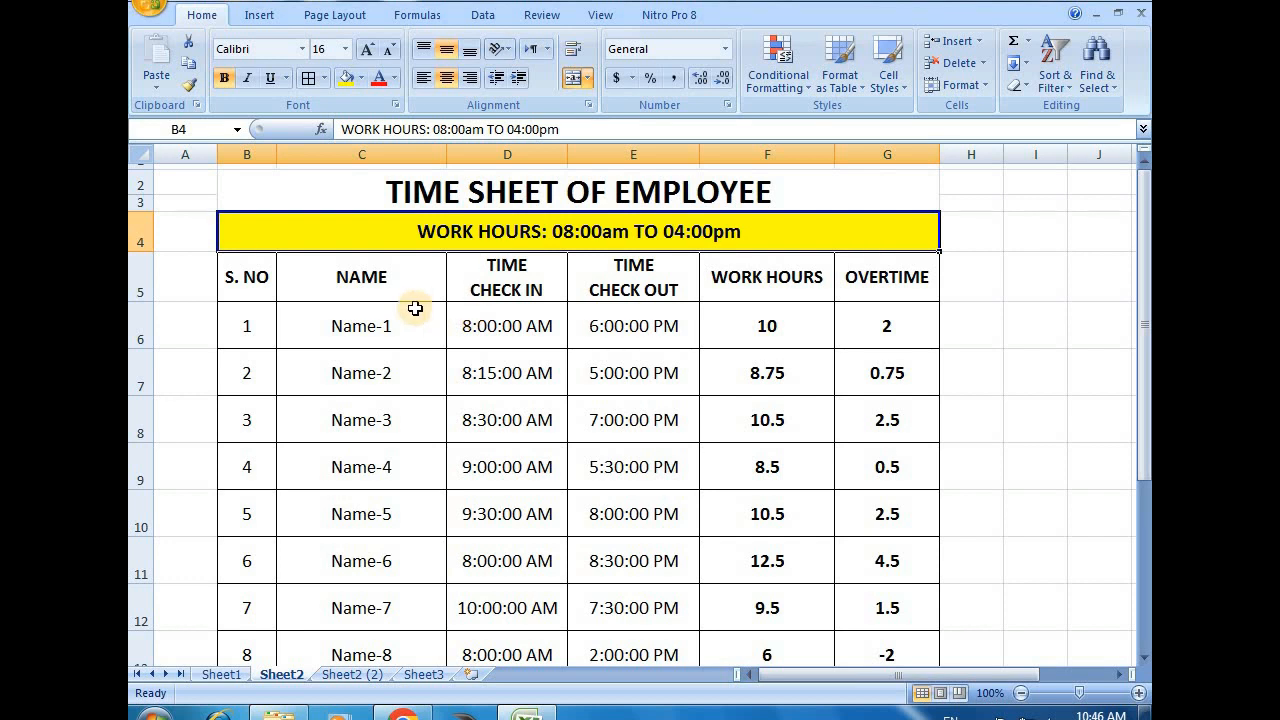
left_click(507, 323)
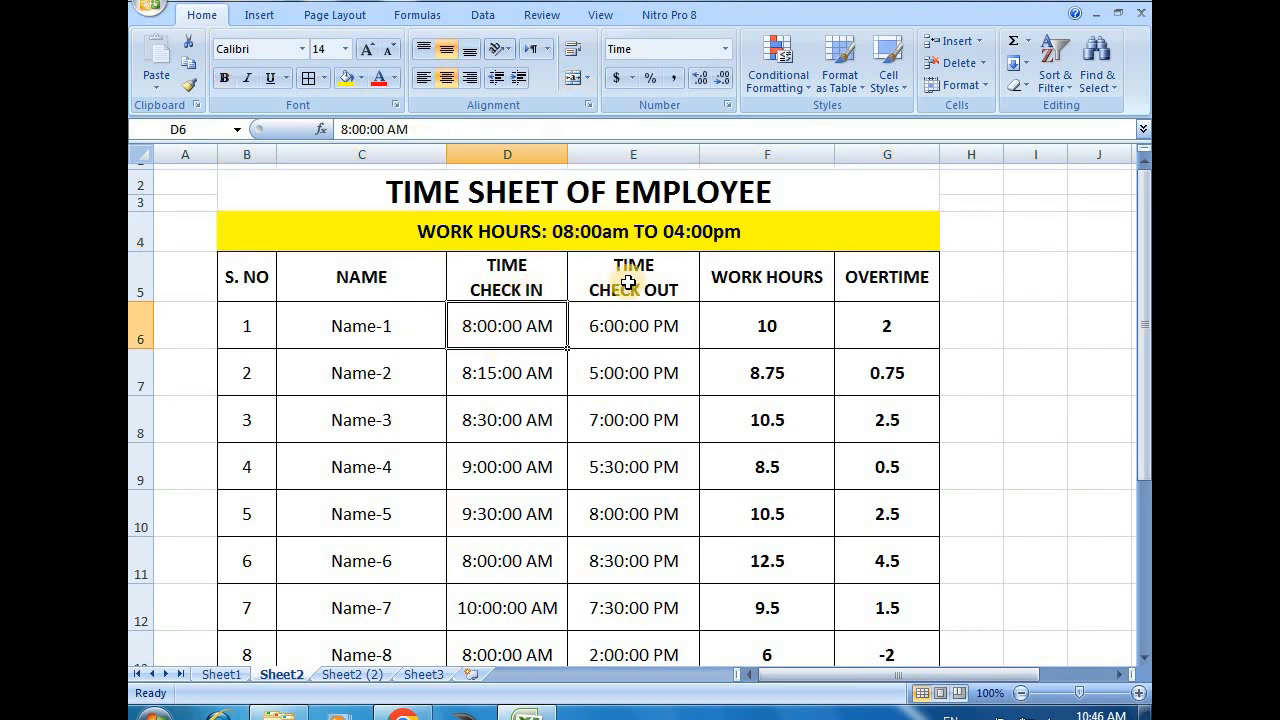
left_click(398, 335)
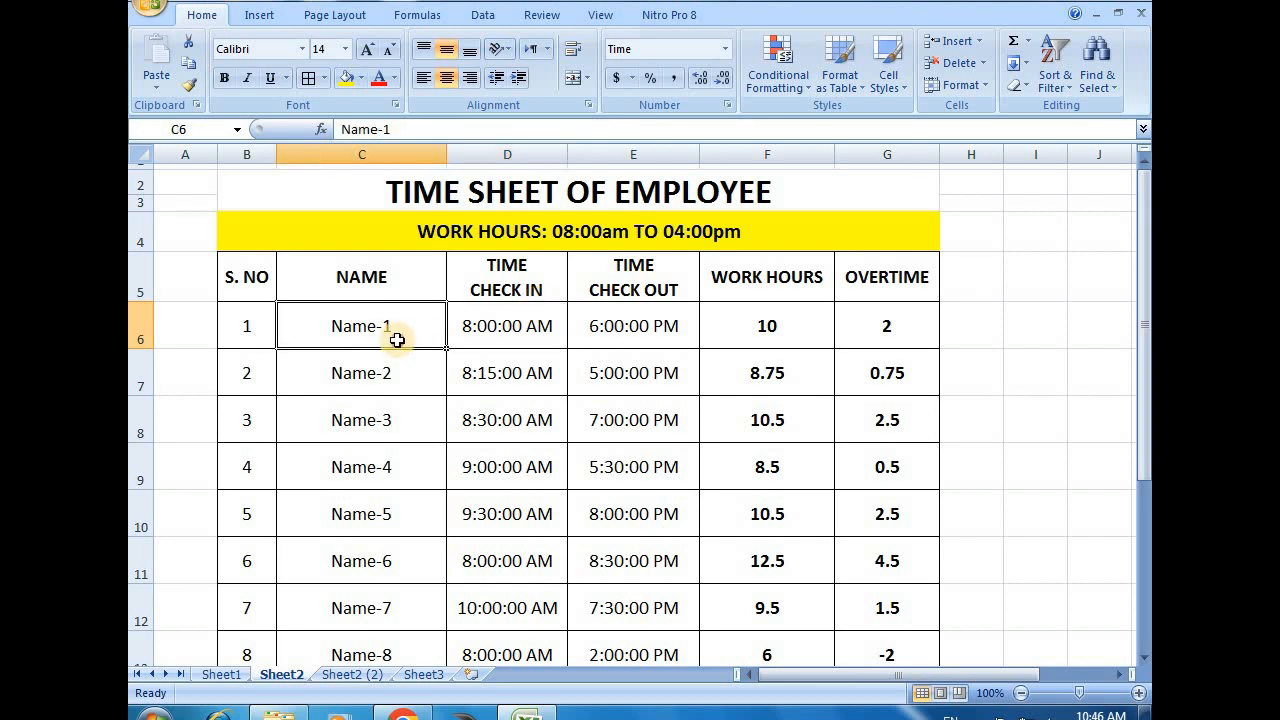
left_click(541, 329)
left_click(635, 331)
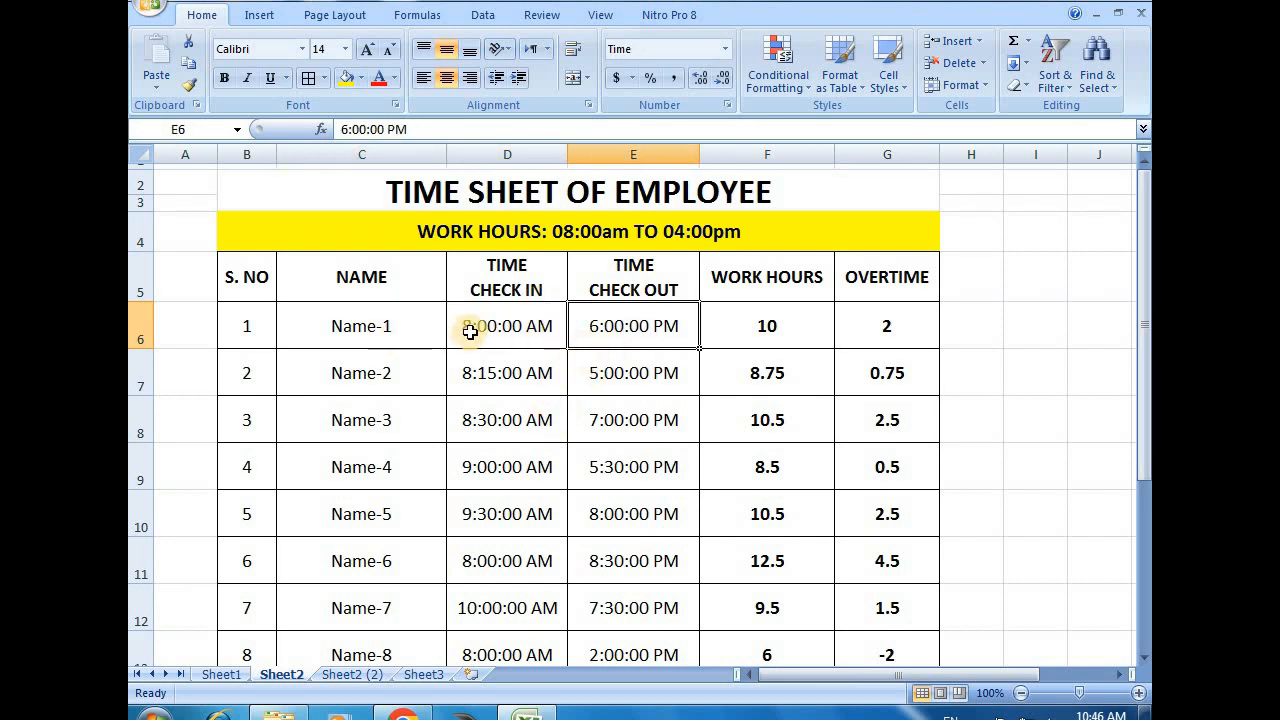
Set the check-out time of Name-1 in E6 to 7:00:00 PM
double_click(593, 323)
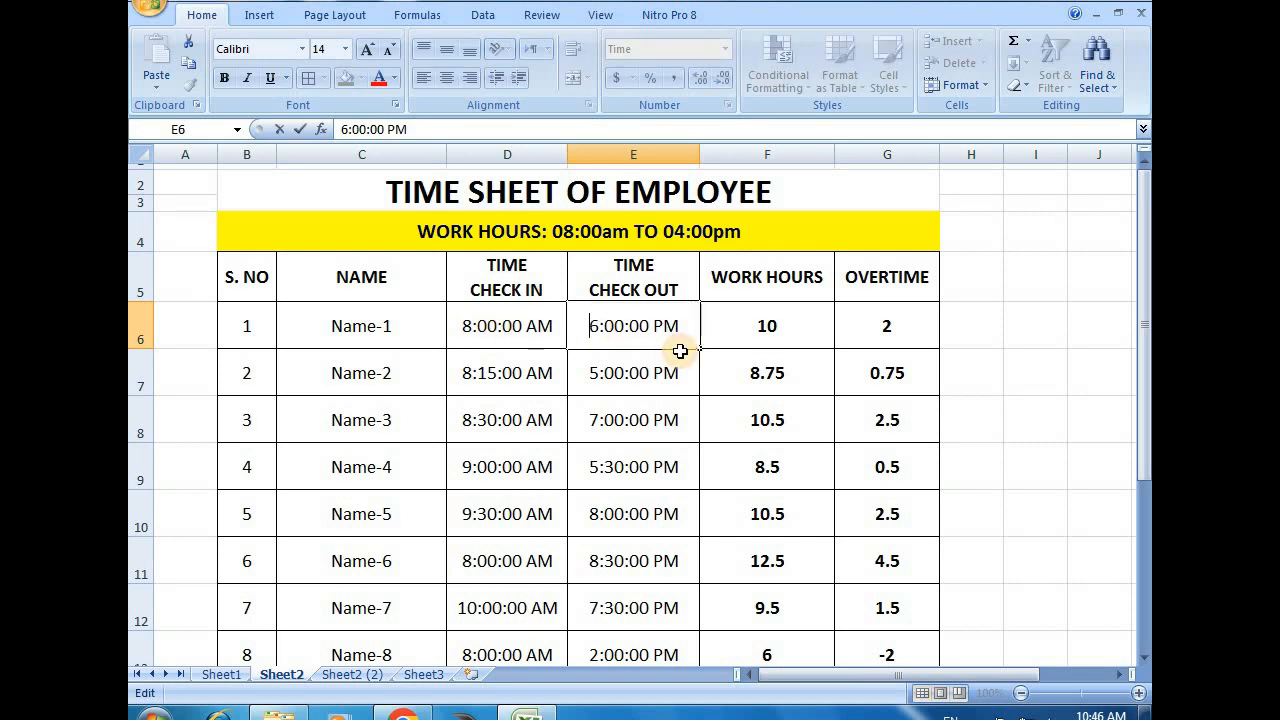
key("Delete")
type("7")
key("Return")
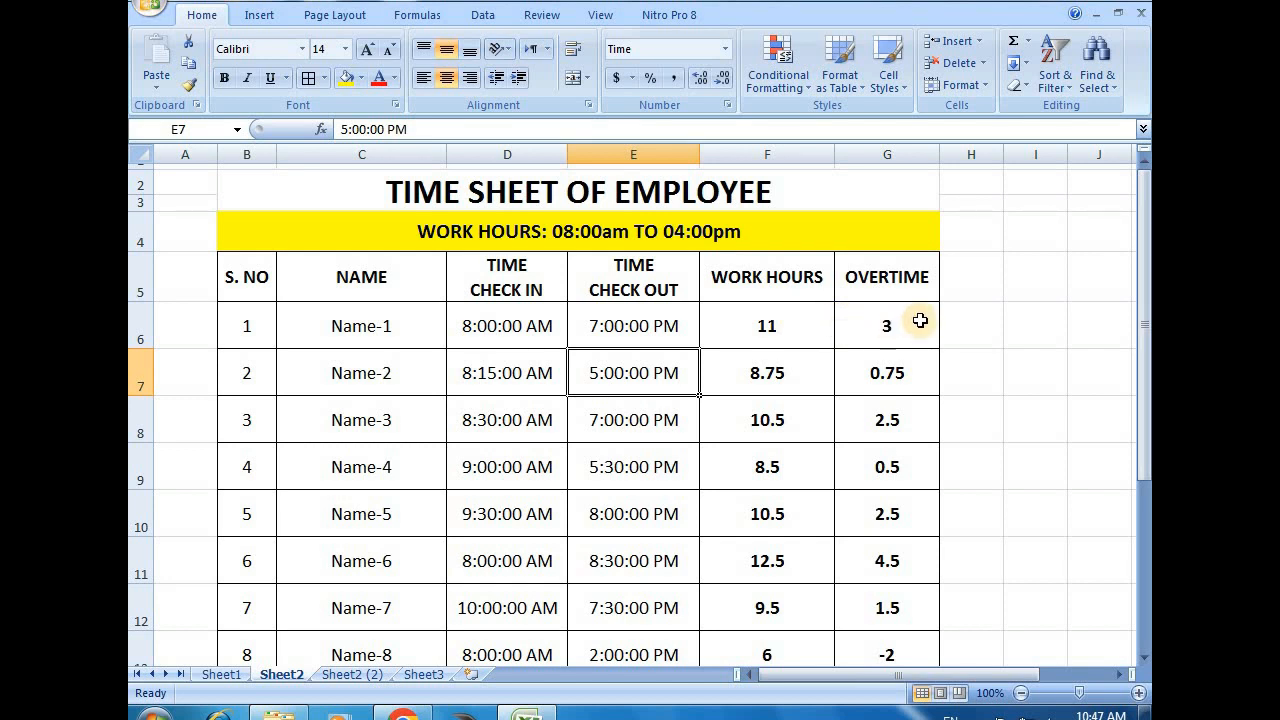
left_click(628, 328)
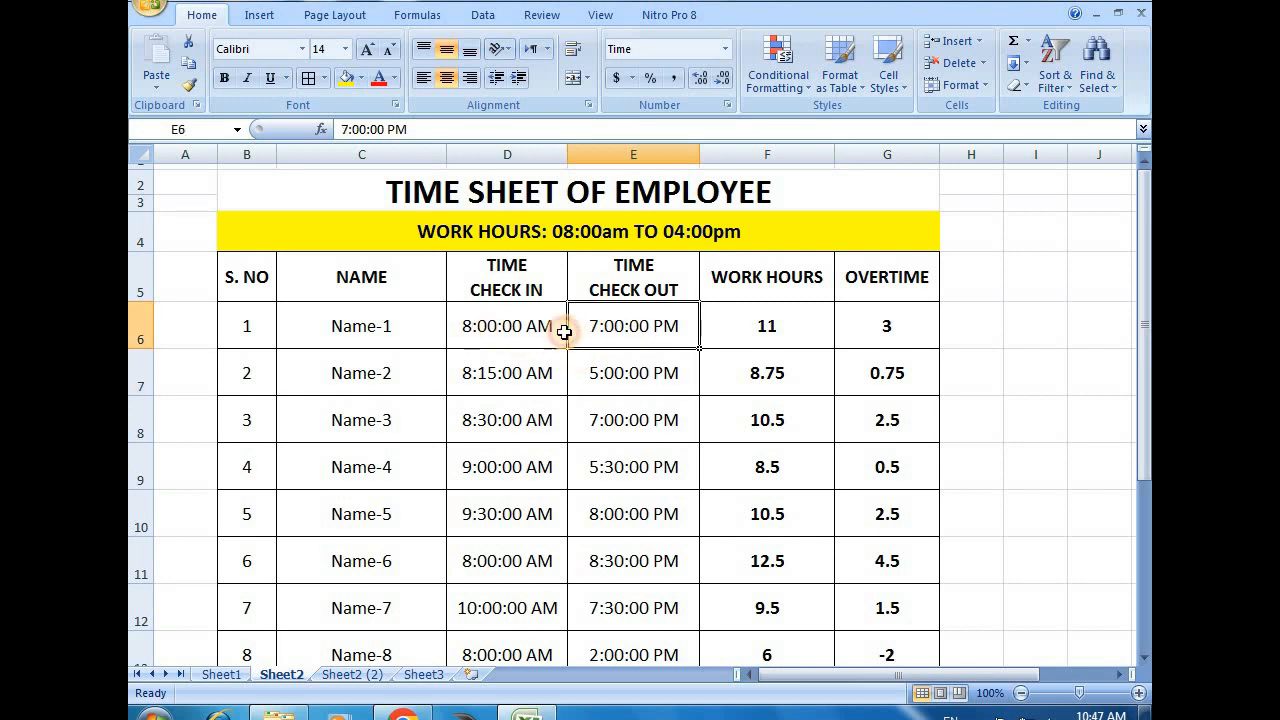
Set the check-in time of Name-1 in D6 to 9:00:00 AM
double_click(478, 324)
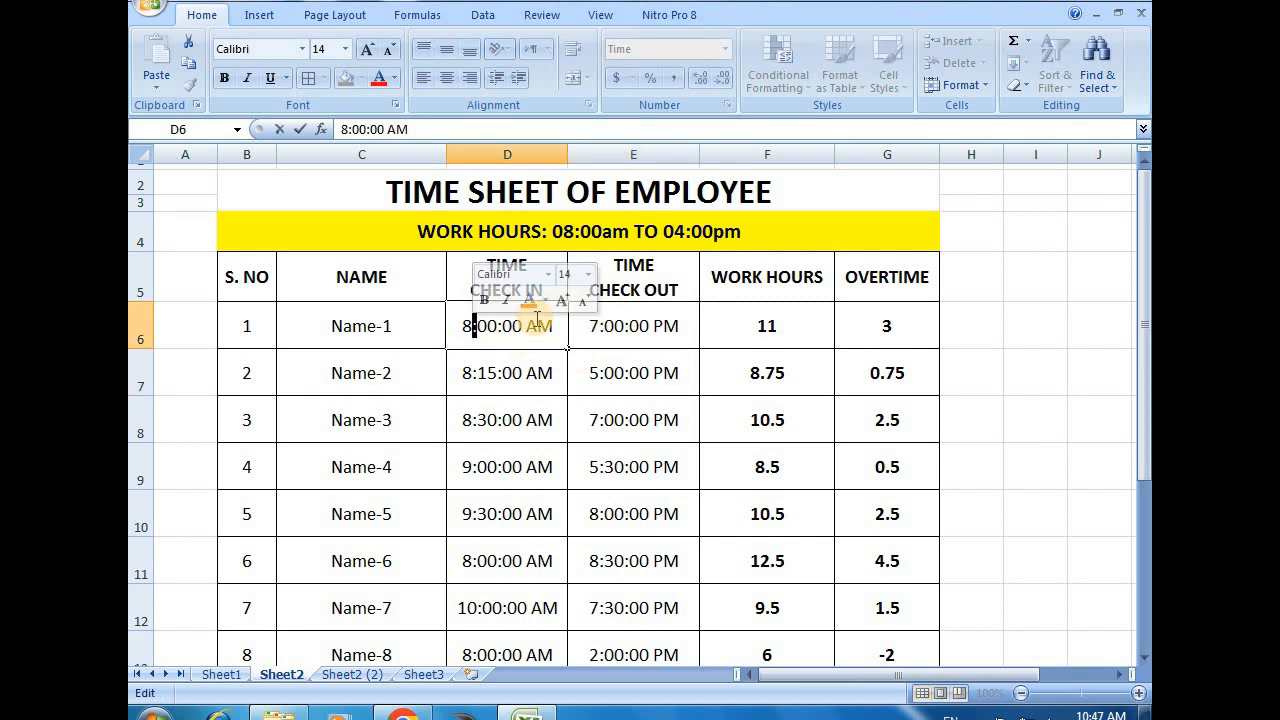
key("Left")
key("Delete")
type("9")
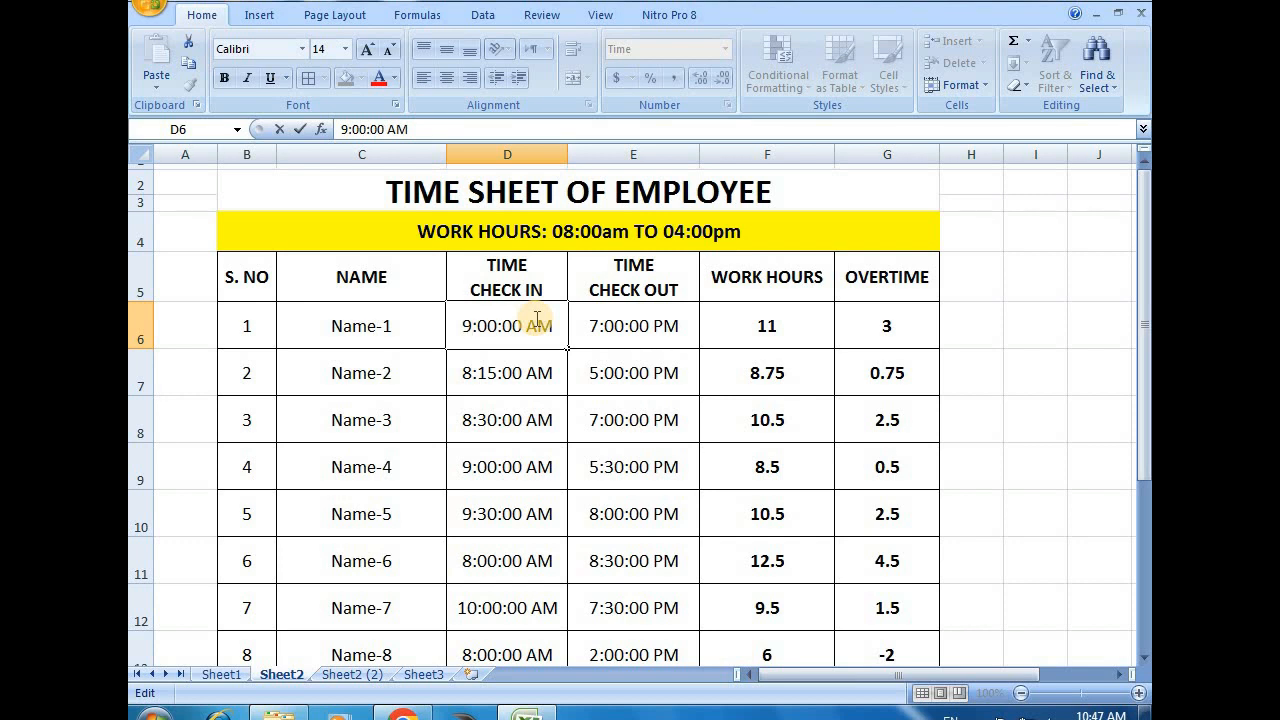
key("Return")
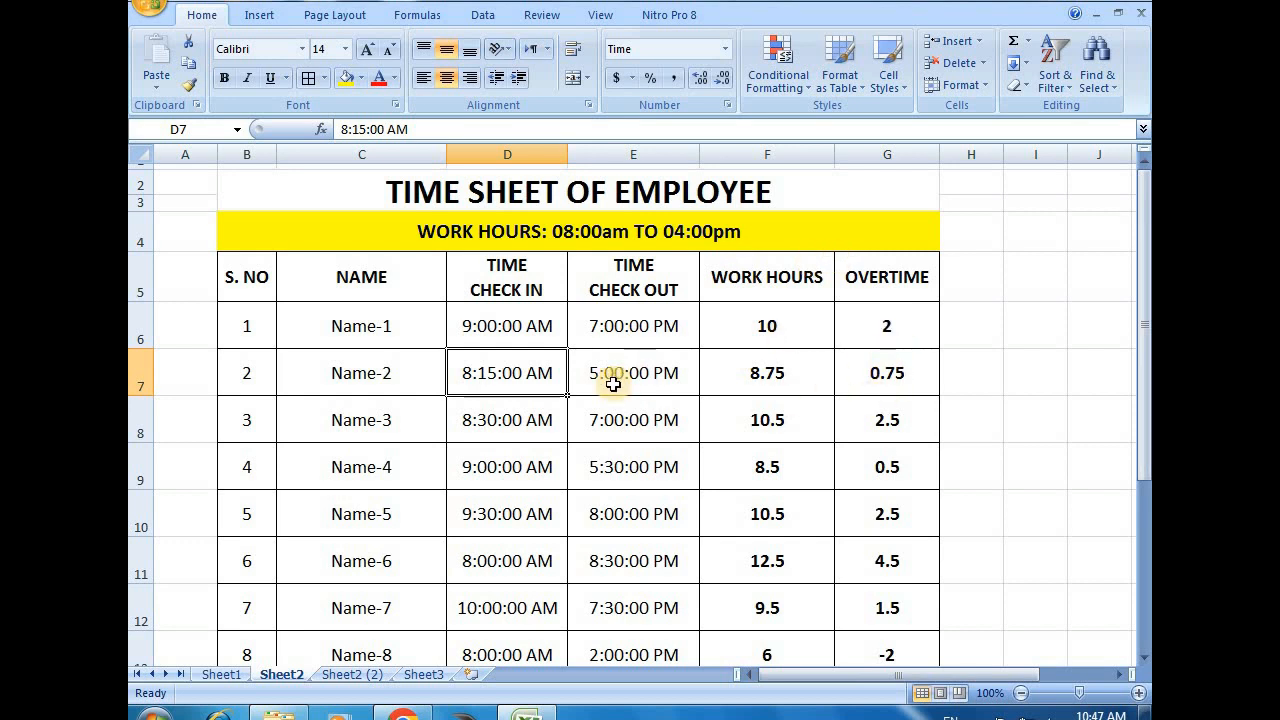
Review the times, work hours and overtime of all employees, including the last rows for Name-8 and Name-9
left_click(507, 450)
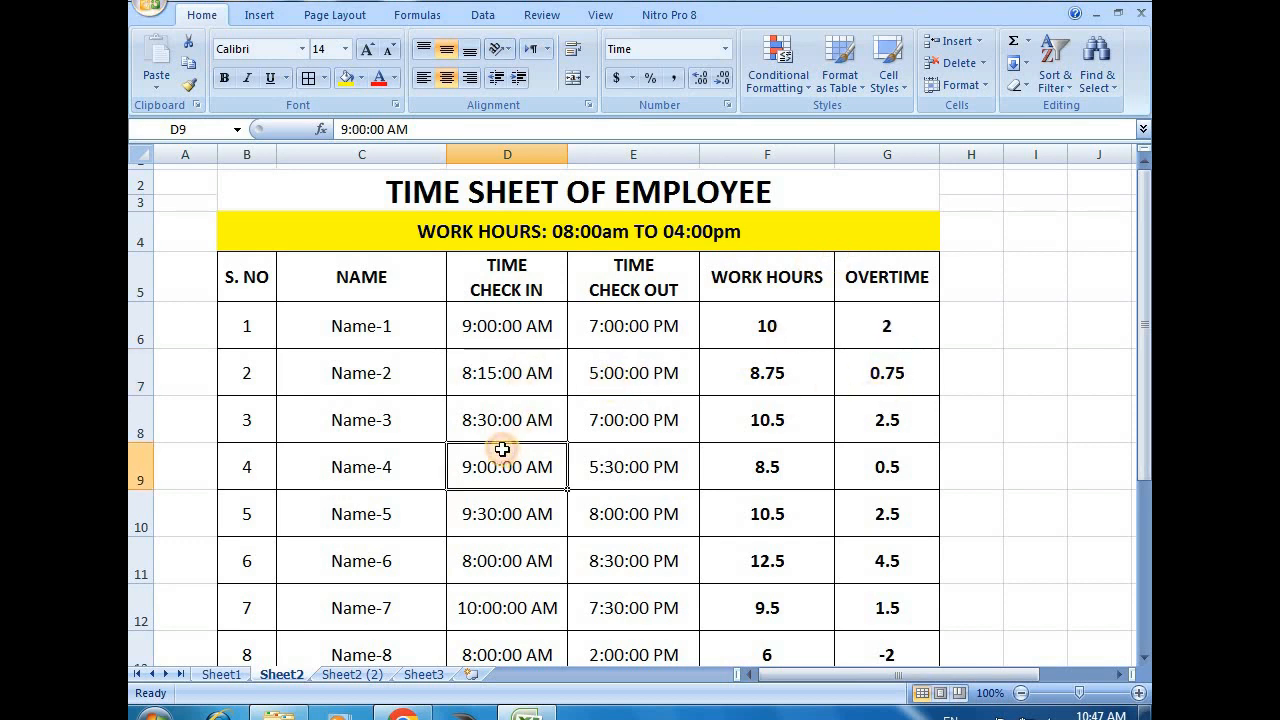
left_click(504, 336)
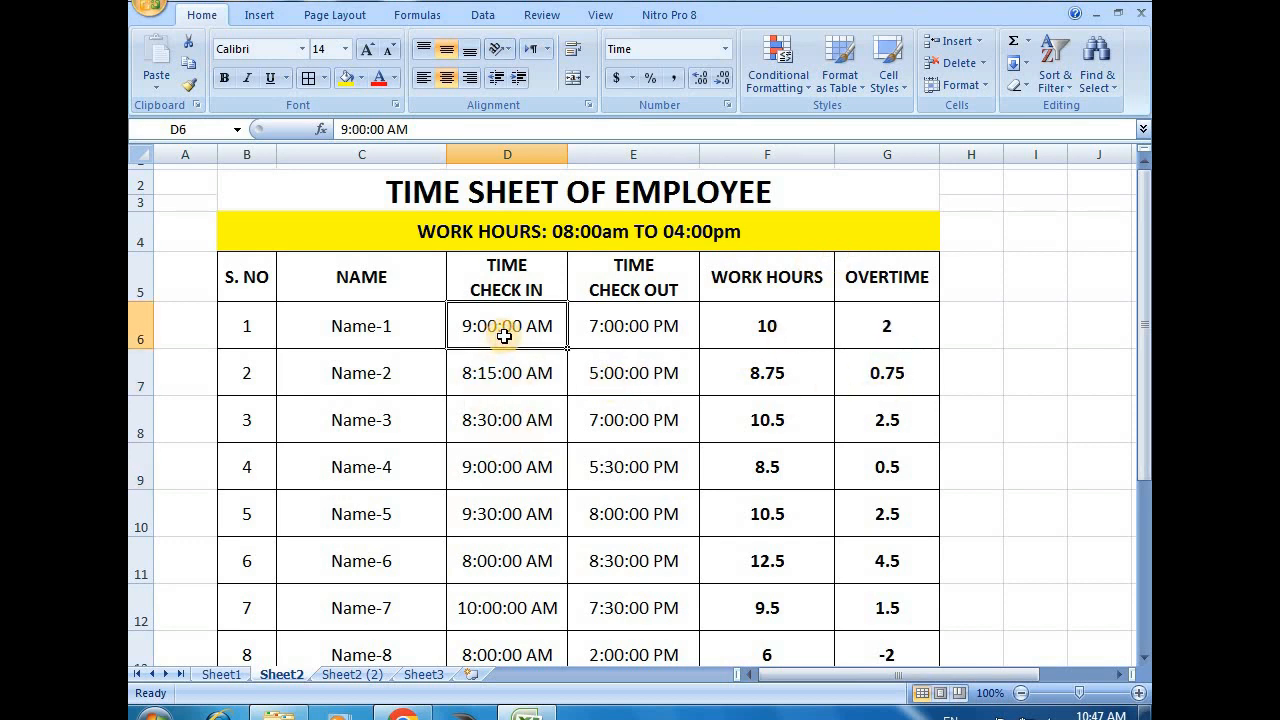
left_click(622, 325)
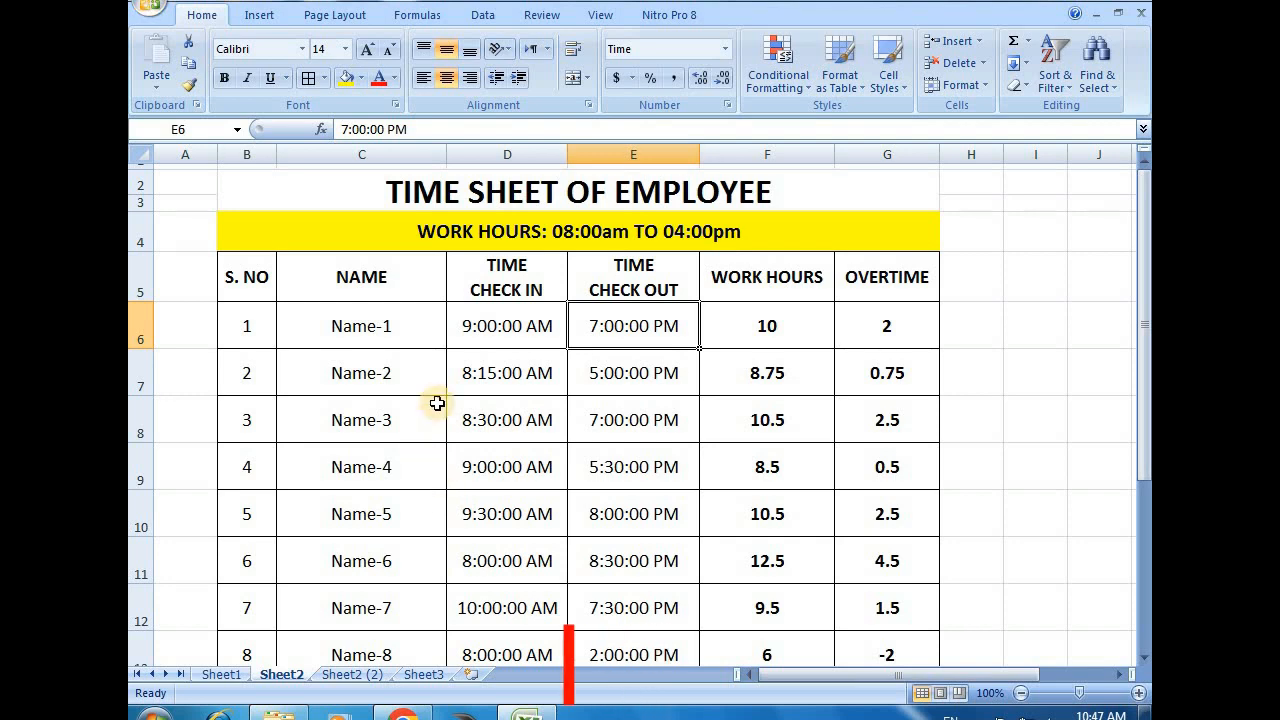
left_click(497, 328)
left_click_drag(497, 328, 888, 616)
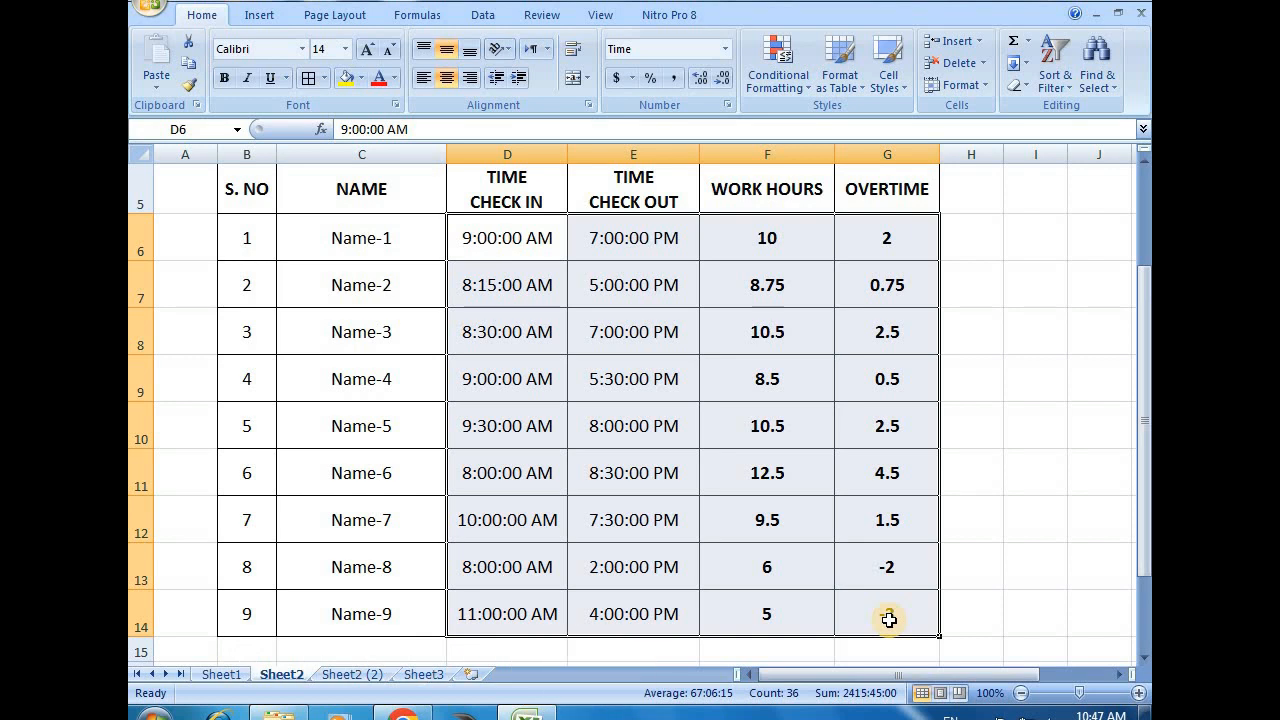
left_click(558, 506)
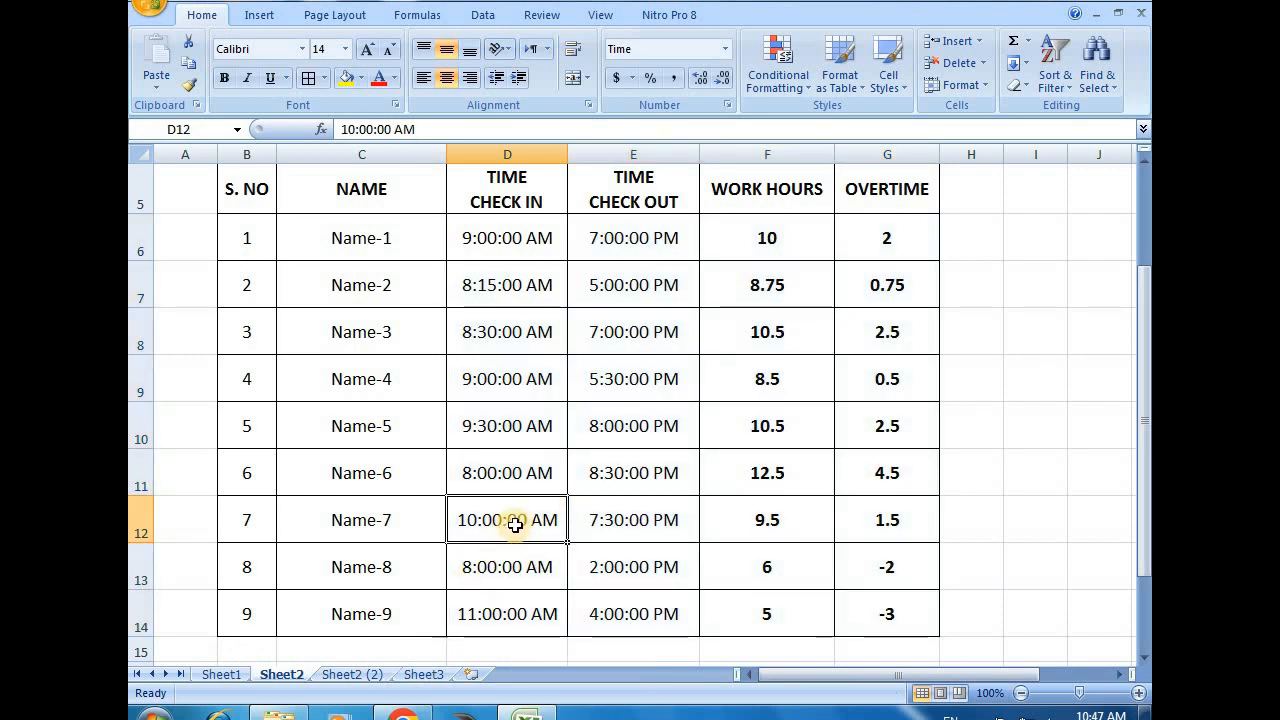
left_click(490, 576)
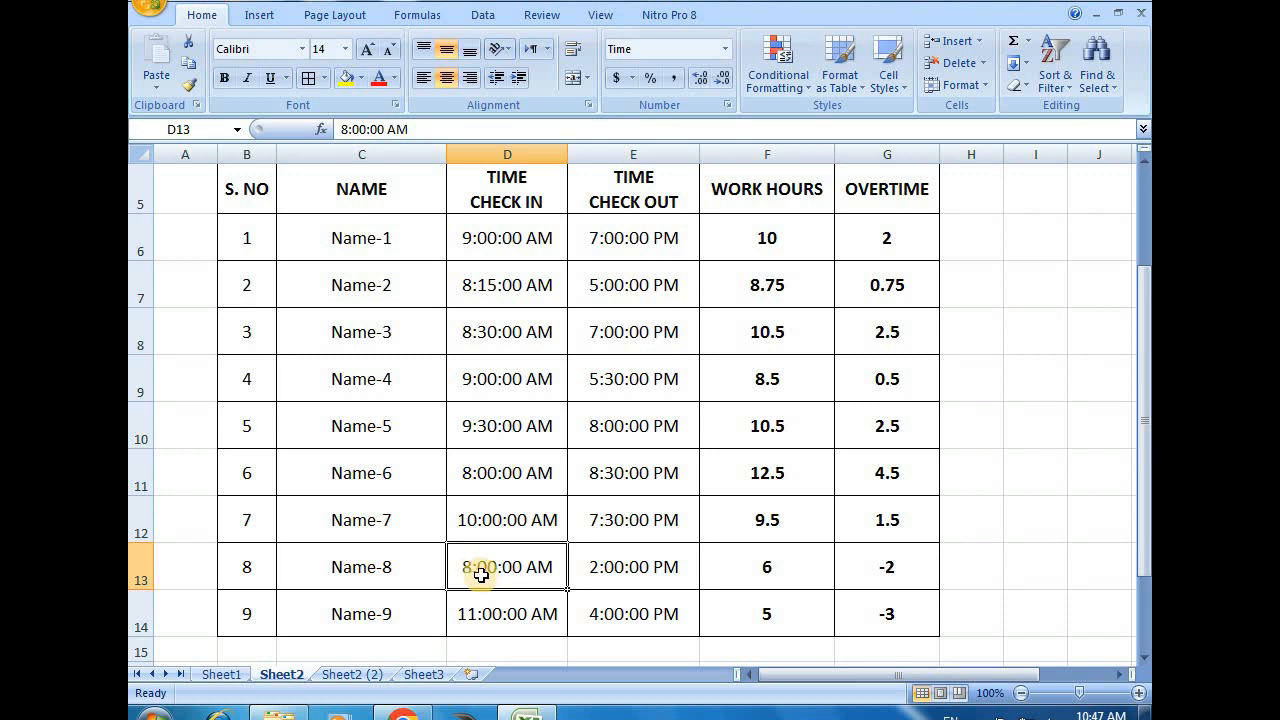
left_click(614, 568)
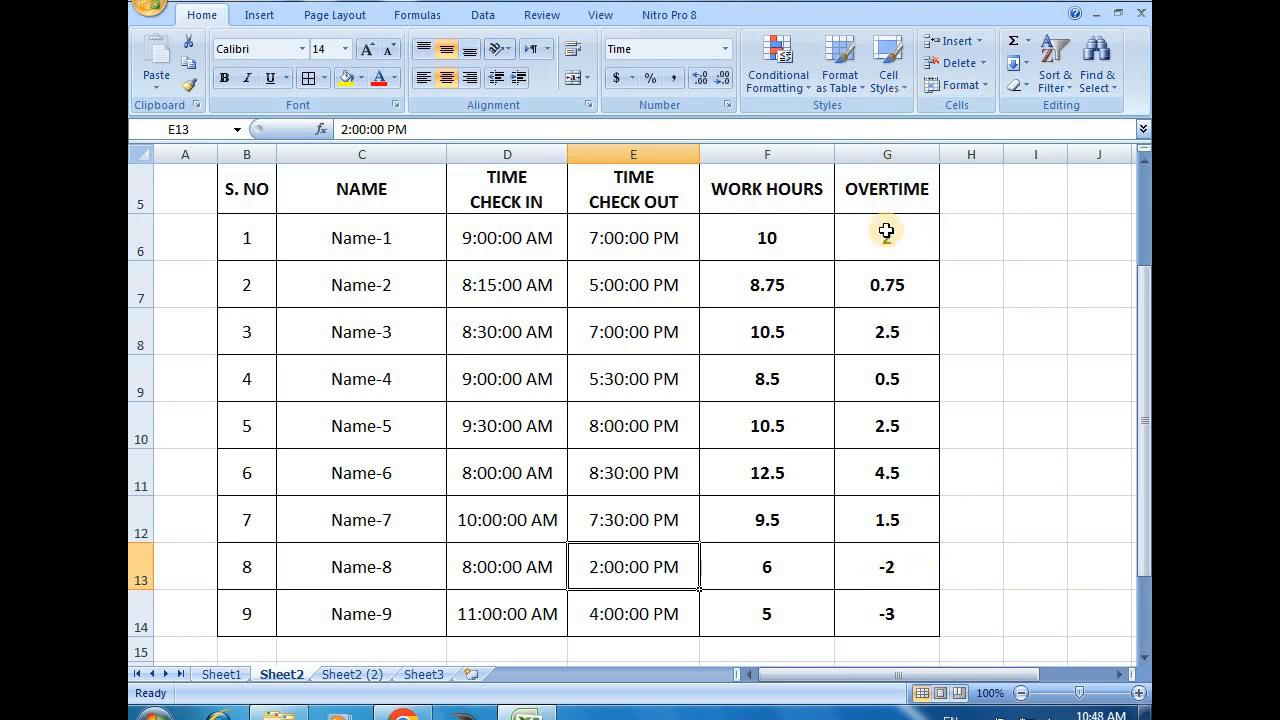
left_click(388, 618)
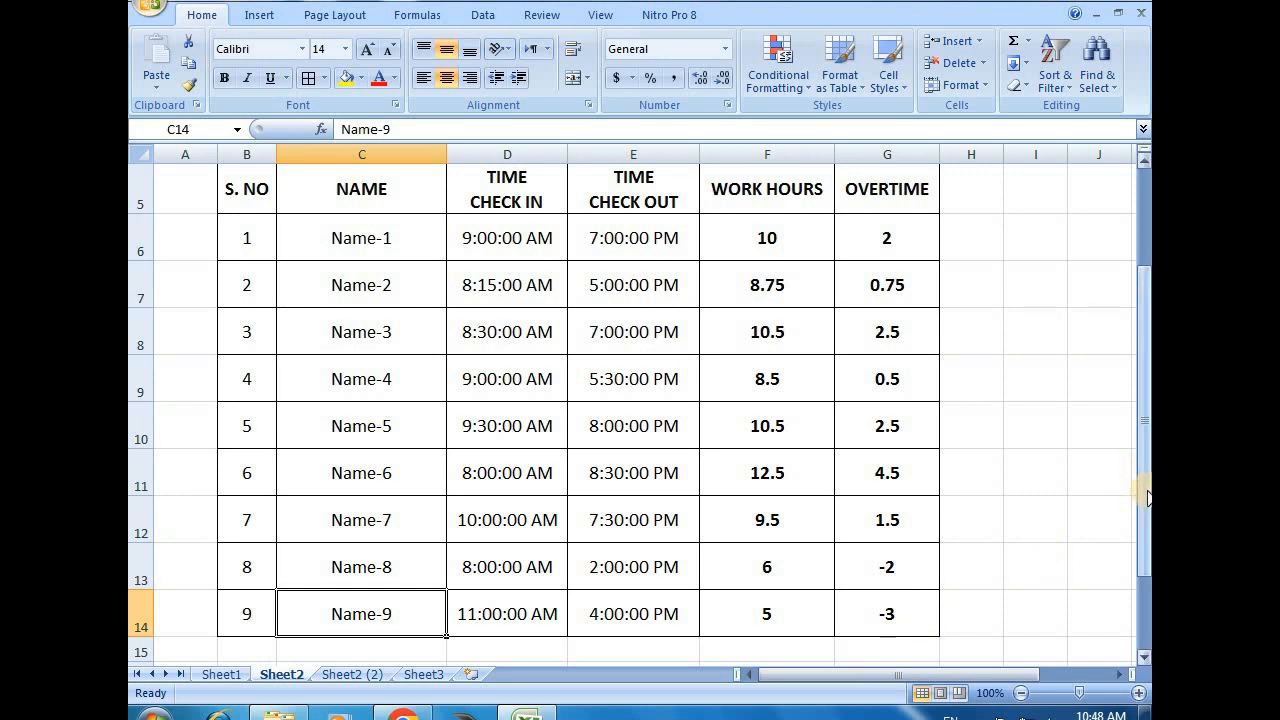
Clear all check-in, check-out, work hours and overtime entries in D6:G14
left_click_drag(1147, 497, 1146, 396)
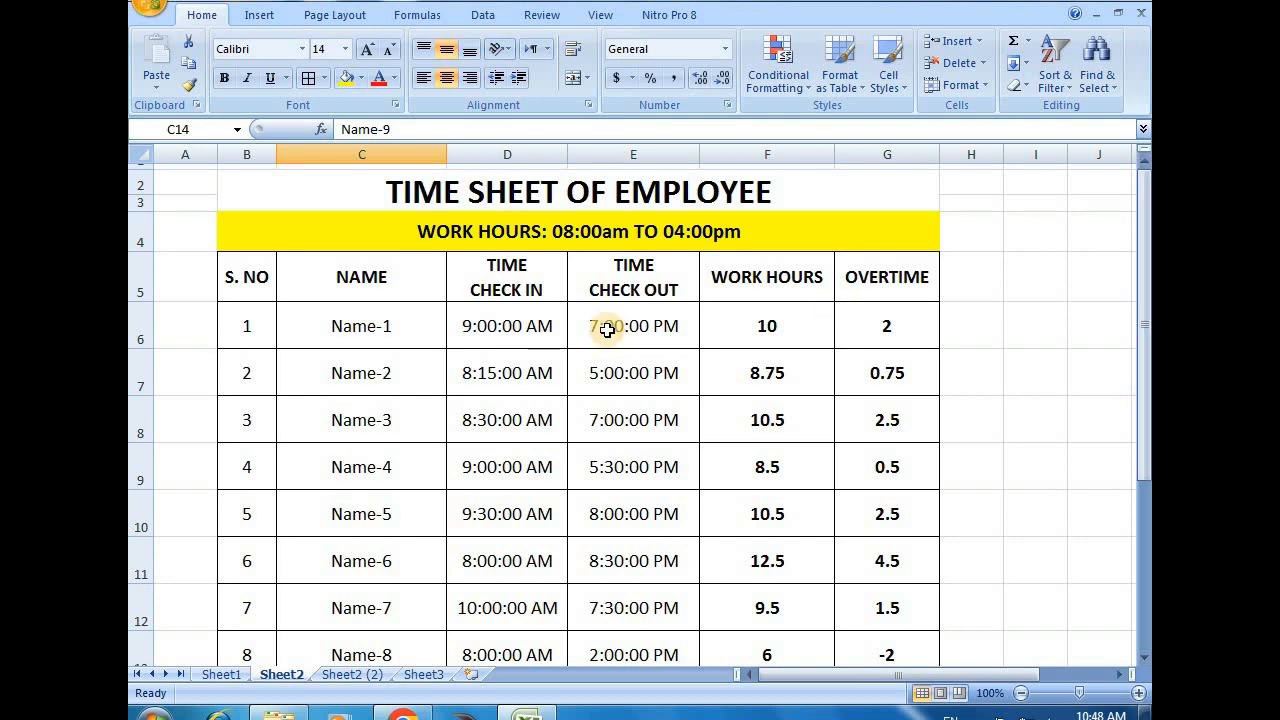
left_click_drag(512, 322, 919, 613)
key("Delete")
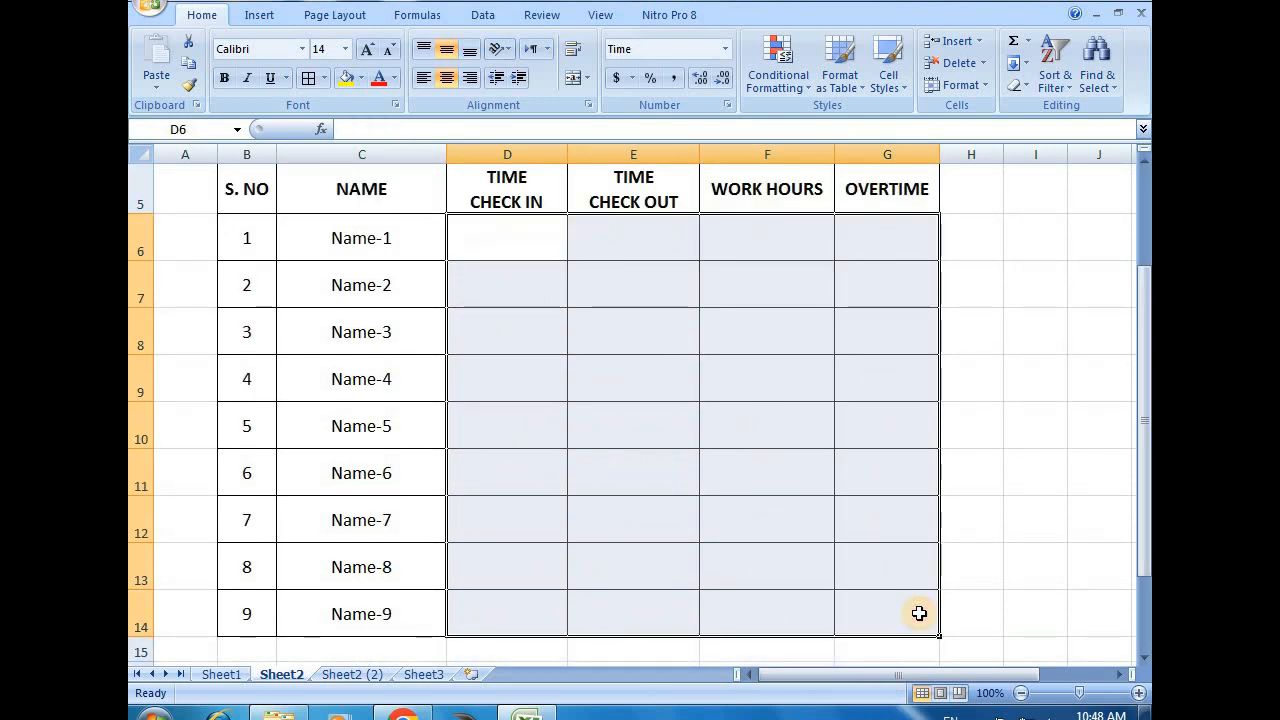
left_click(1014, 266)
Apply the Time number format to the employees' empty check-in and check-out cells, starting at D6
scroll(480, 380, "up", 1)
left_click(507, 330)
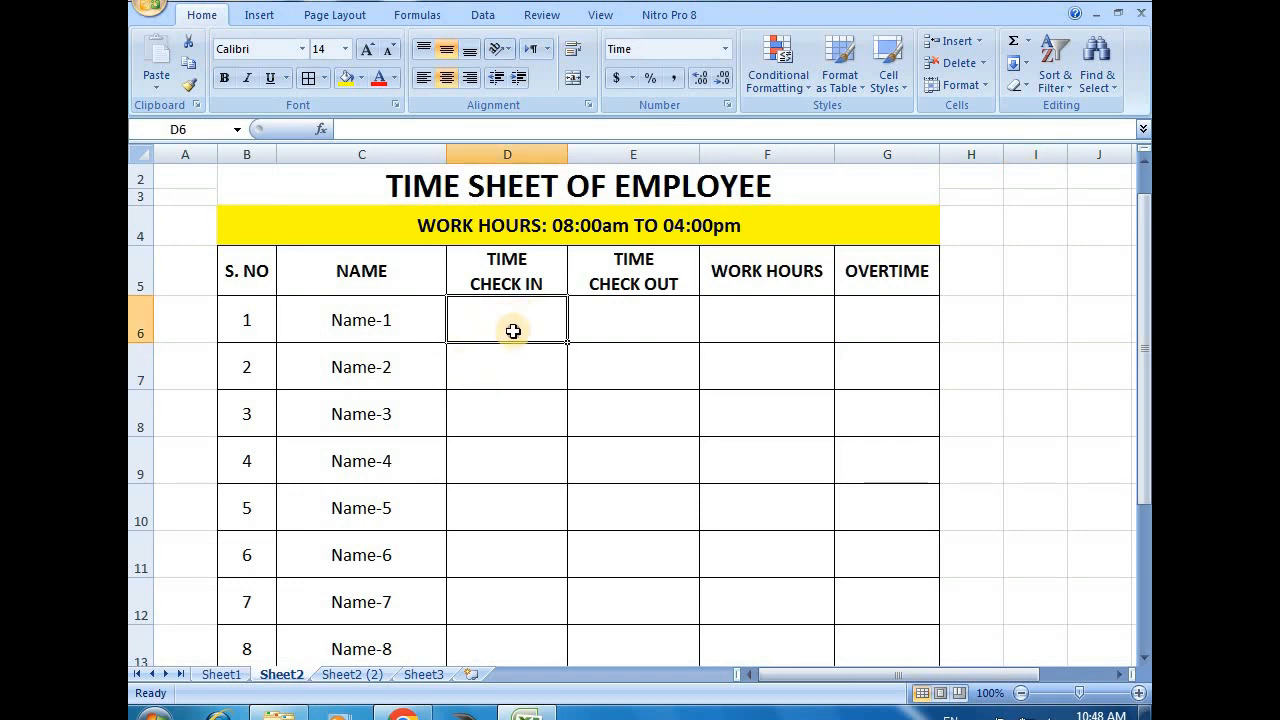
left_click_drag(514, 329, 586, 591)
scroll(586, 591, "up", 1)
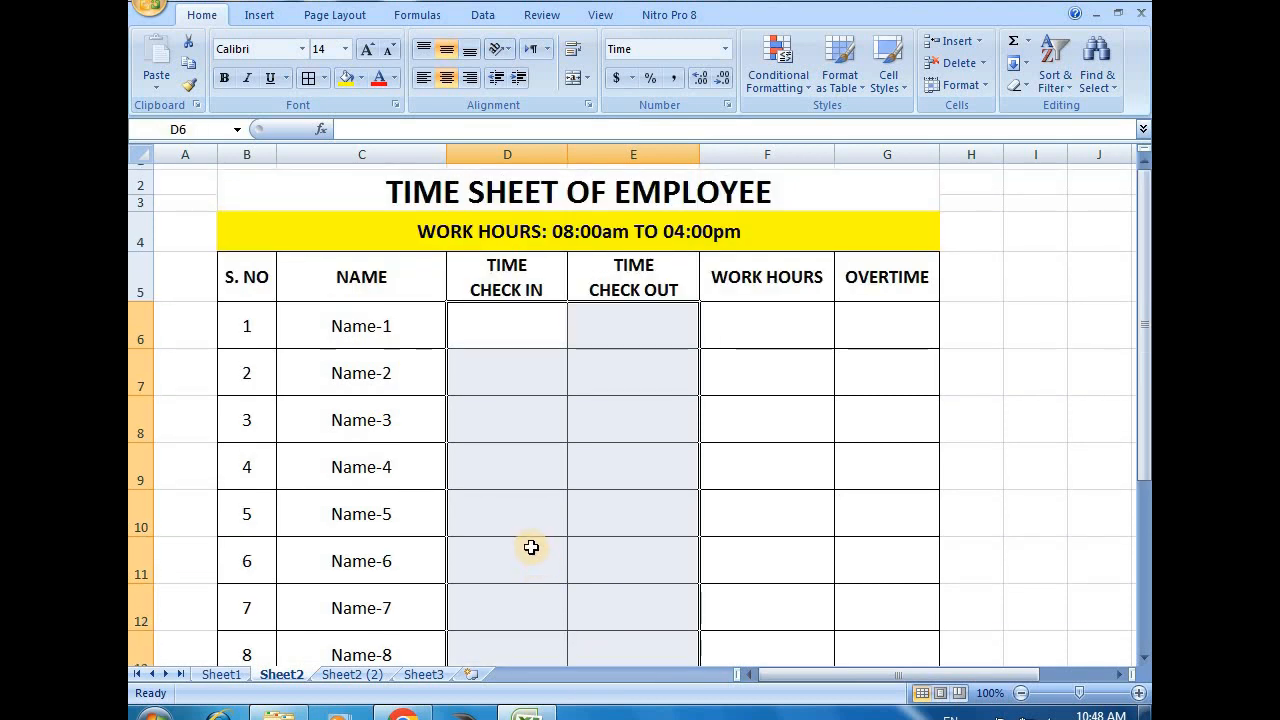
left_click(725, 49)
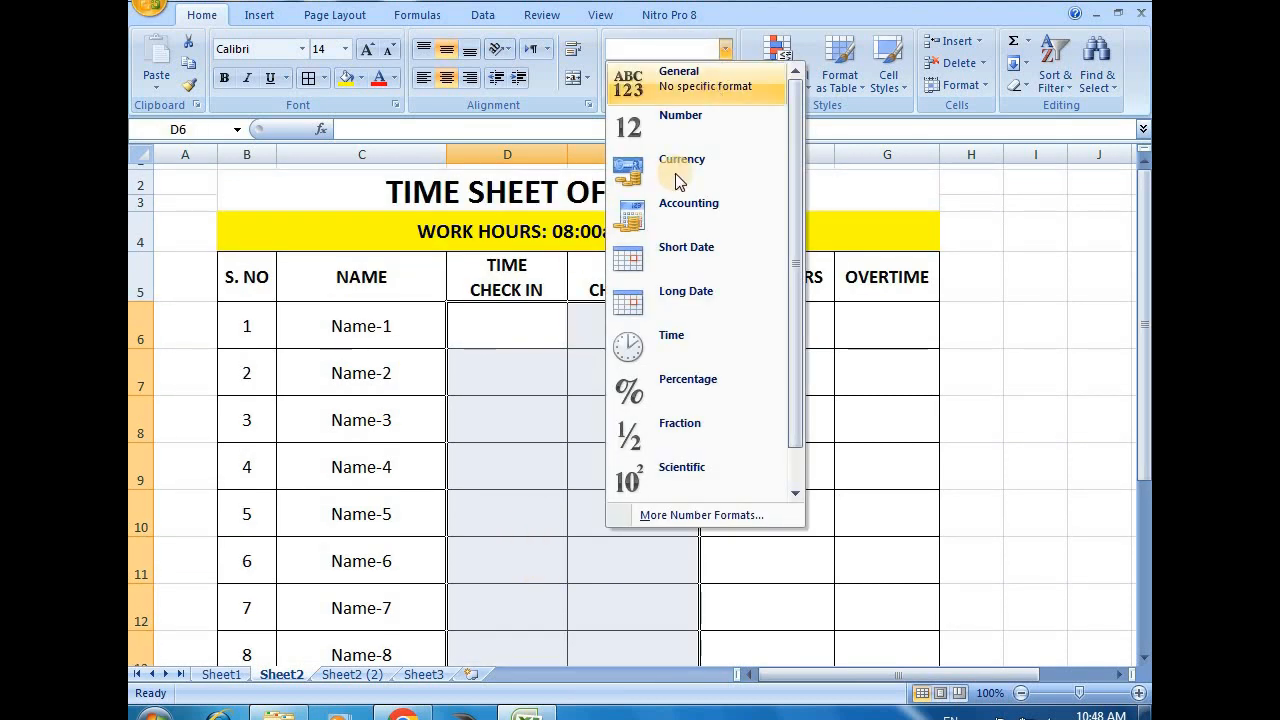
left_click(673, 340)
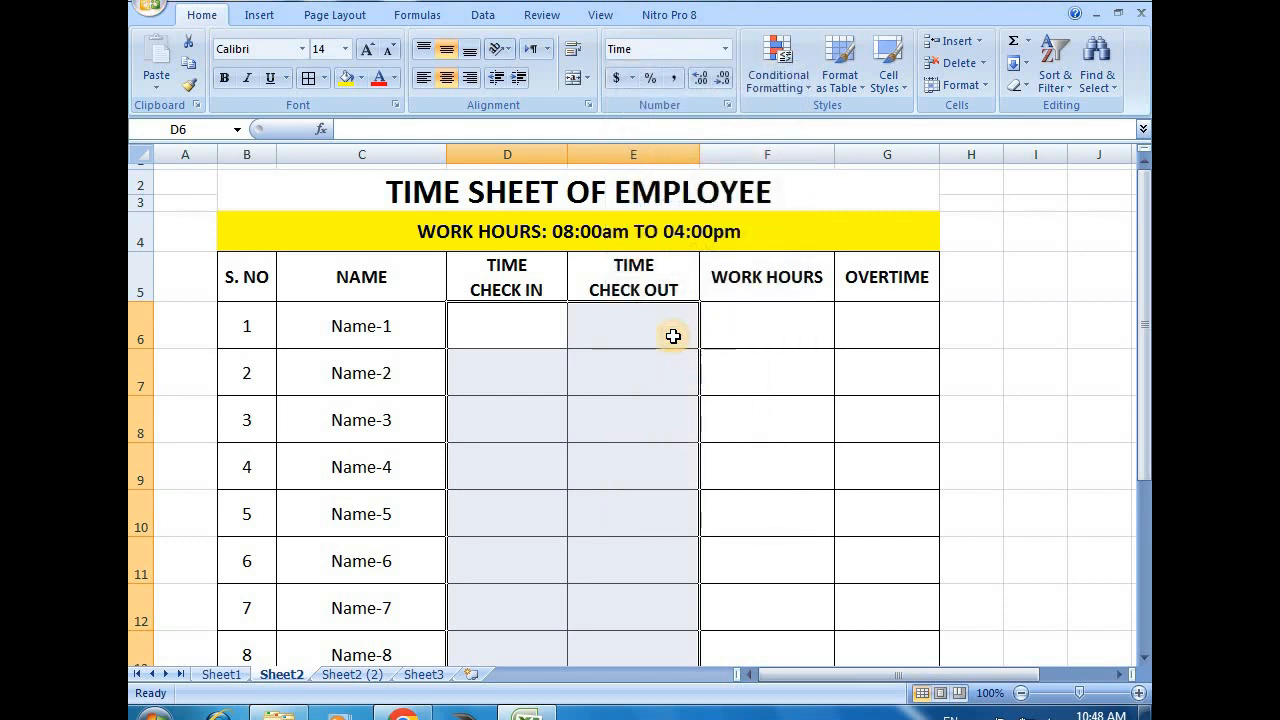
Enter 08:00 as the check-in time of Name-1 in D6
left_click(514, 346)
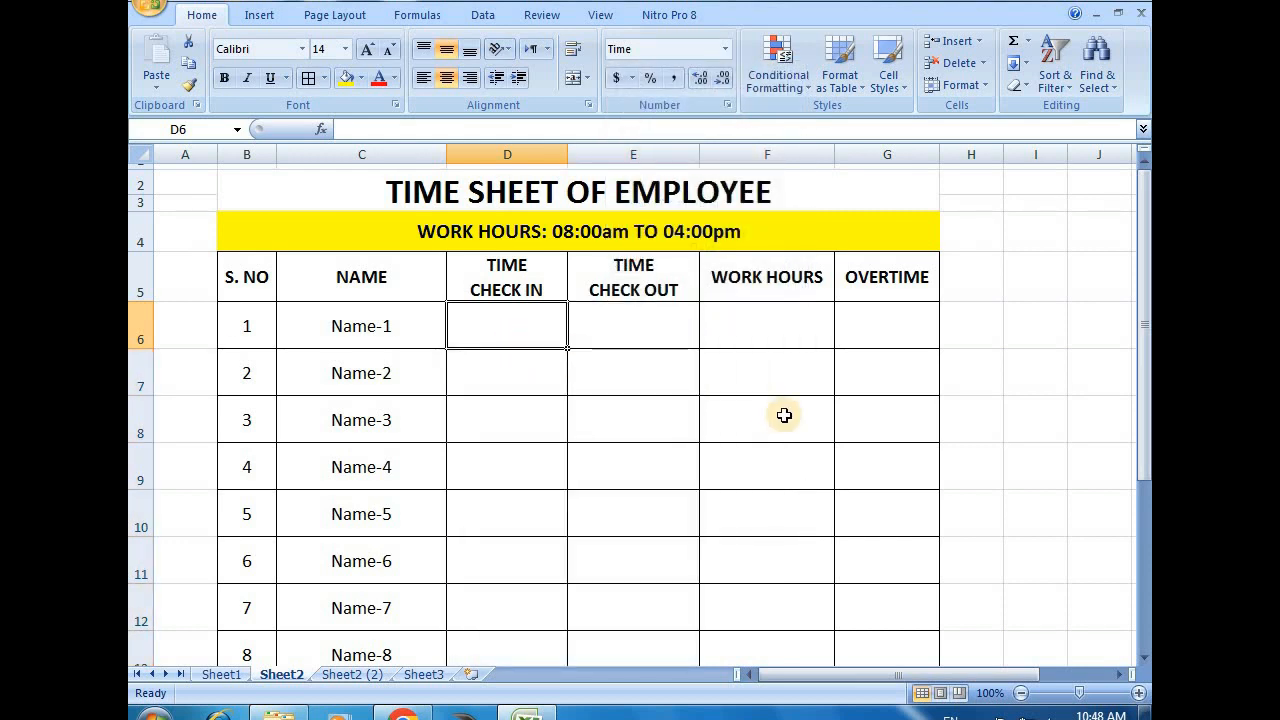
type("0")
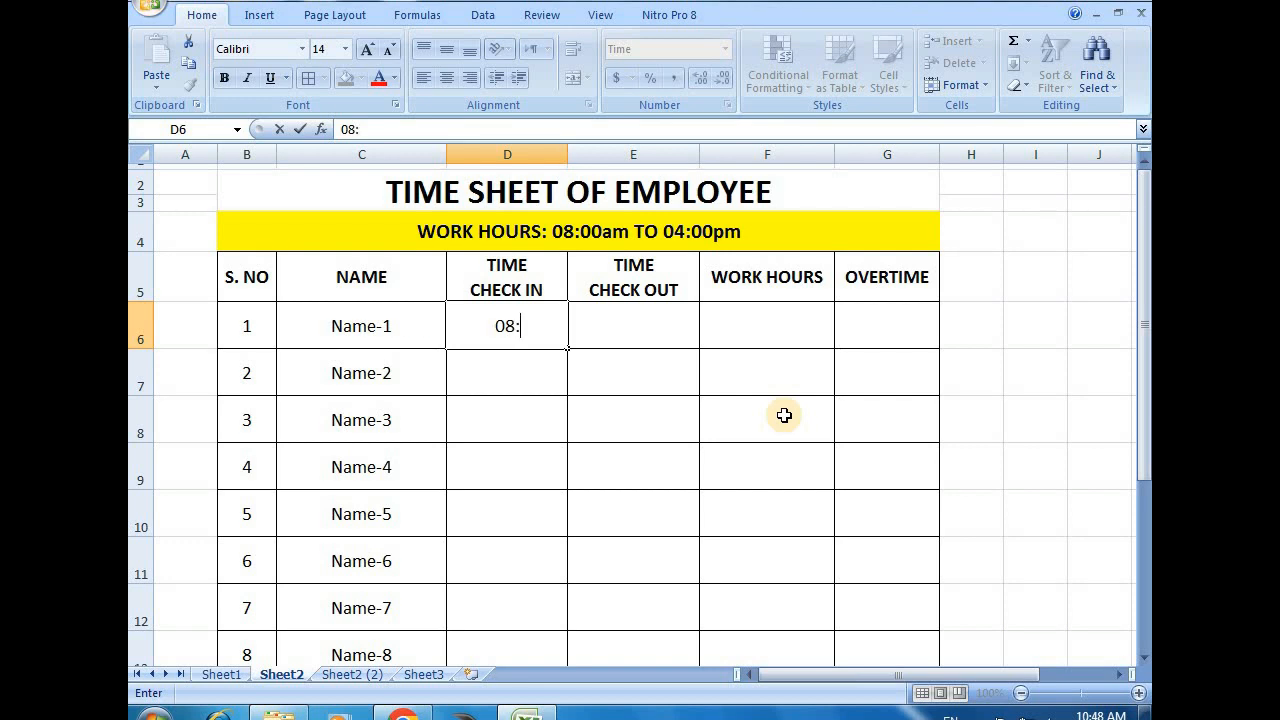
type("8:00")
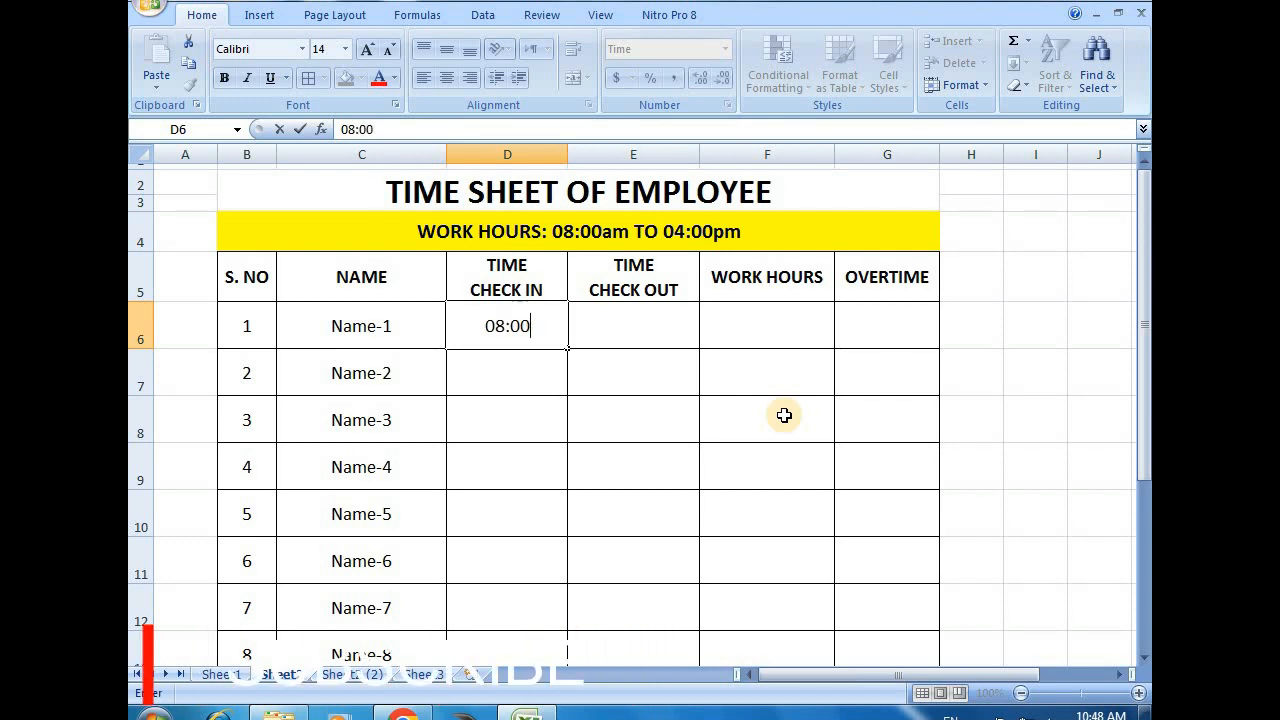
key("Return")
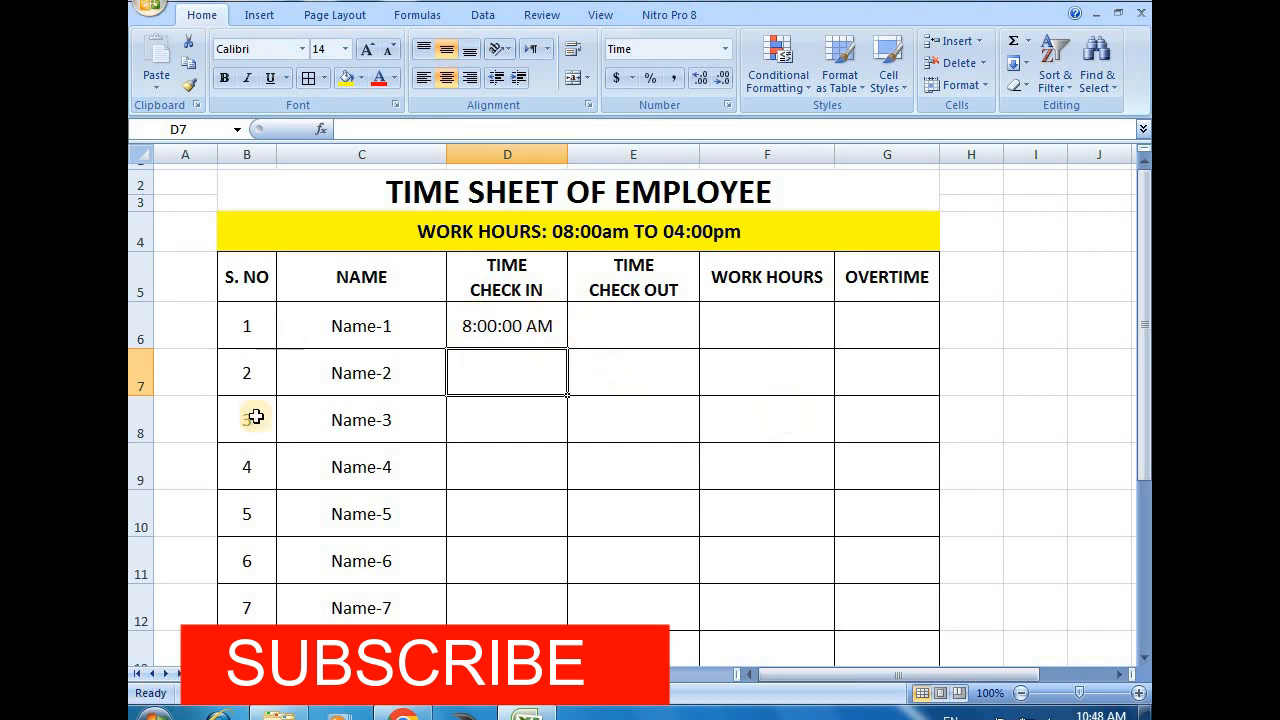
left_click(503, 337)
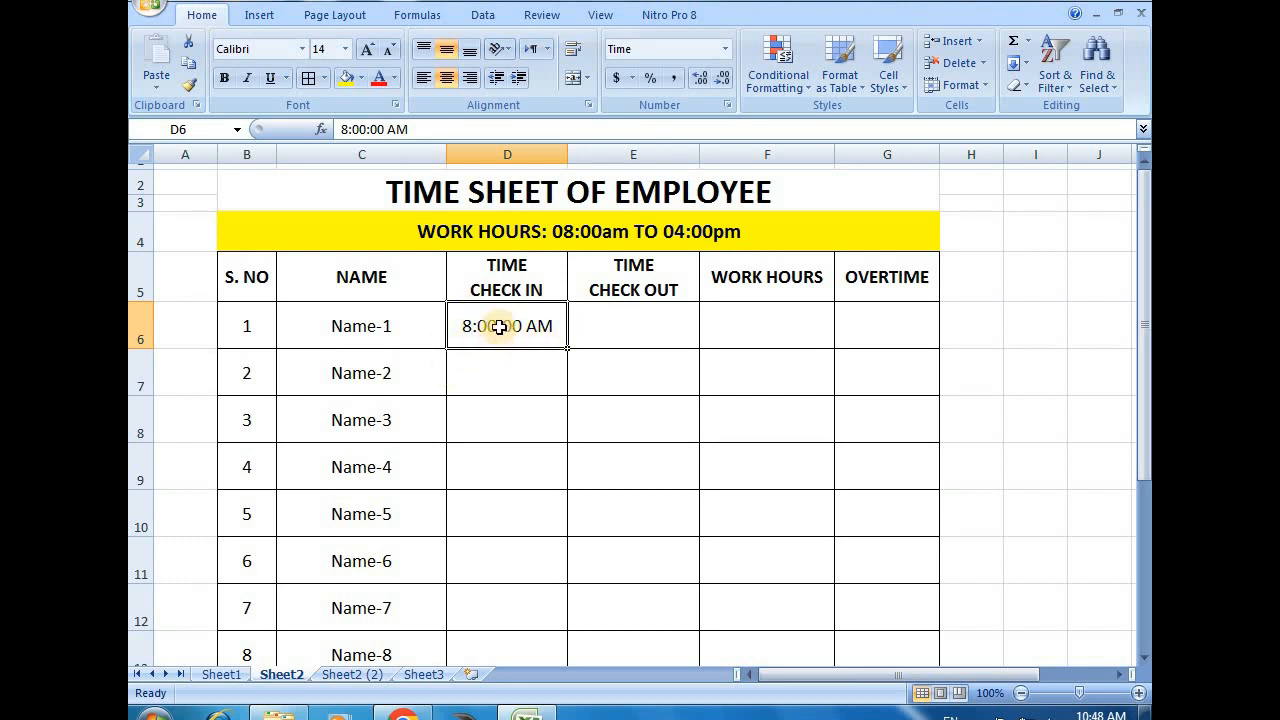
Enter 18:00 as the check-out time of Name-1 in E6
left_click(633, 330)
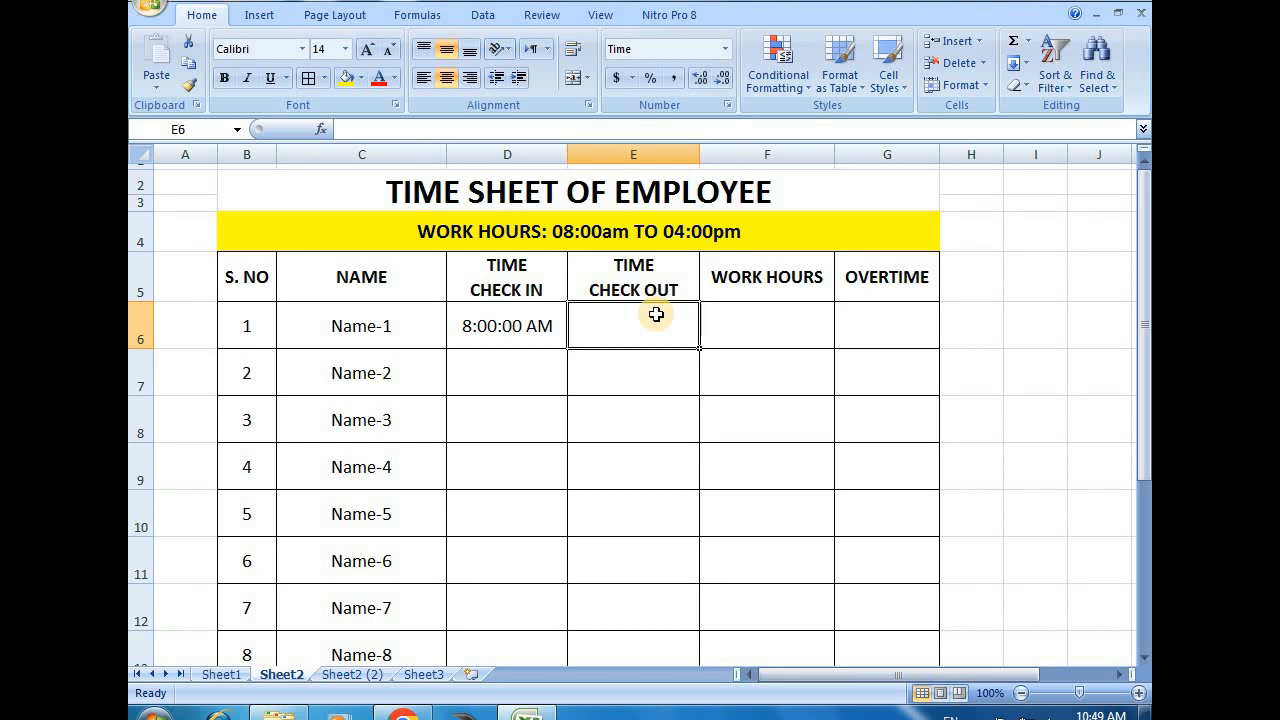
type("18:0")
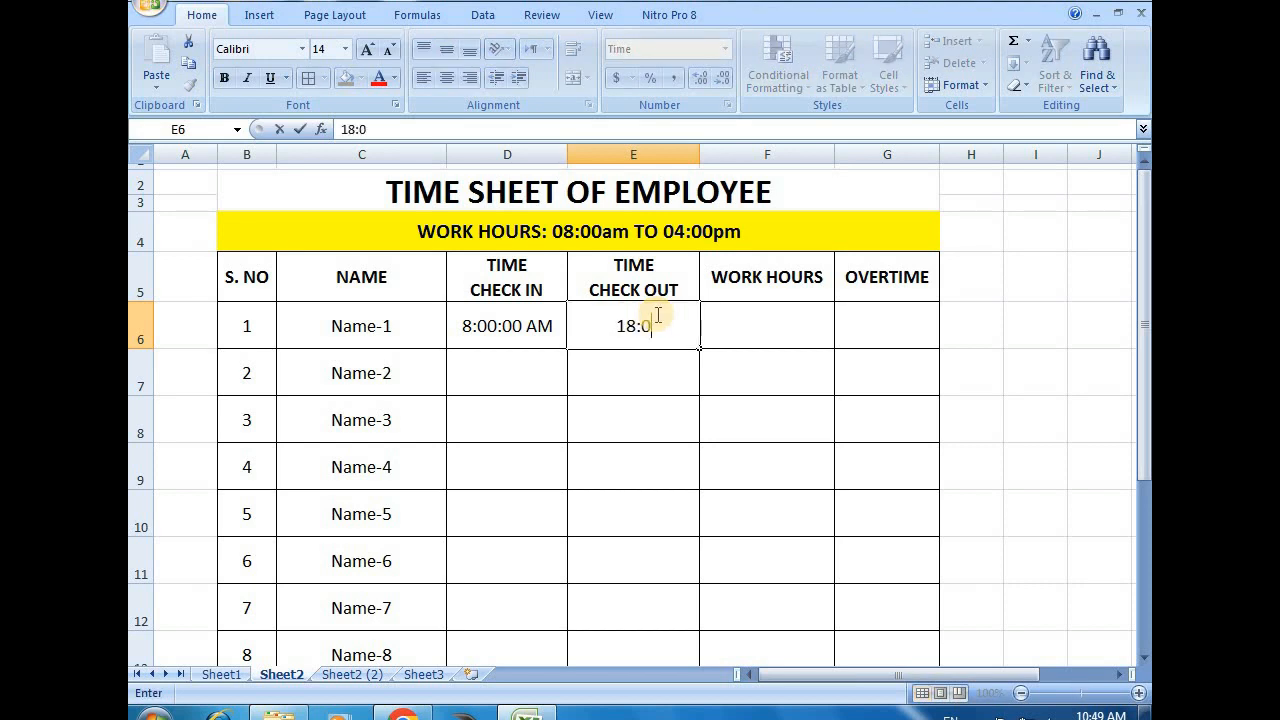
type("0")
key("Return")
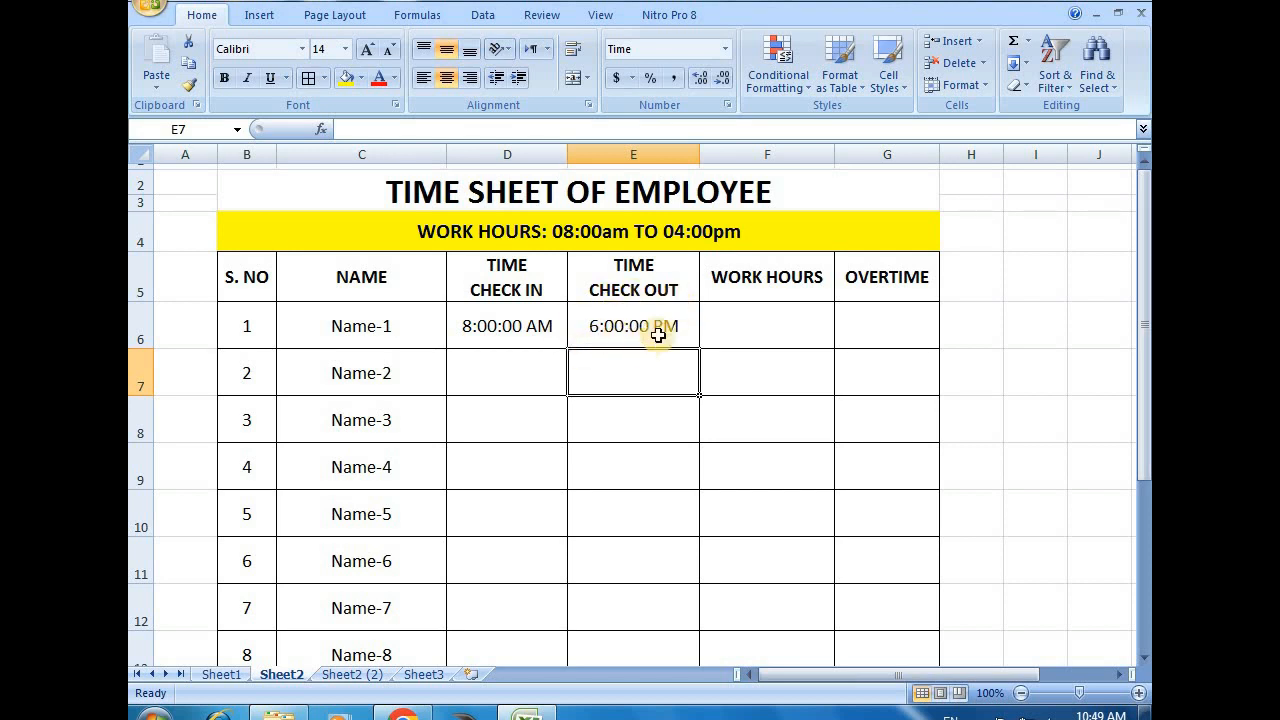
left_click(660, 326)
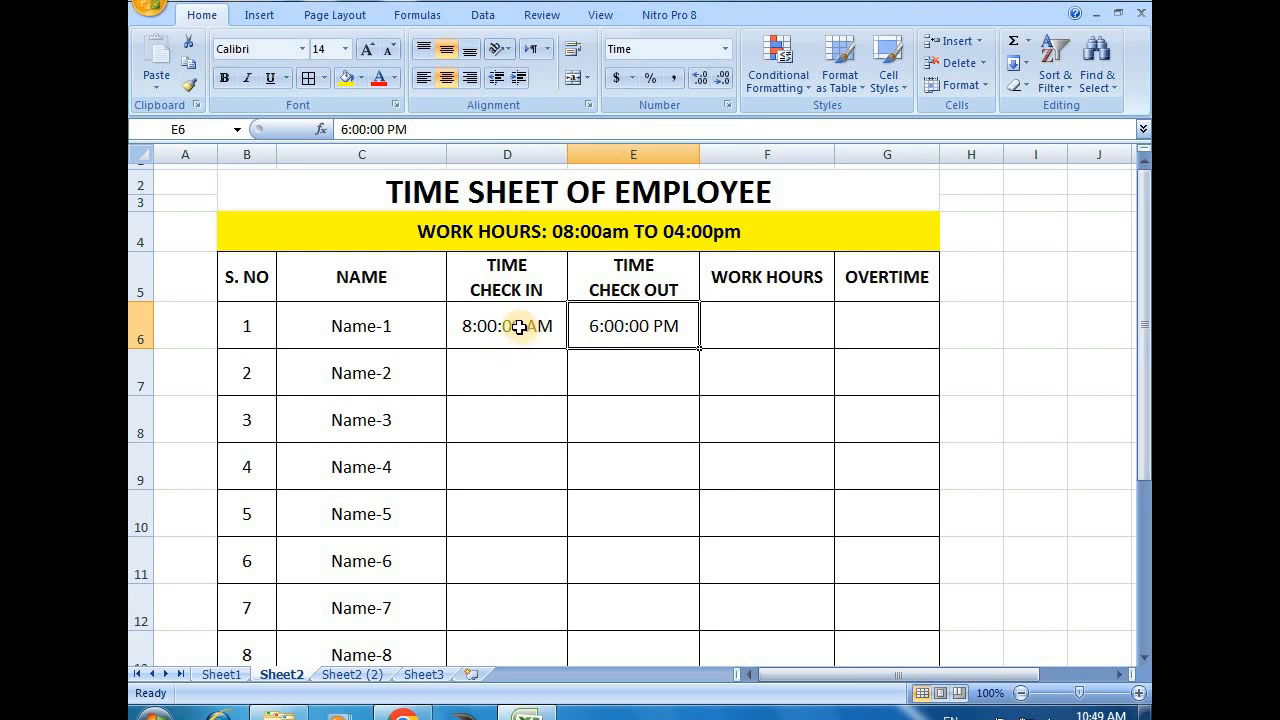
Fill the check-in and check-out times of Name-1 down through row 14 for all employees
left_click_drag(525, 325, 692, 325)
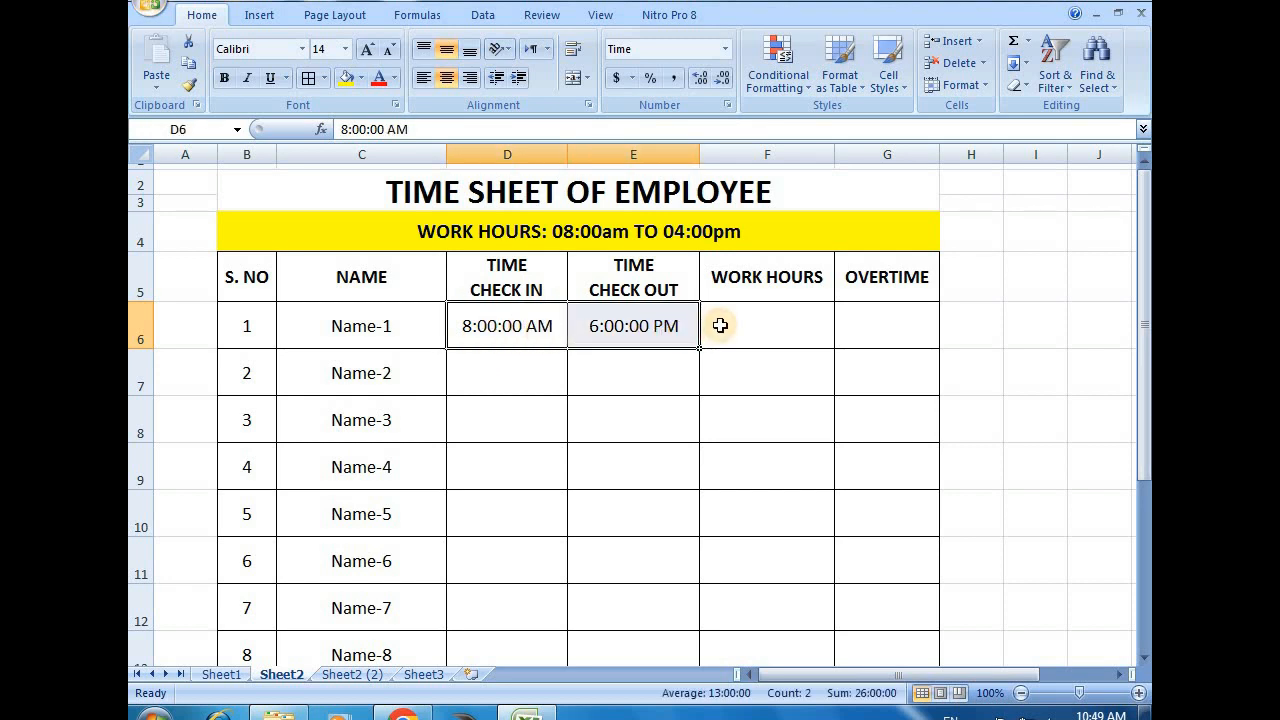
left_click(771, 320)
left_click_drag(509, 334, 647, 640)
Change the times of Name-2 in row 7 to check-in 9:00:00 AM and check-out 5:00:00 PM
double_click(470, 283)
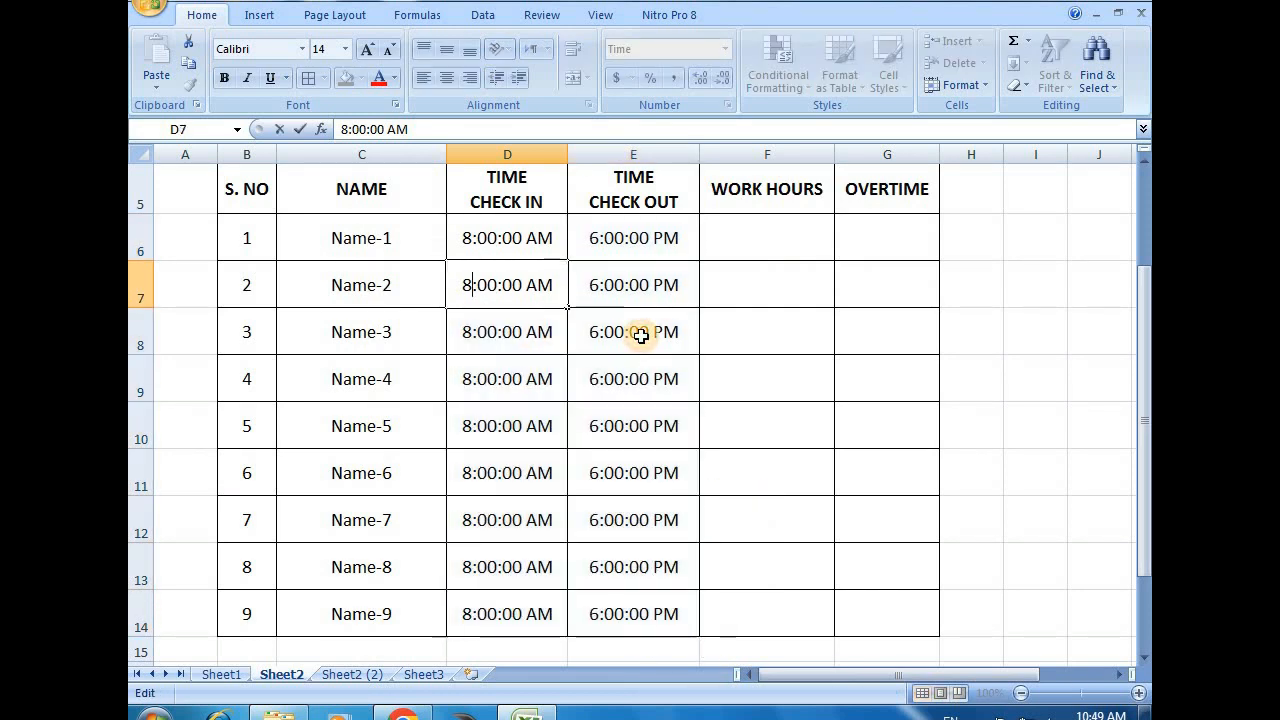
key("BackSpace")
type("9")
key("Tab")
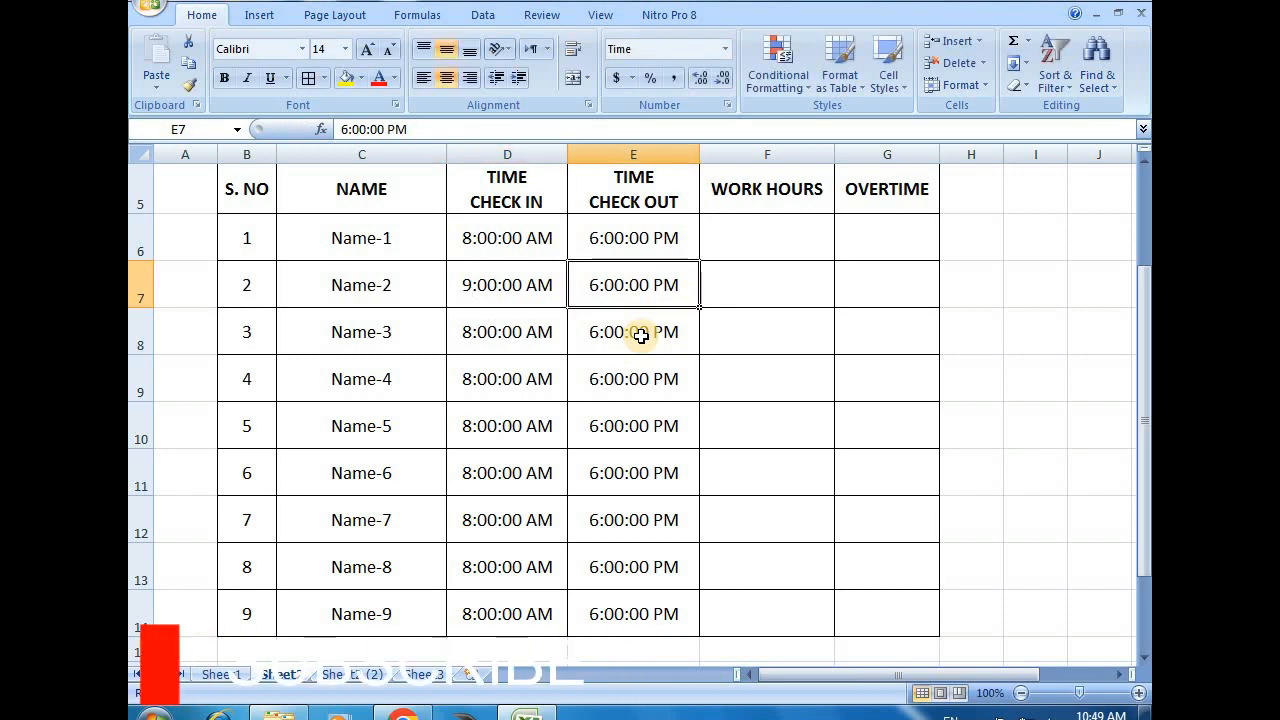
key("F2")
key("Home")
key("Delete")
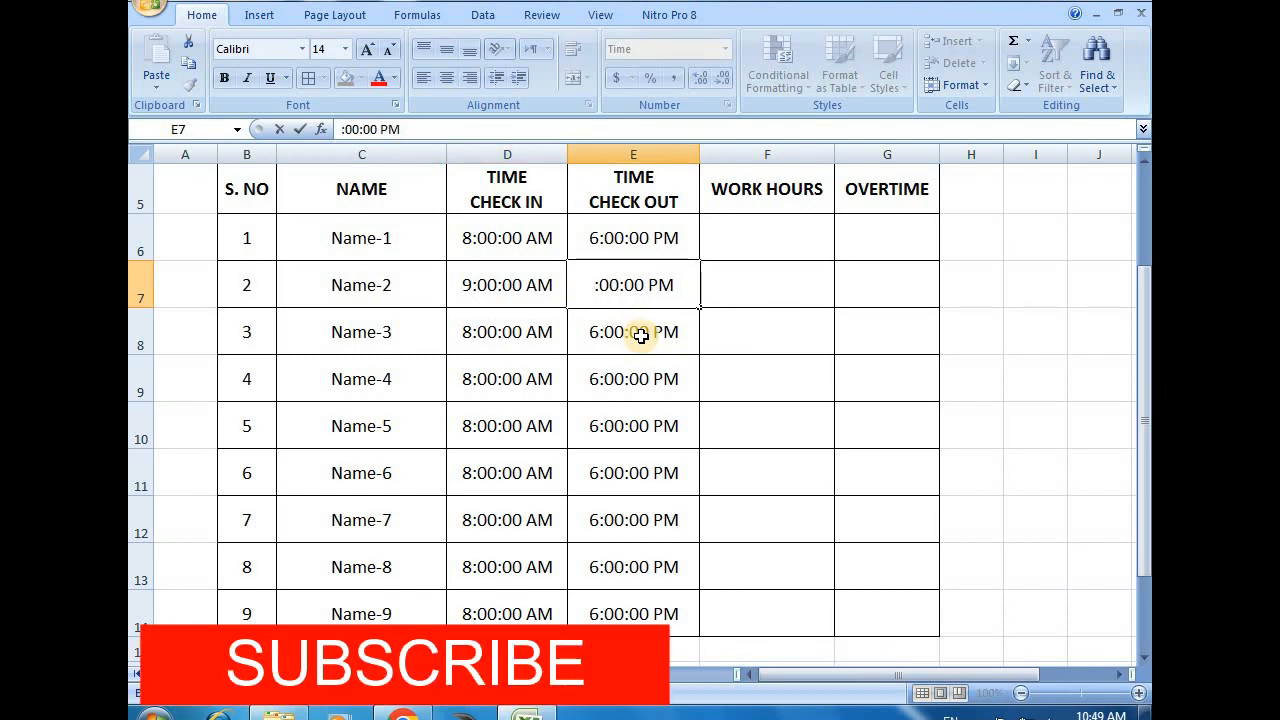
type("5")
key("Return")
Set the check-in time of Name-3 in D8 to 8:30:00 AM
key("F2")
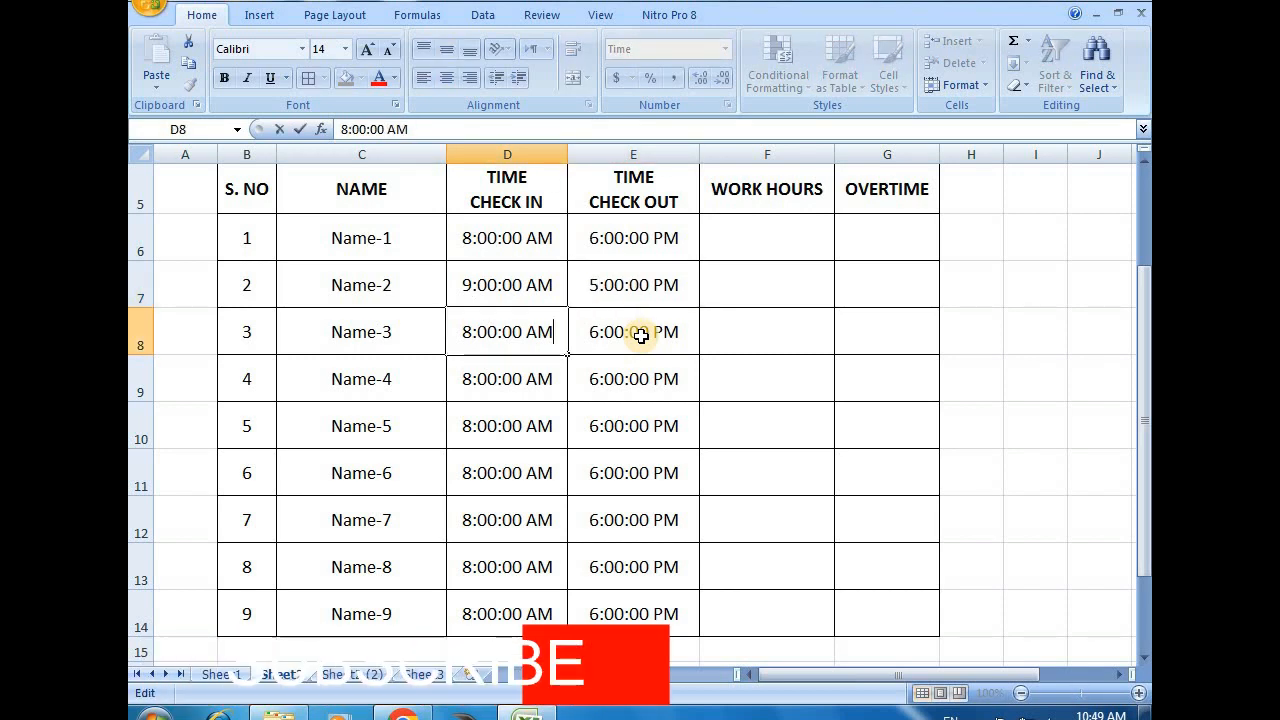
key("Home")
key("Delete")
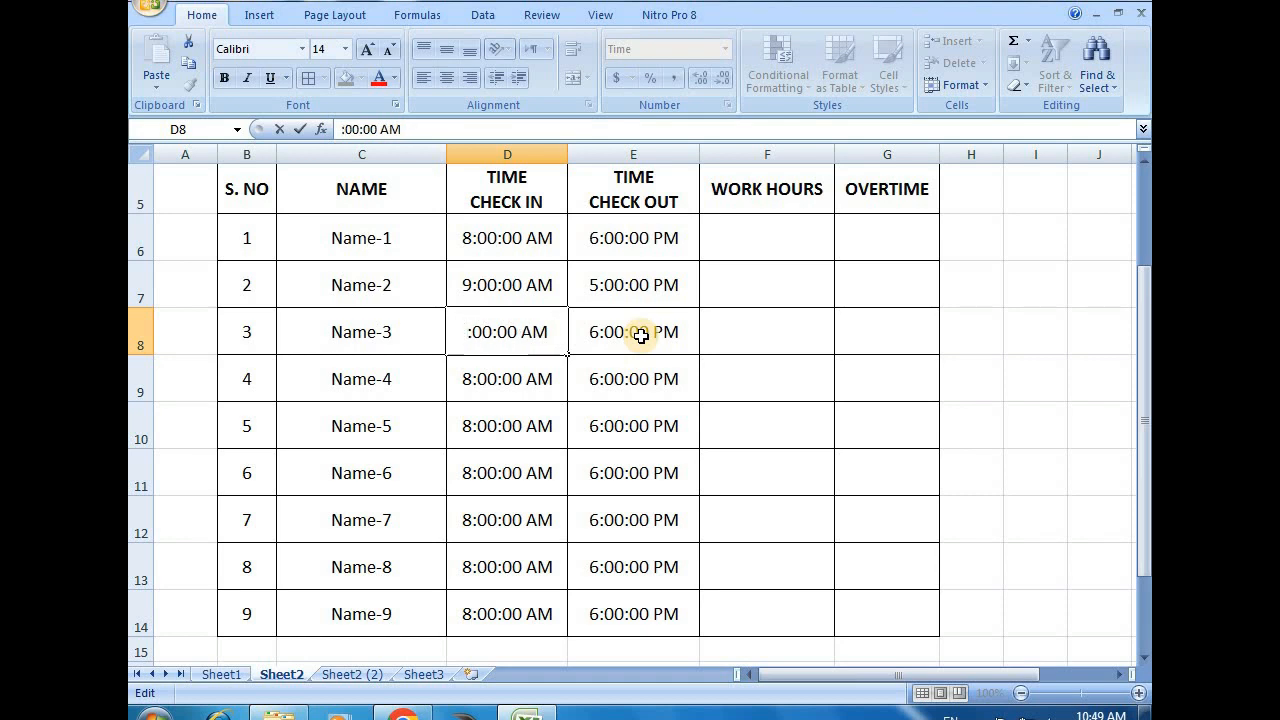
type("8")
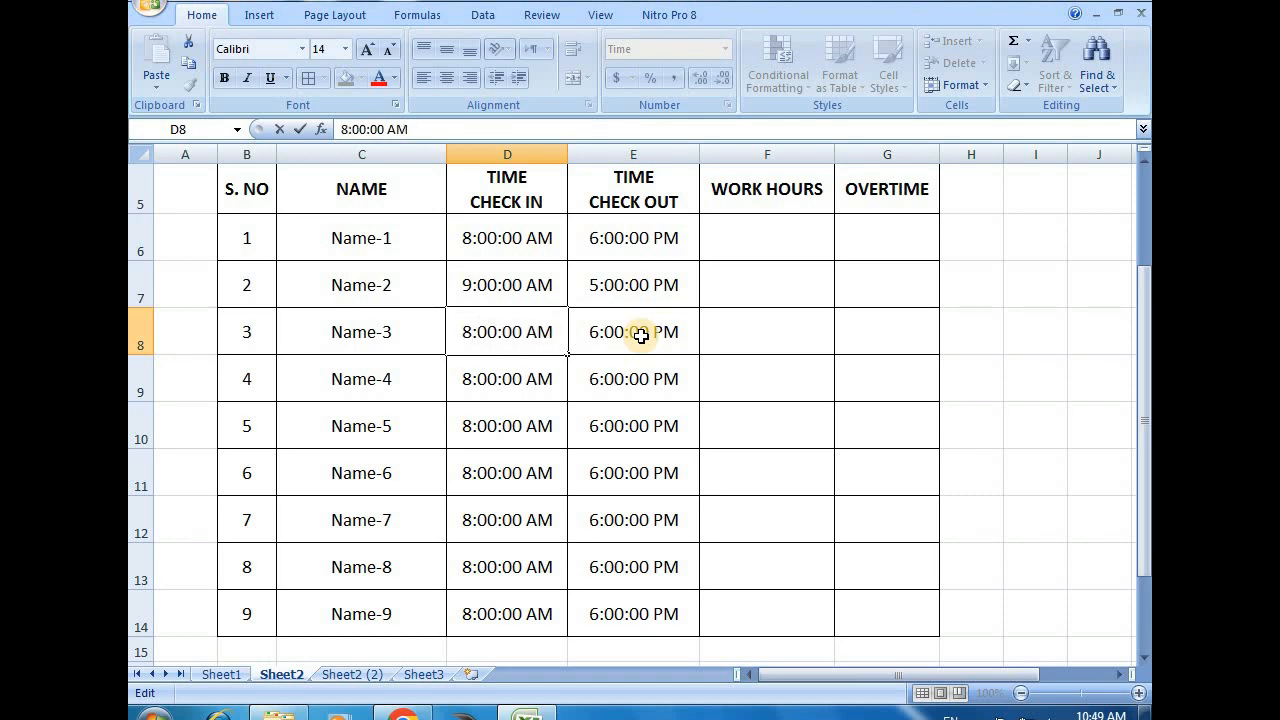
key("Right")
key("Delete")
type("3")
key("Tab")
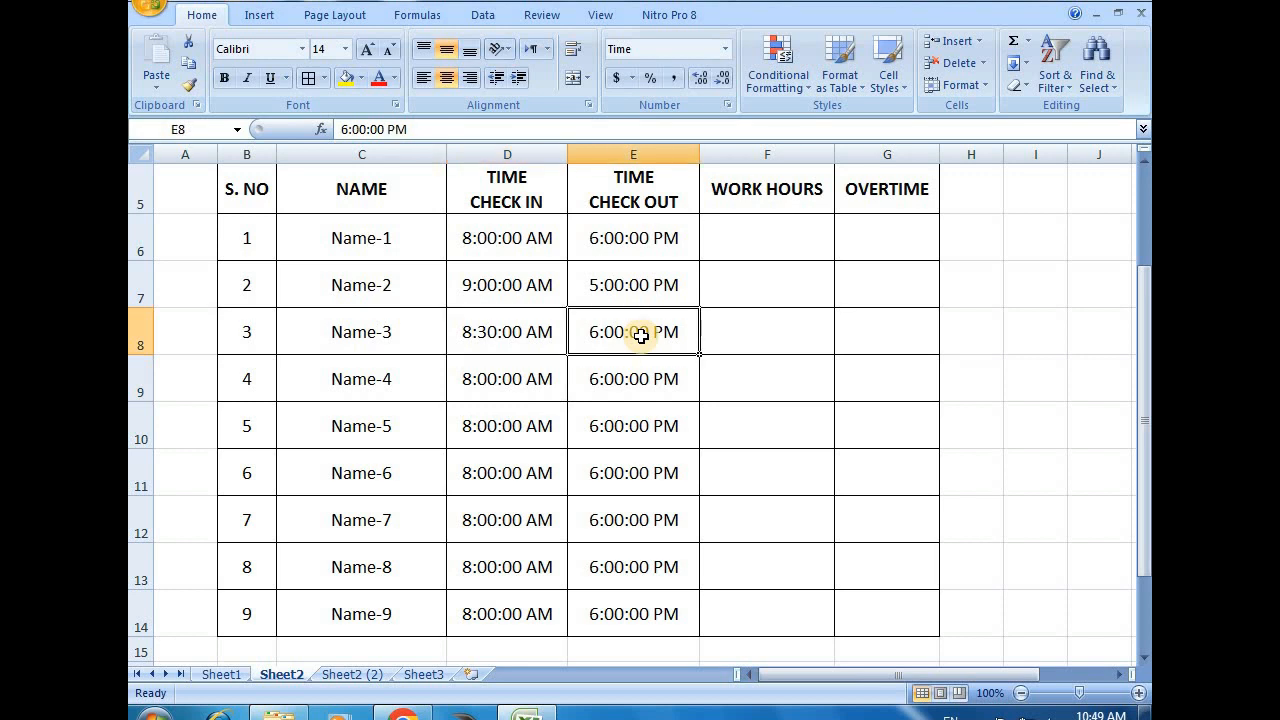
Set the check-out time of Name-3 in E8 to 6:30:00 PM
key("F2")
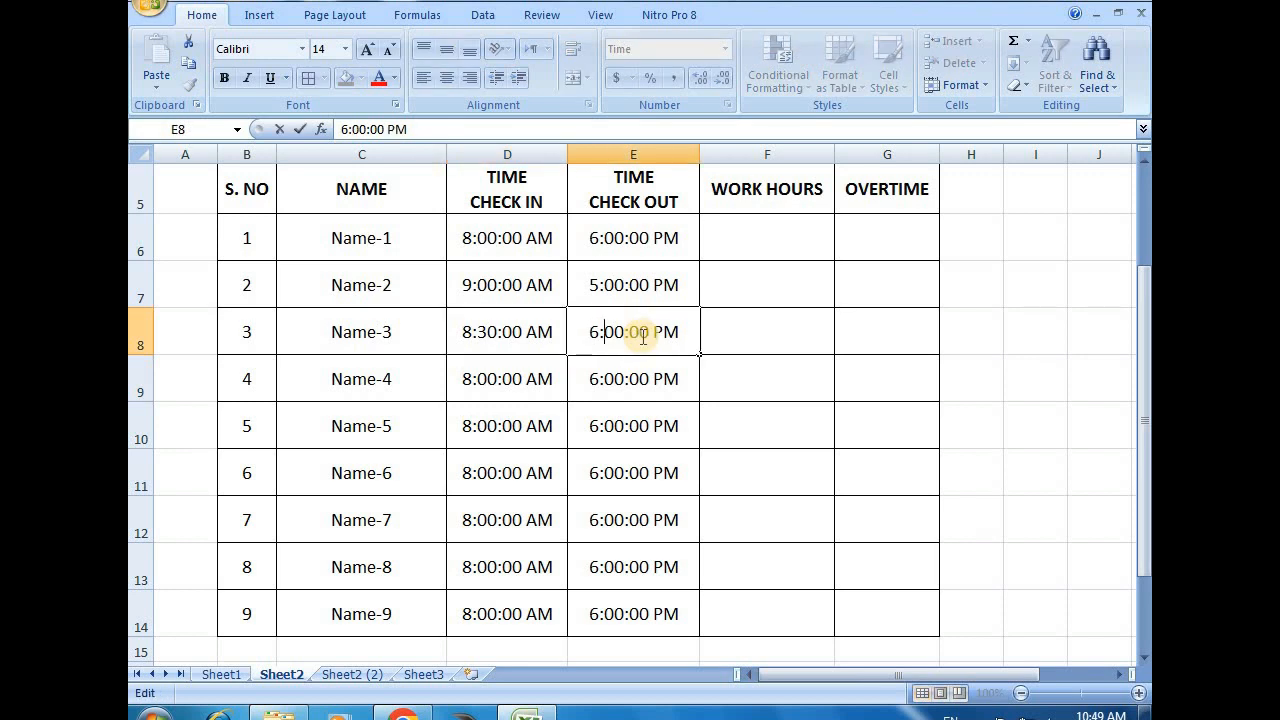
key("Right")
key("Delete")
type("3")
key("Return")
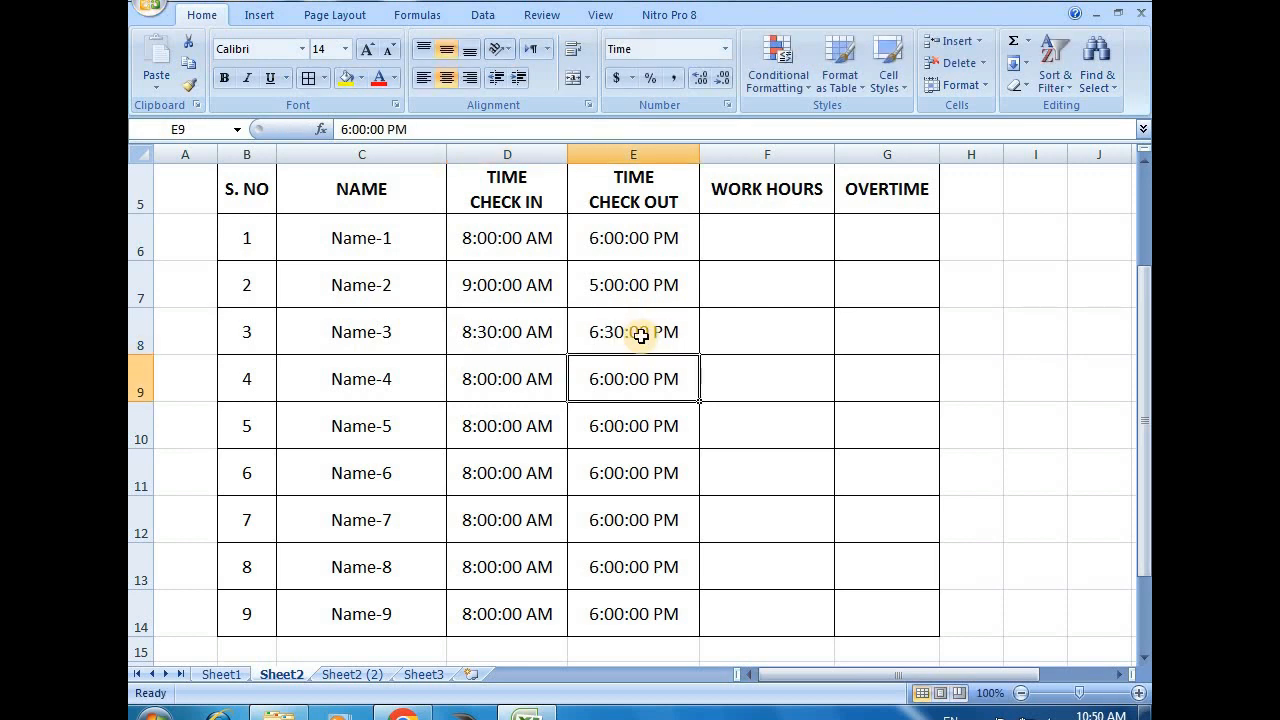
Set the check-in time of Name-4 in D9 to 9:30:00 AM
key("Left")
key("F2")
key("Home")
key("Delete")
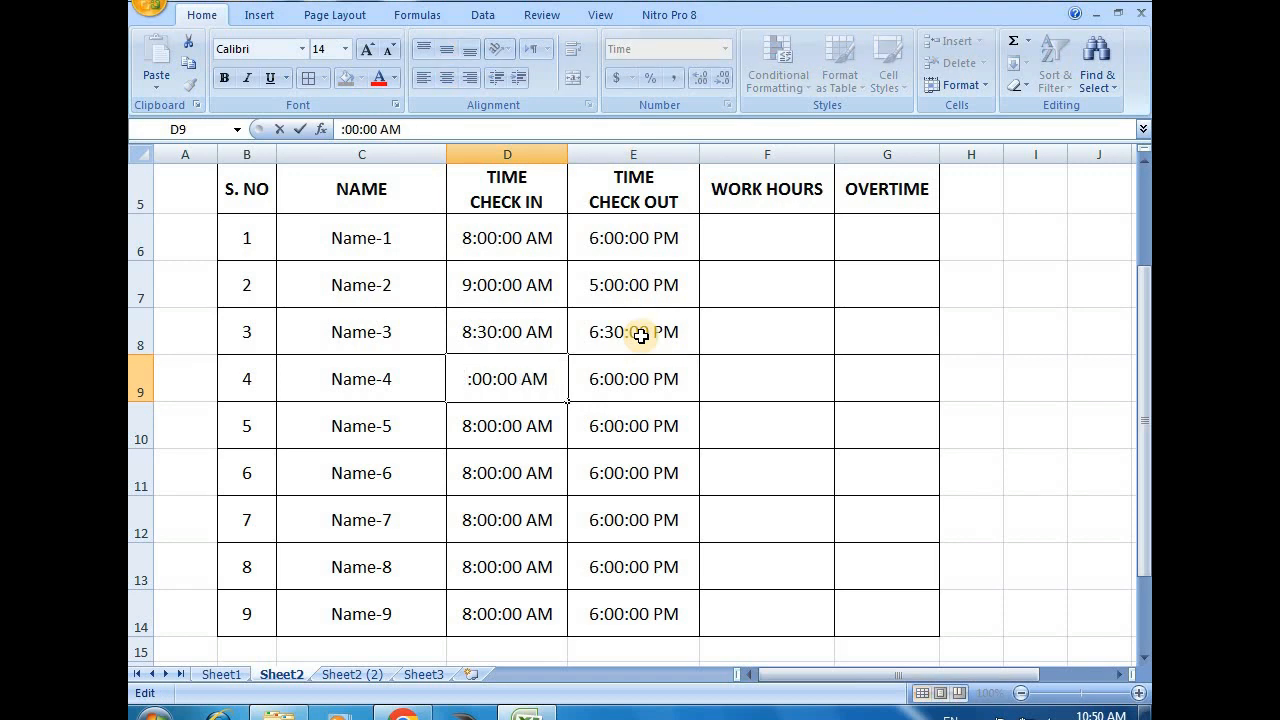
type("9")
key("Right")
key("Delete")
type("3")
key("Return")
key("Up")
key("Right")
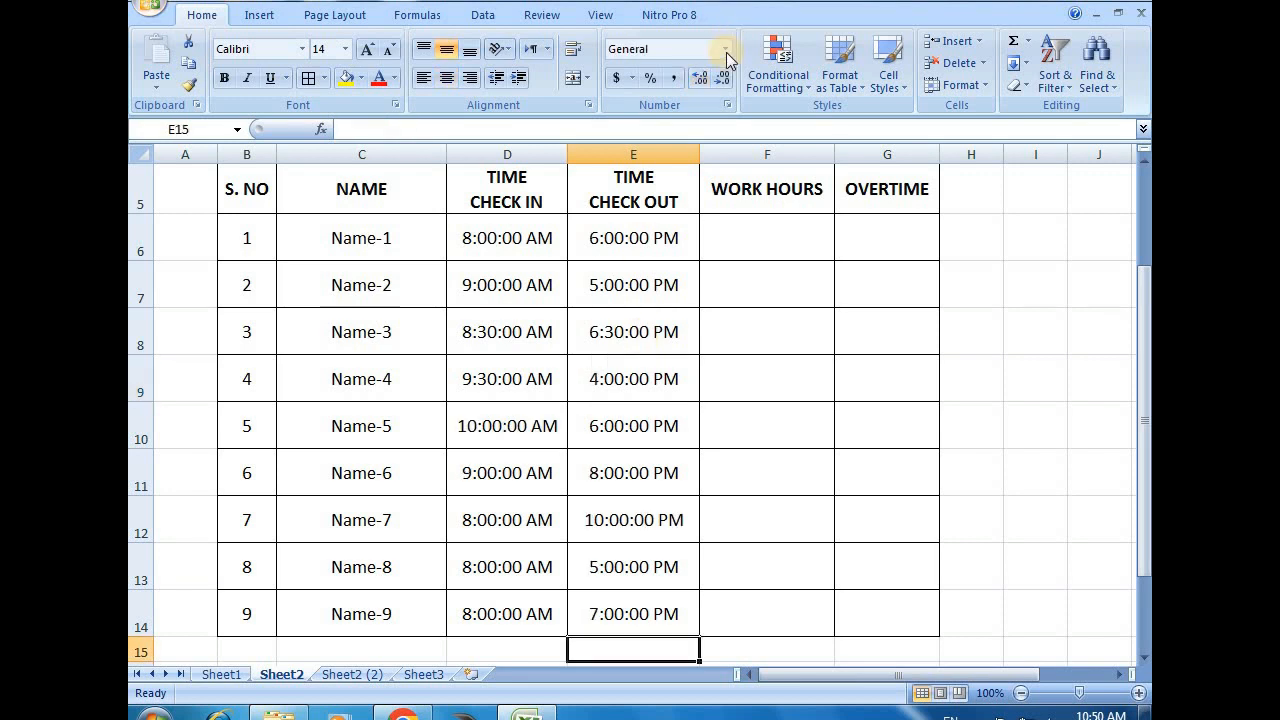
Review the times of Name-1, the standard work hours heading in row 4, and the Work Hours and Overtime columns
left_click(481, 242)
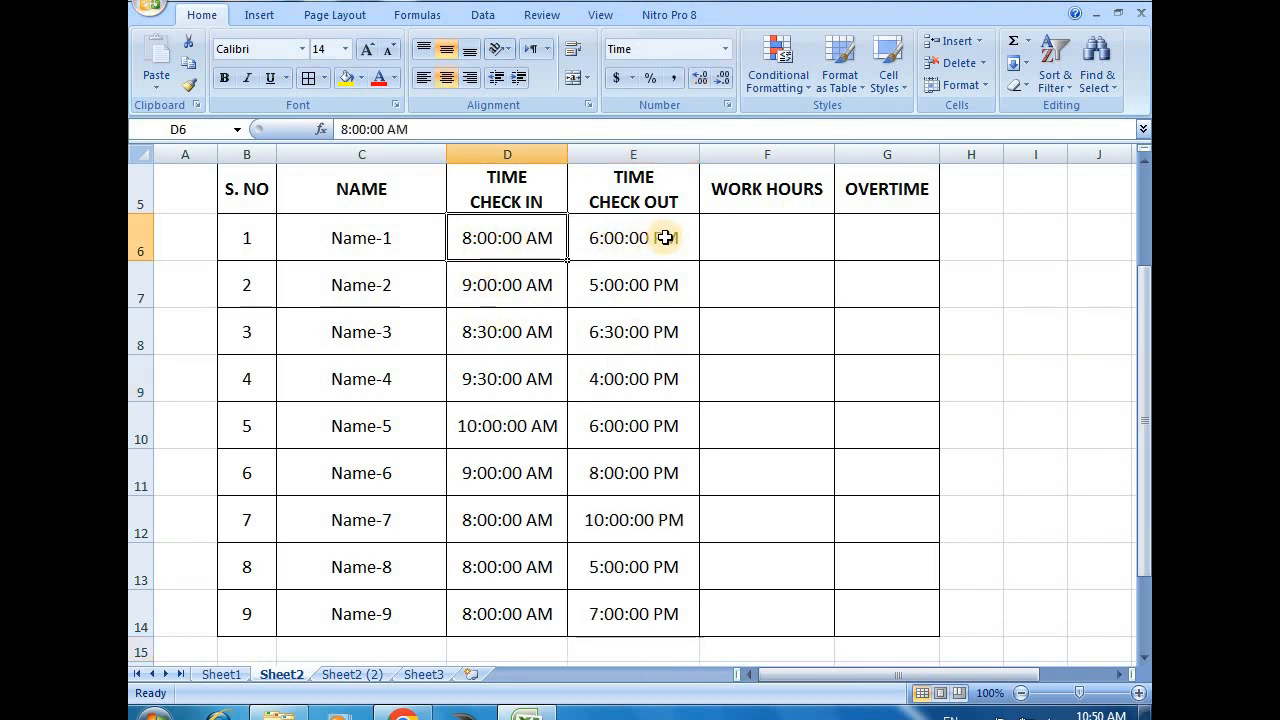
left_click(766, 222)
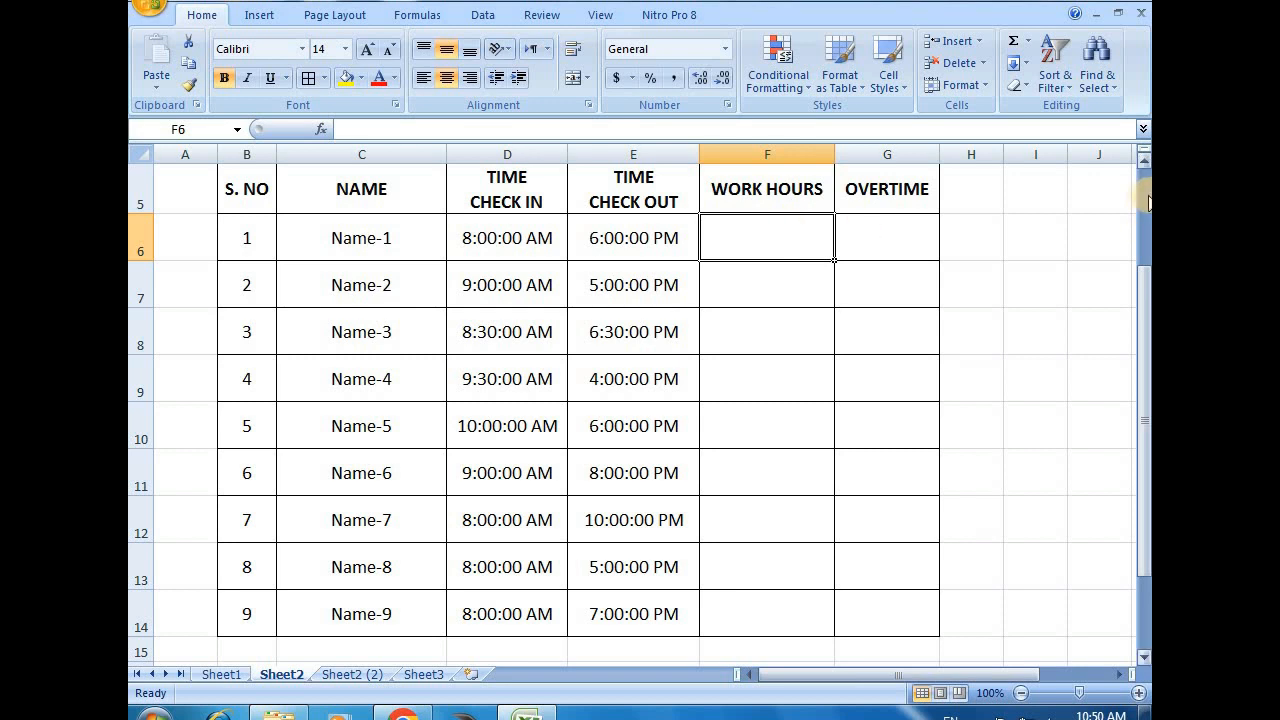
left_click(1145, 164)
left_click(1145, 164)
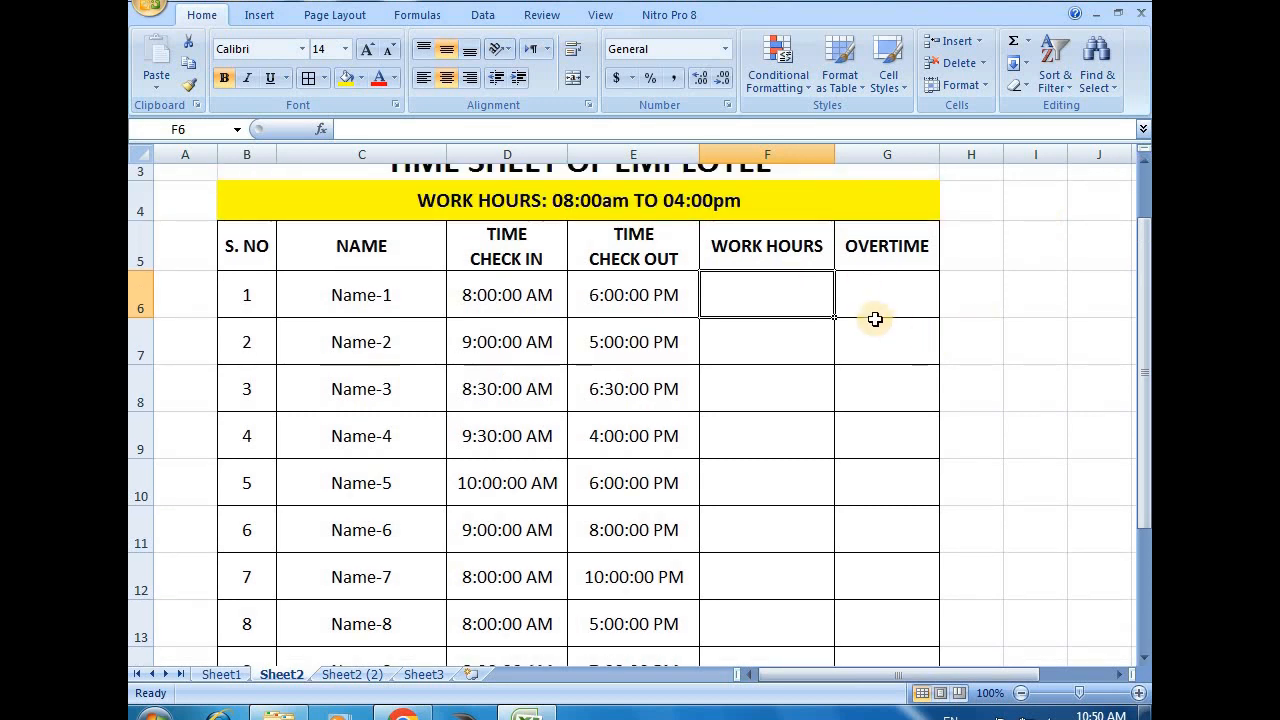
left_click(561, 200)
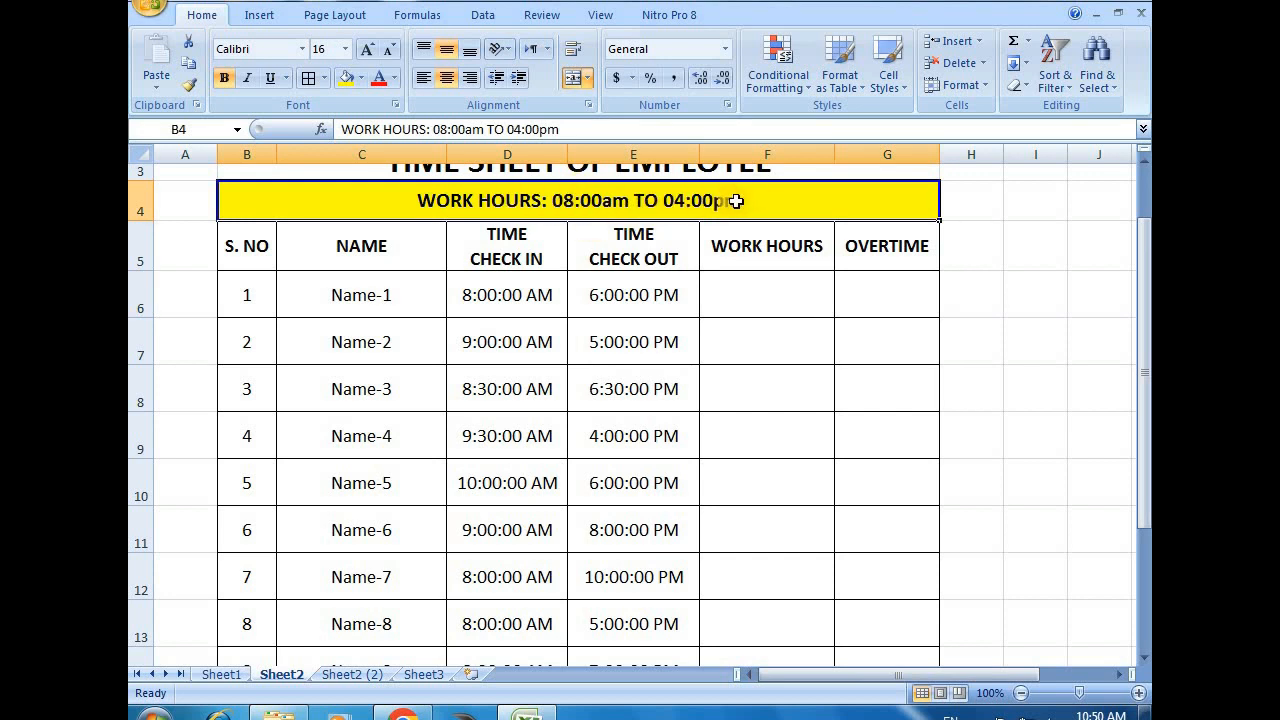
left_click(749, 300)
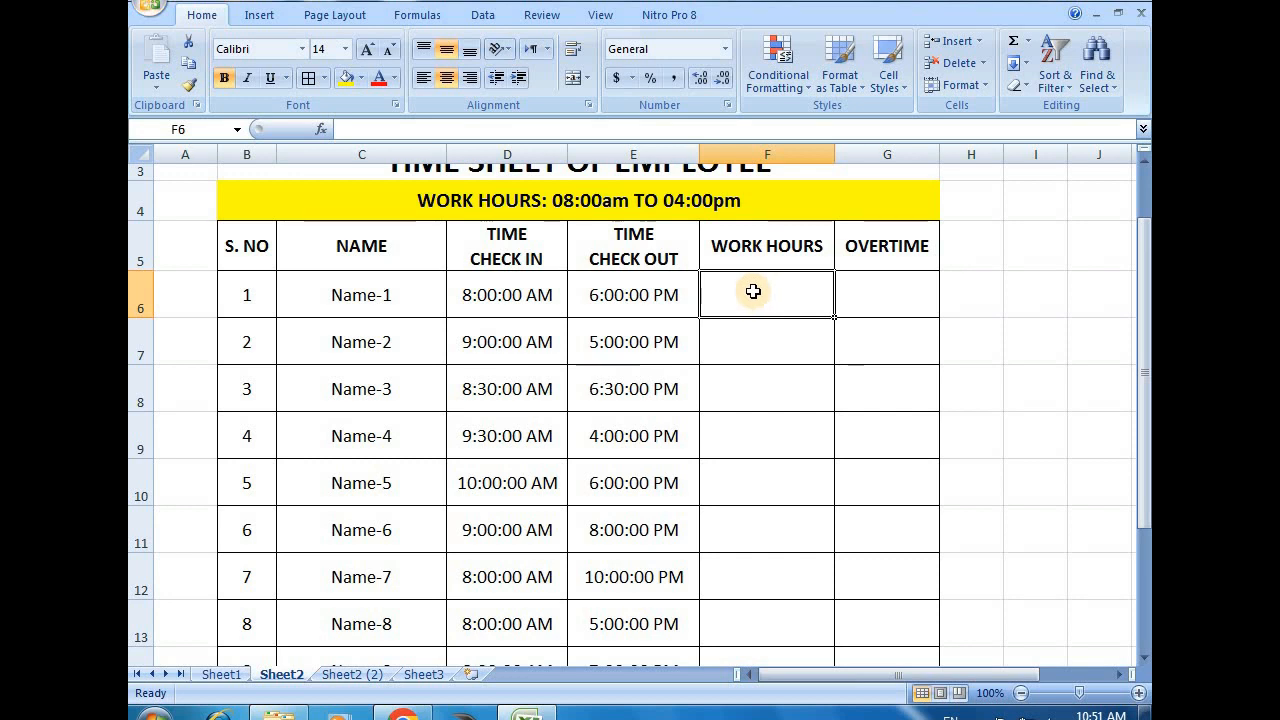
left_click(879, 293)
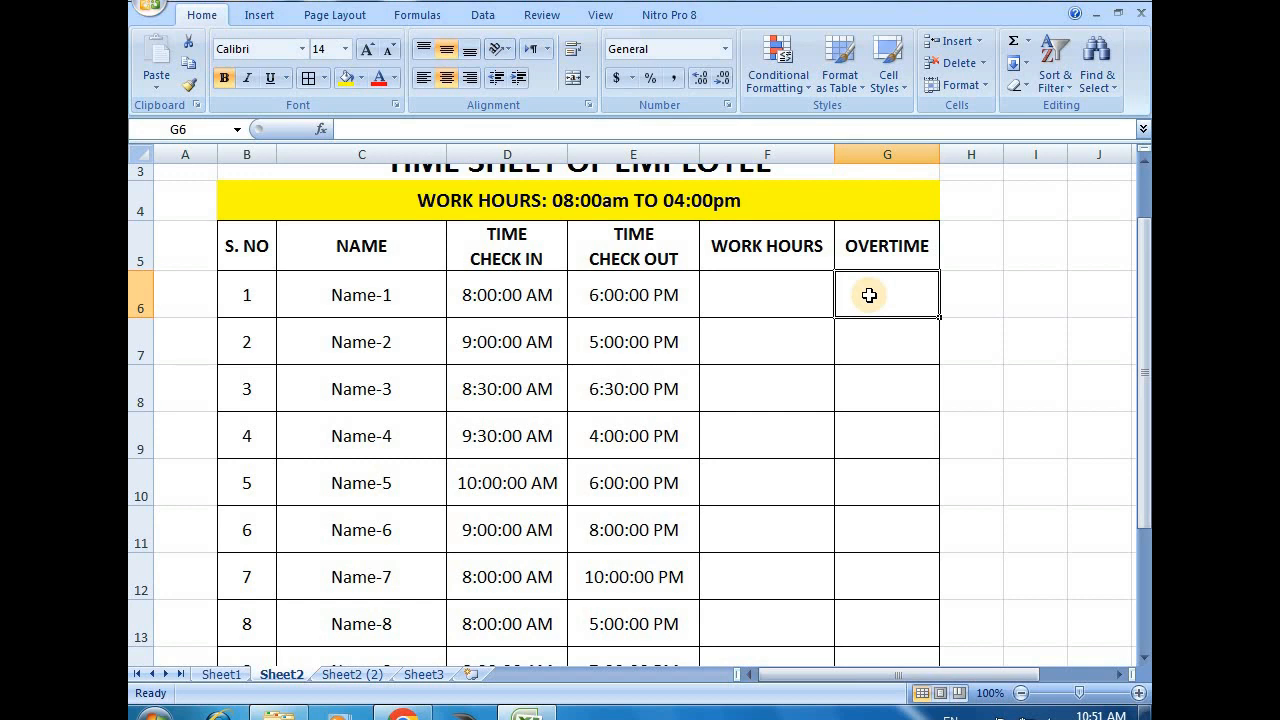
Calculate the work hours of Name-1 in F6 with the formula =ROUND((E6-D6)*24,2)
left_click(759, 290)
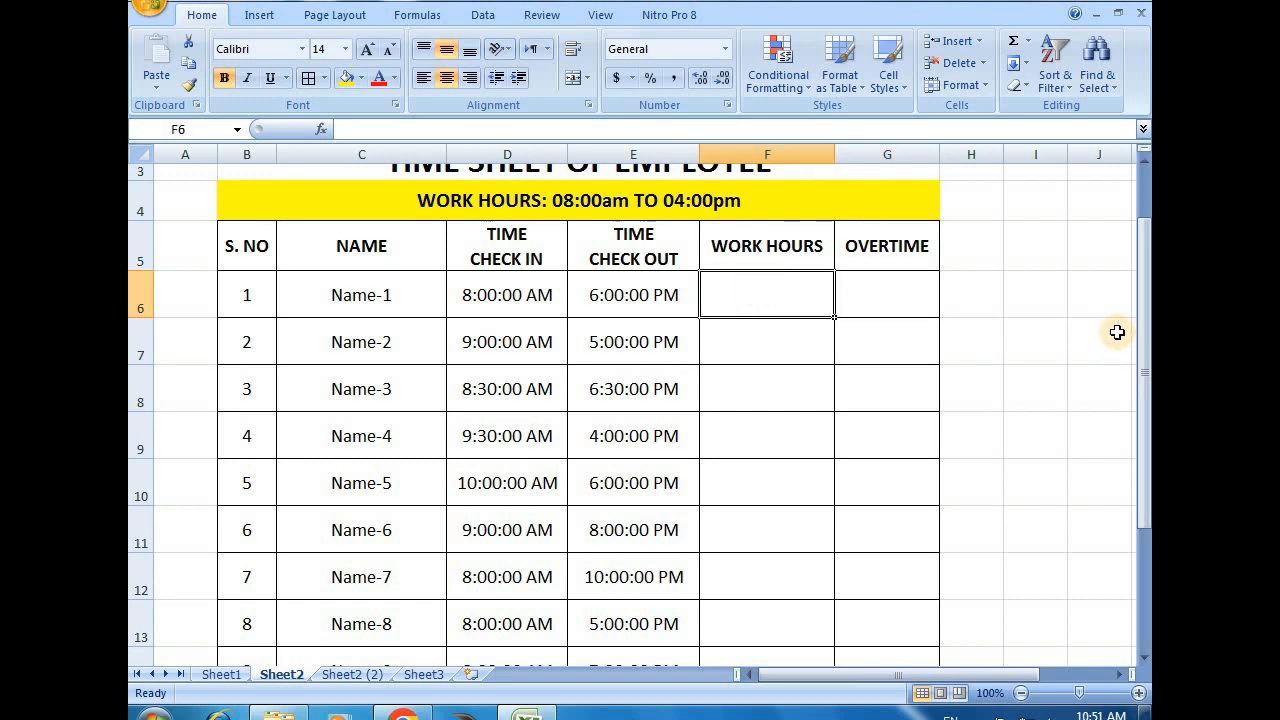
type("=")
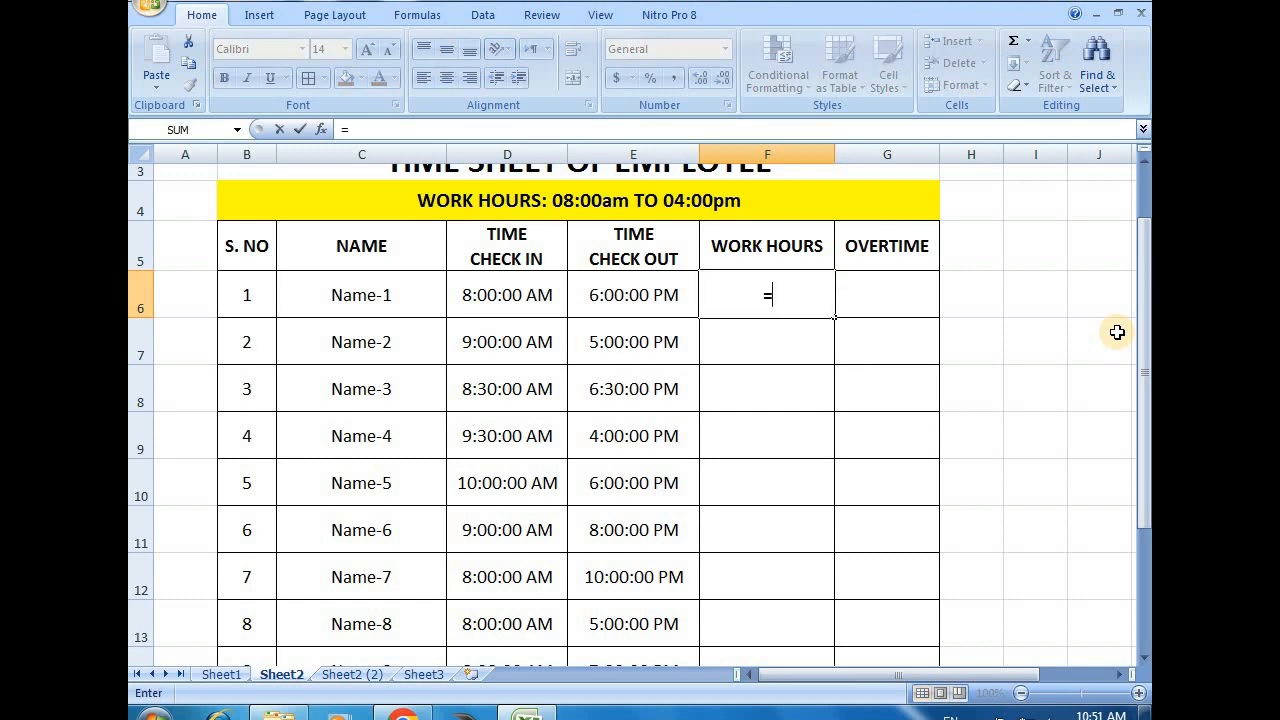
type("round")
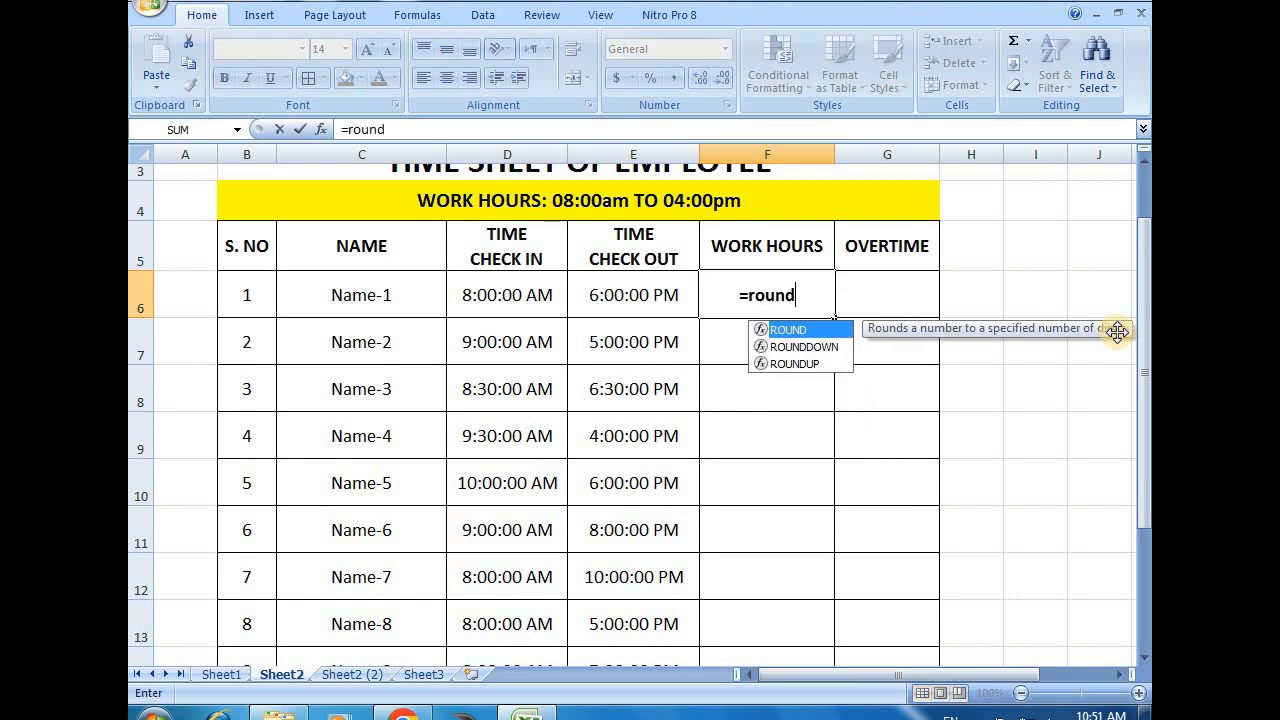
type("((")
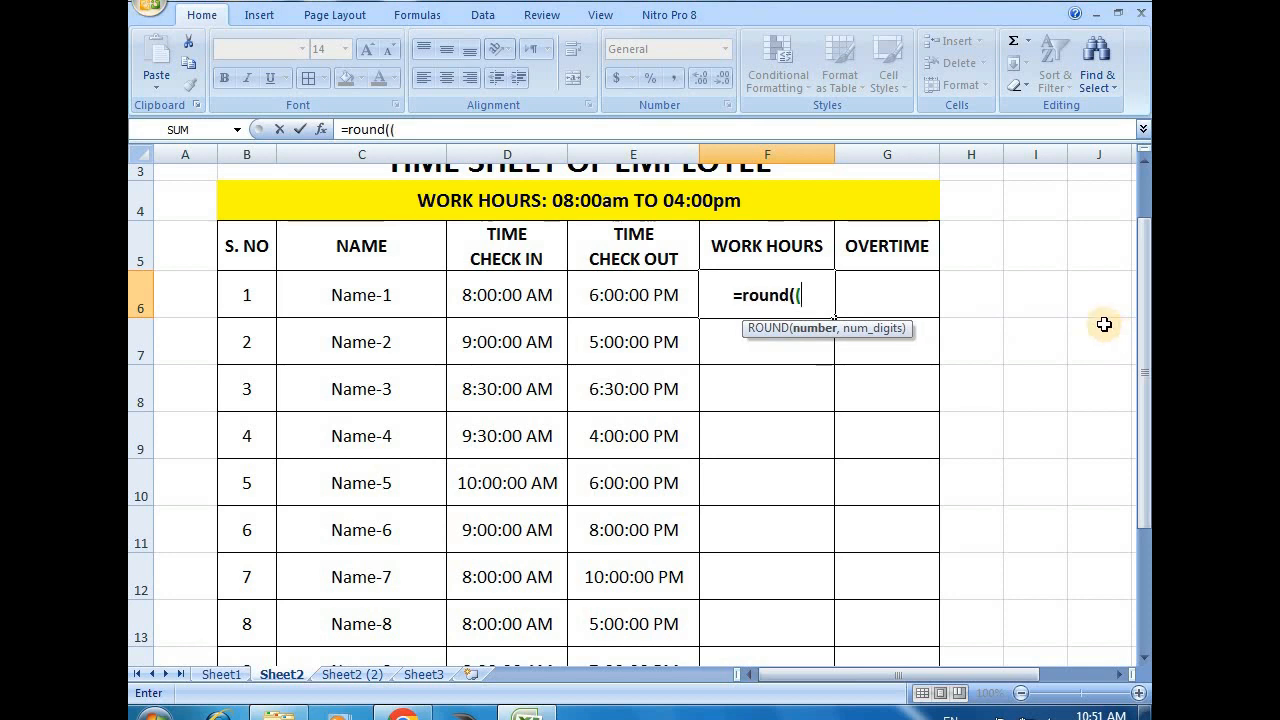
left_click(643, 298)
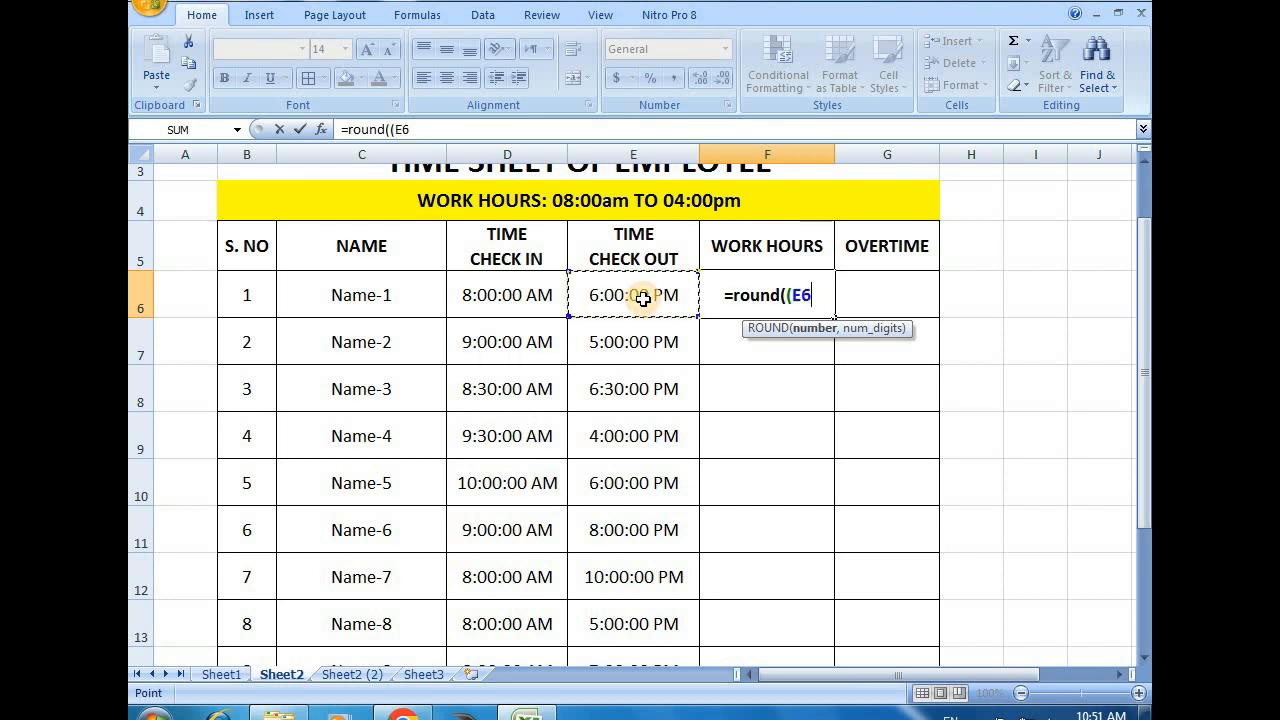
type("-")
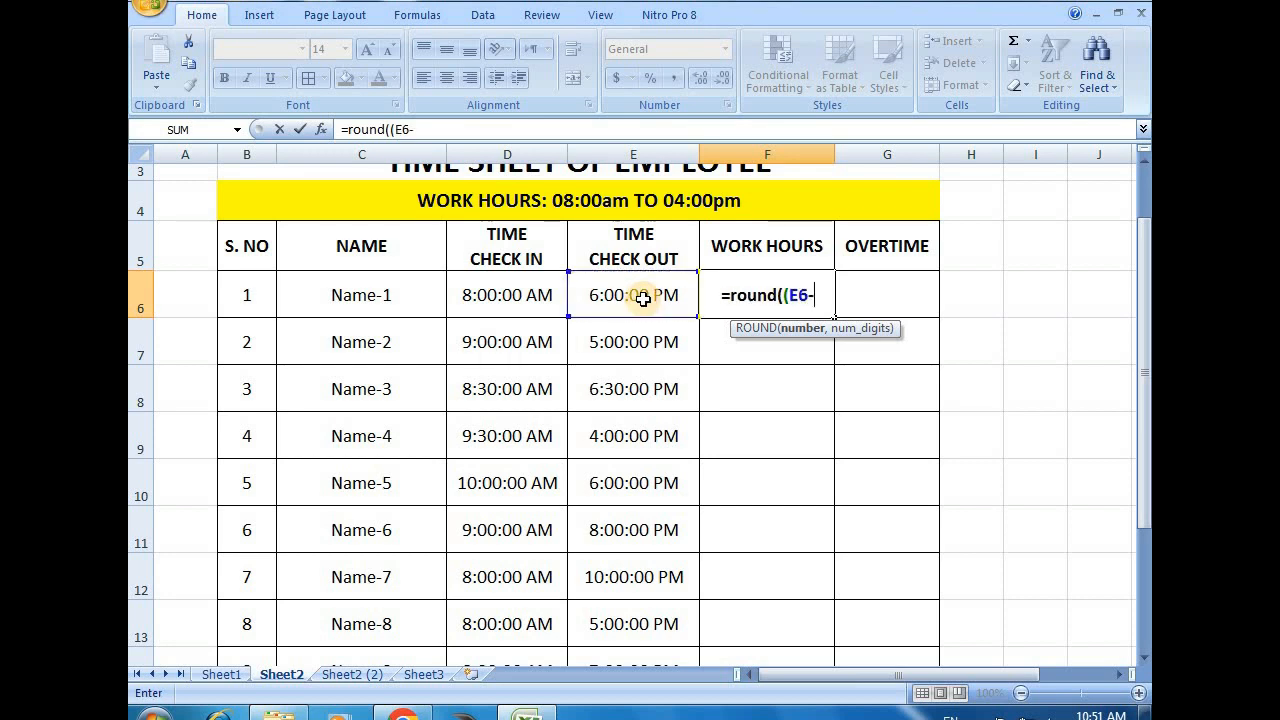
left_click(510, 299)
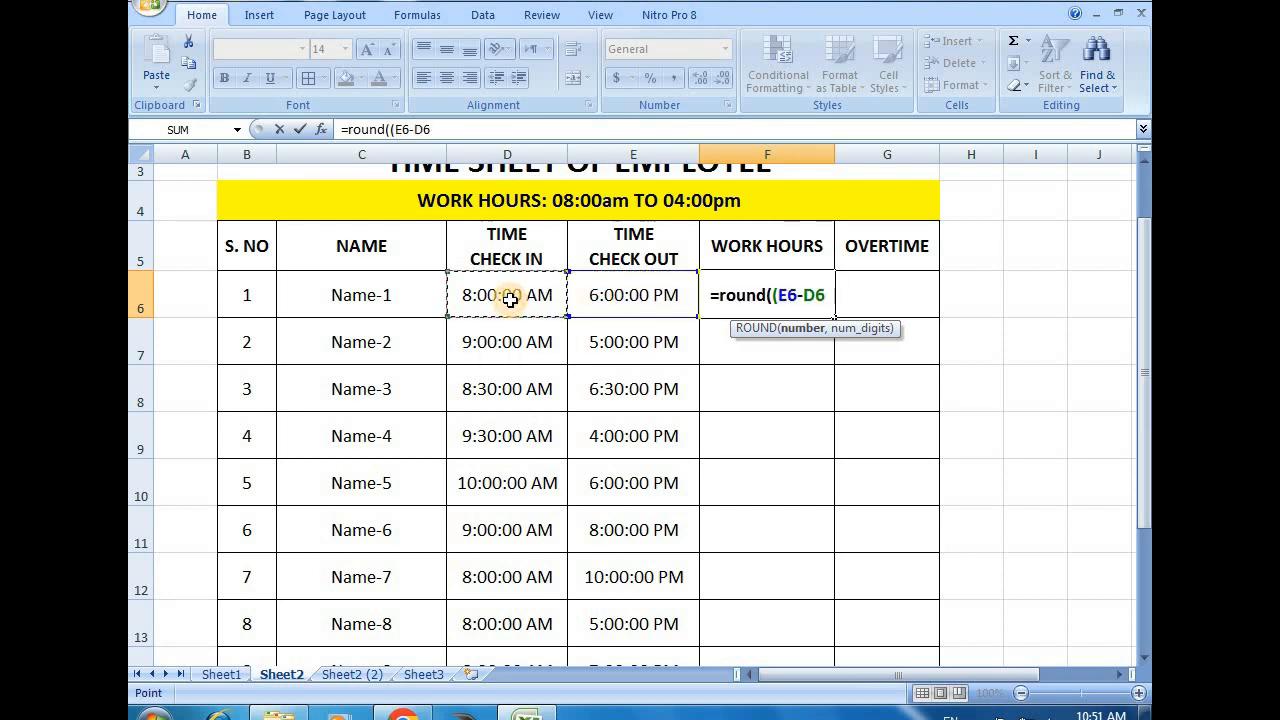
type(")")
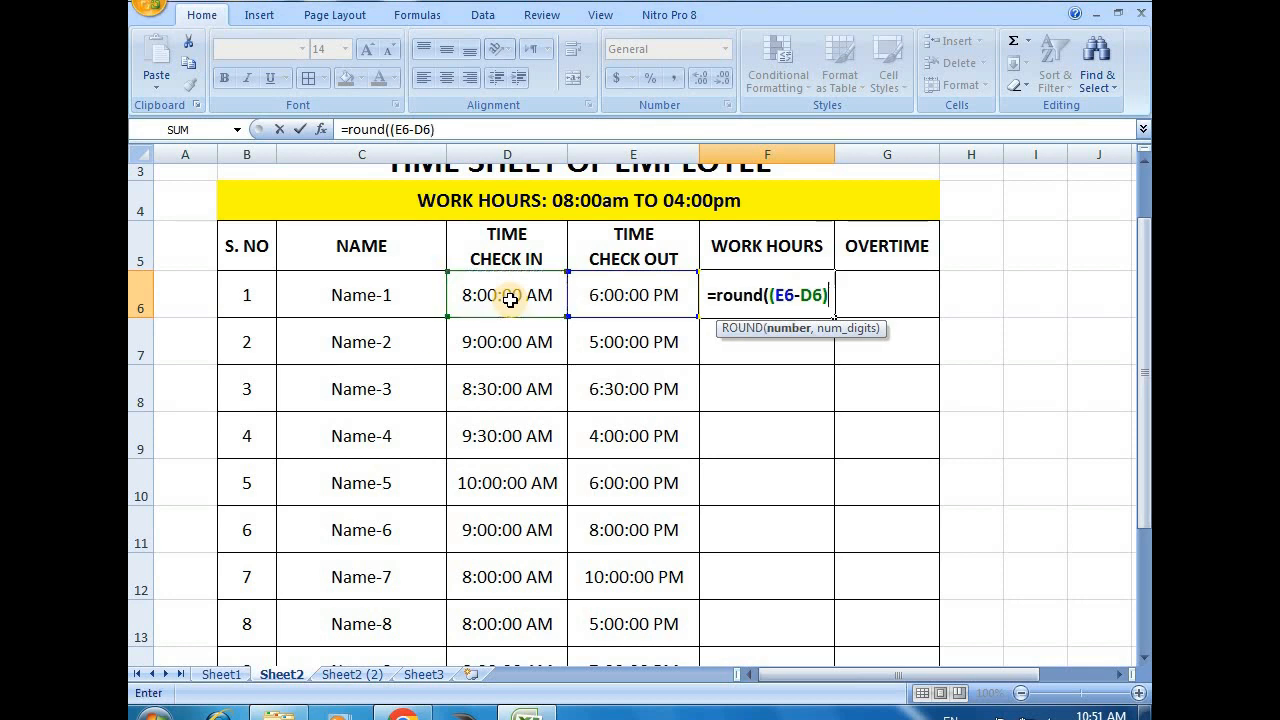
type("*")
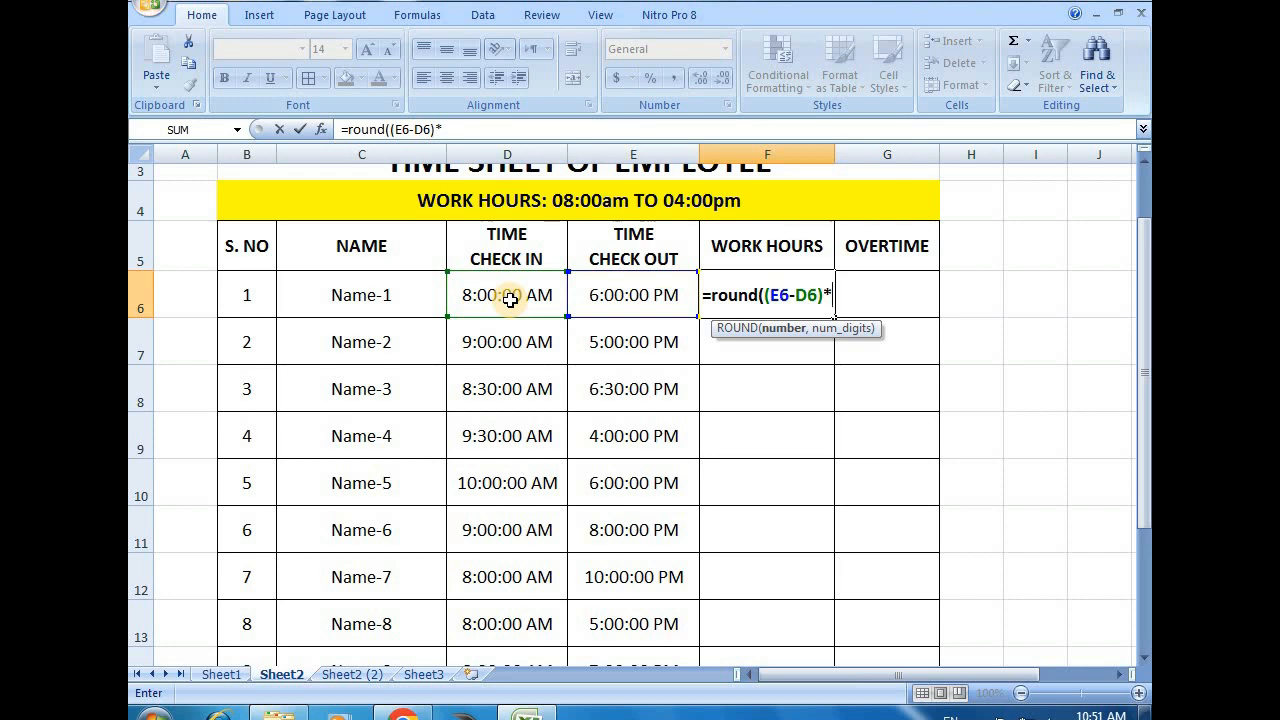
type("24")
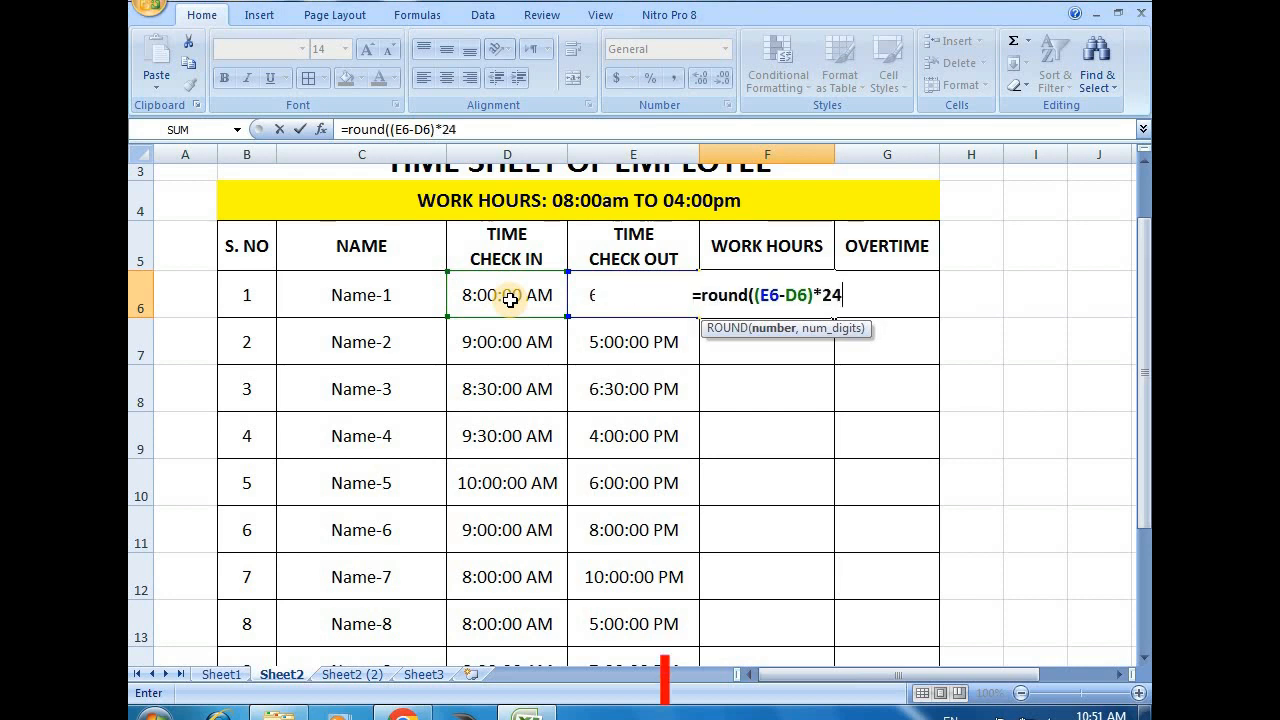
type(",")
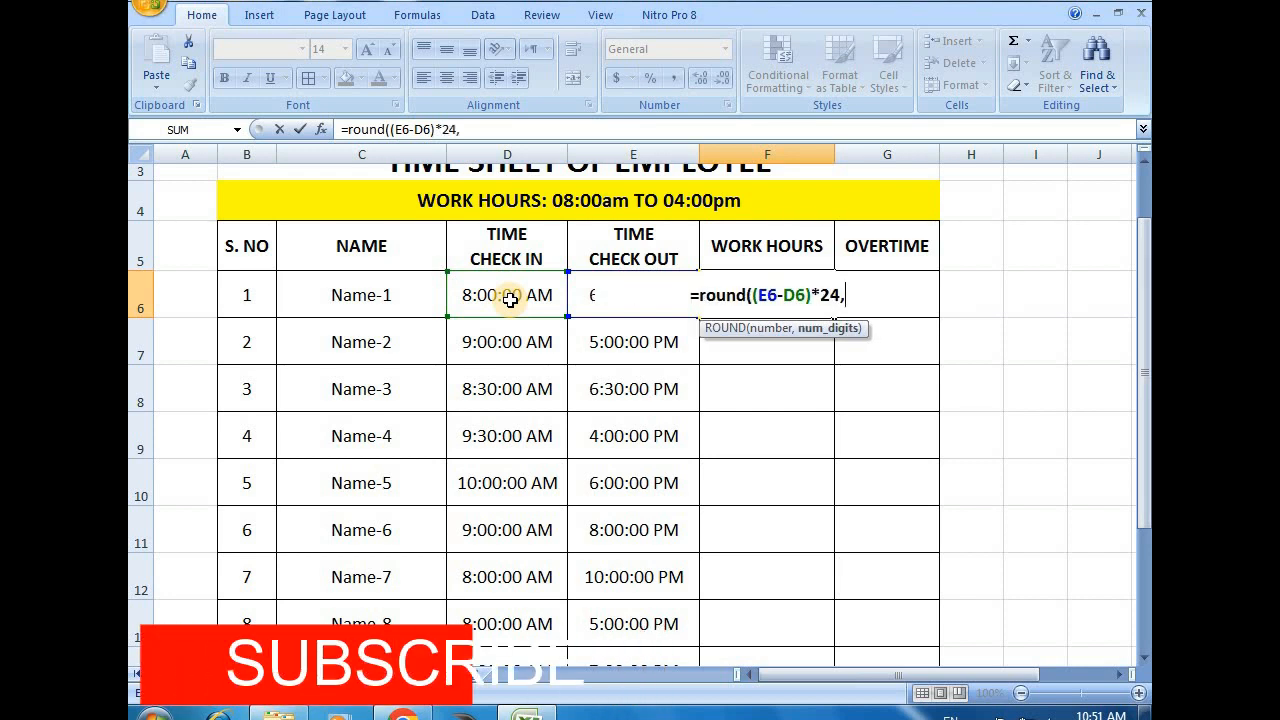
type("2")
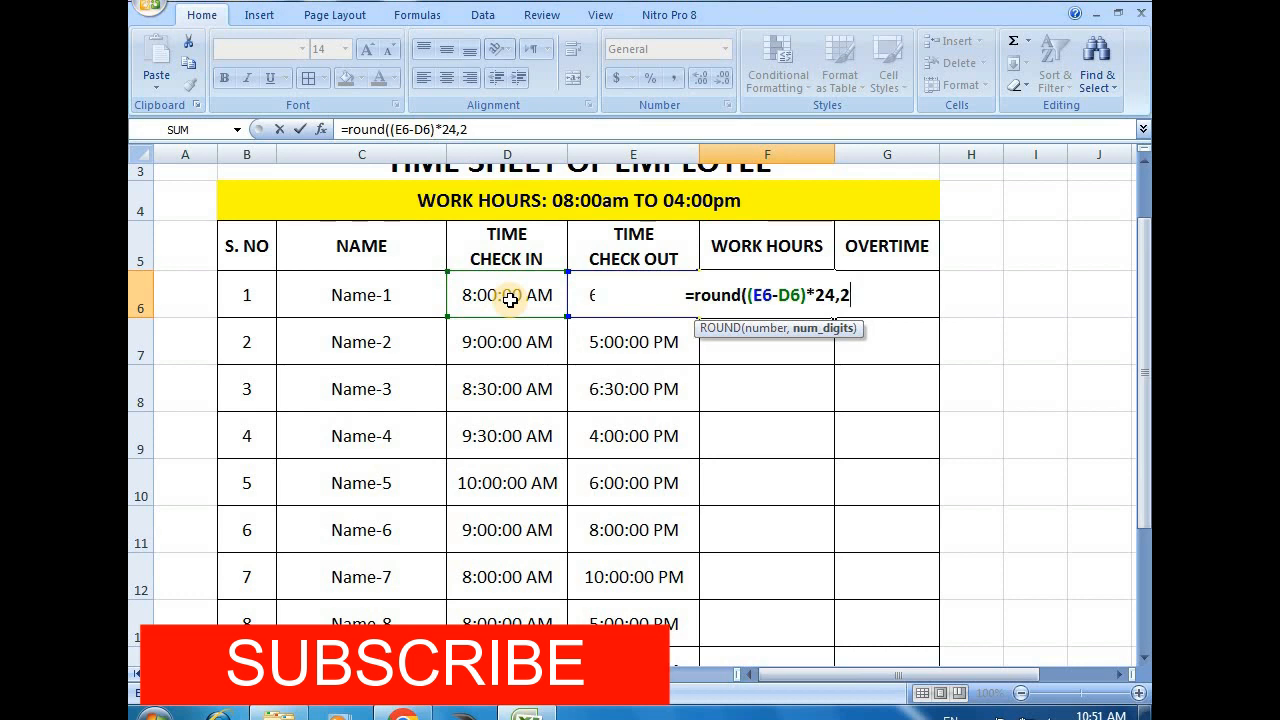
type(")")
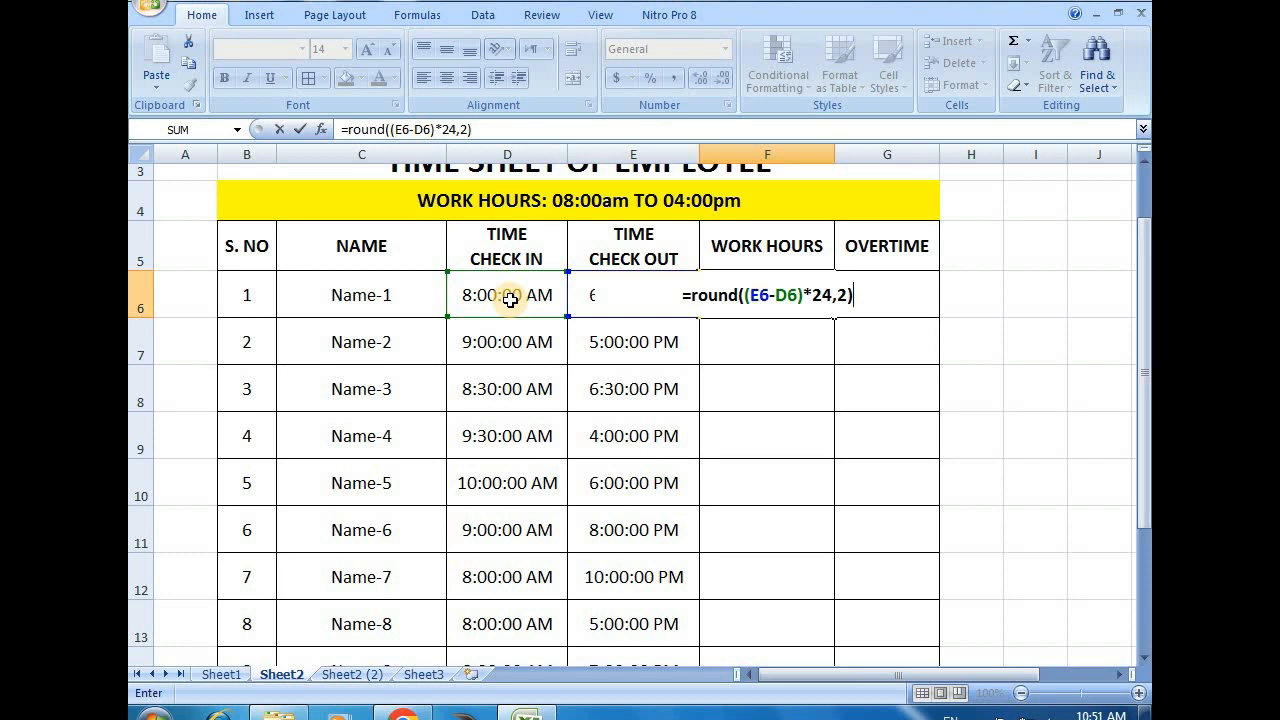
key("Return")
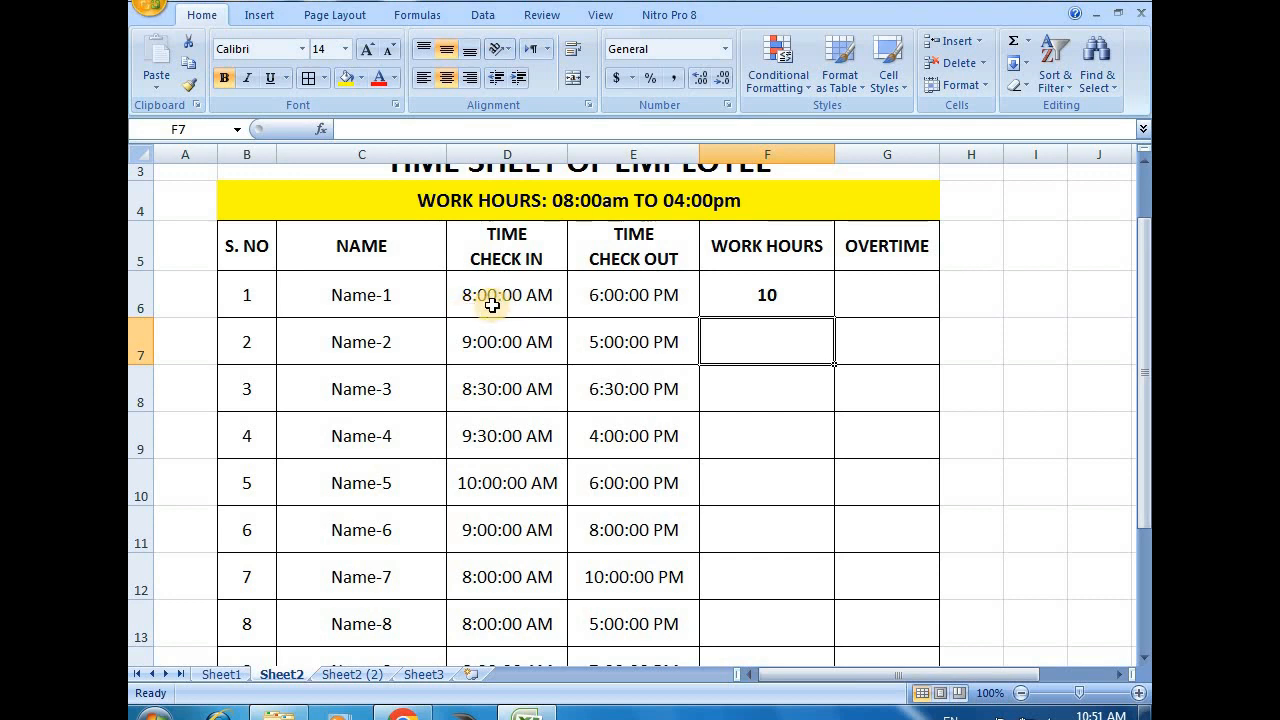
Check the work hours formula of Name-1 in F6 against the check-in time in D6 and check-out time in E6
left_click(495, 297)
left_click(771, 306)
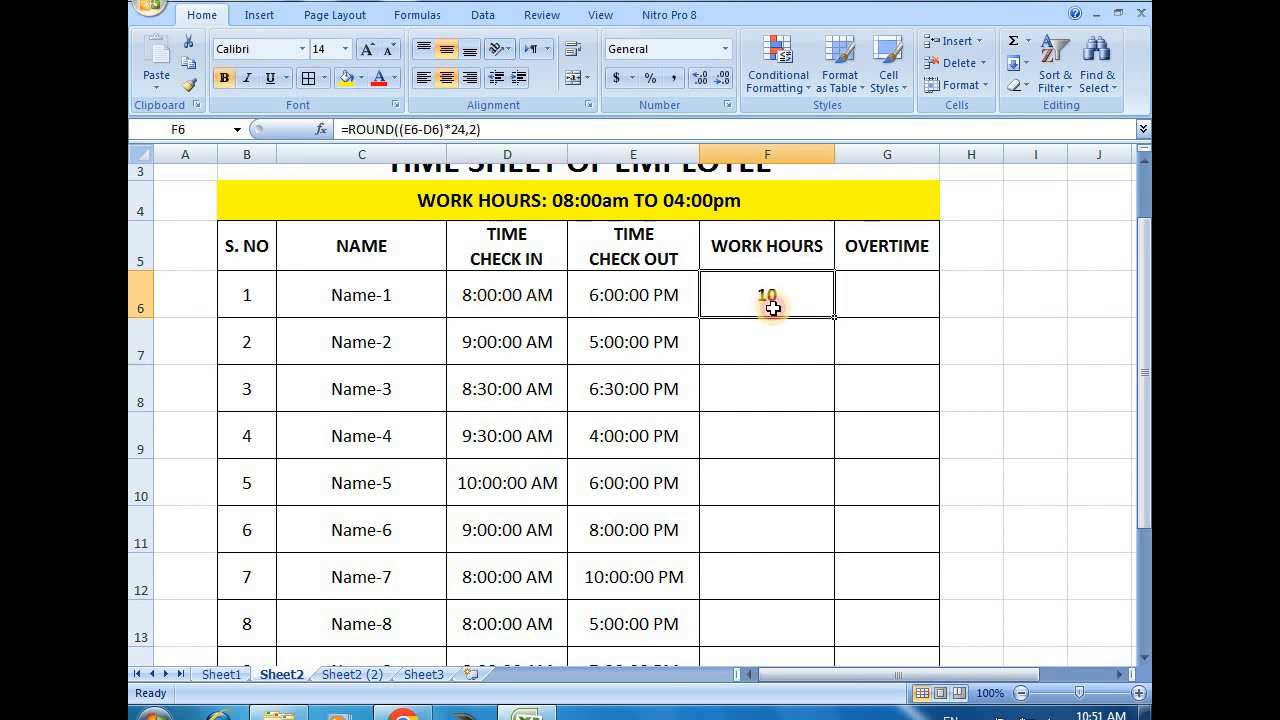
double_click(789, 306)
key("Return")
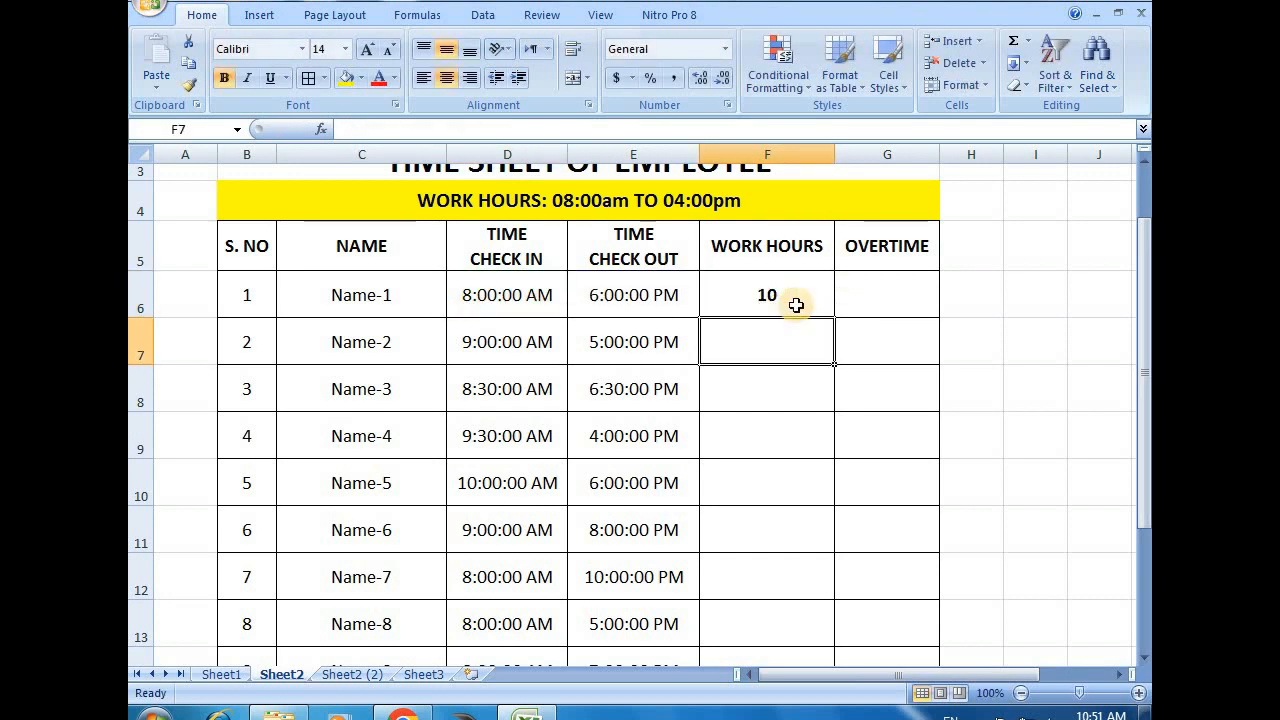
left_click(501, 295)
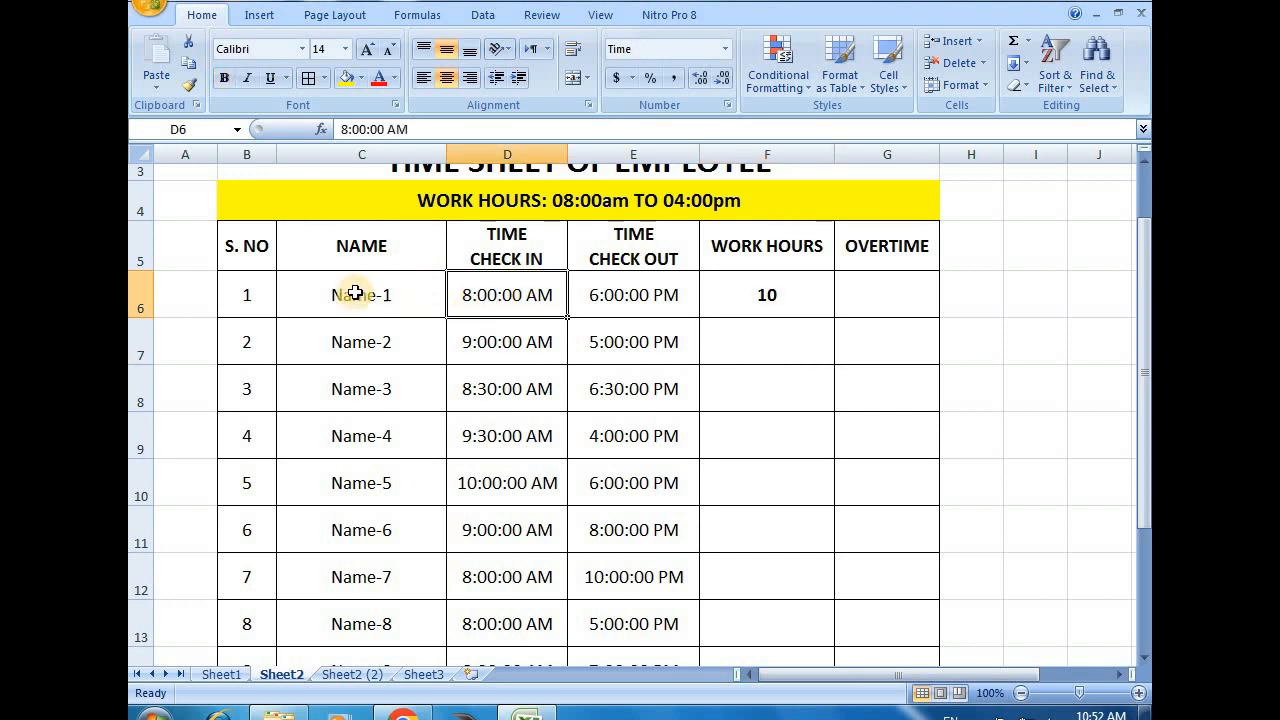
left_click_drag(352, 292, 479, 296)
left_click(777, 294)
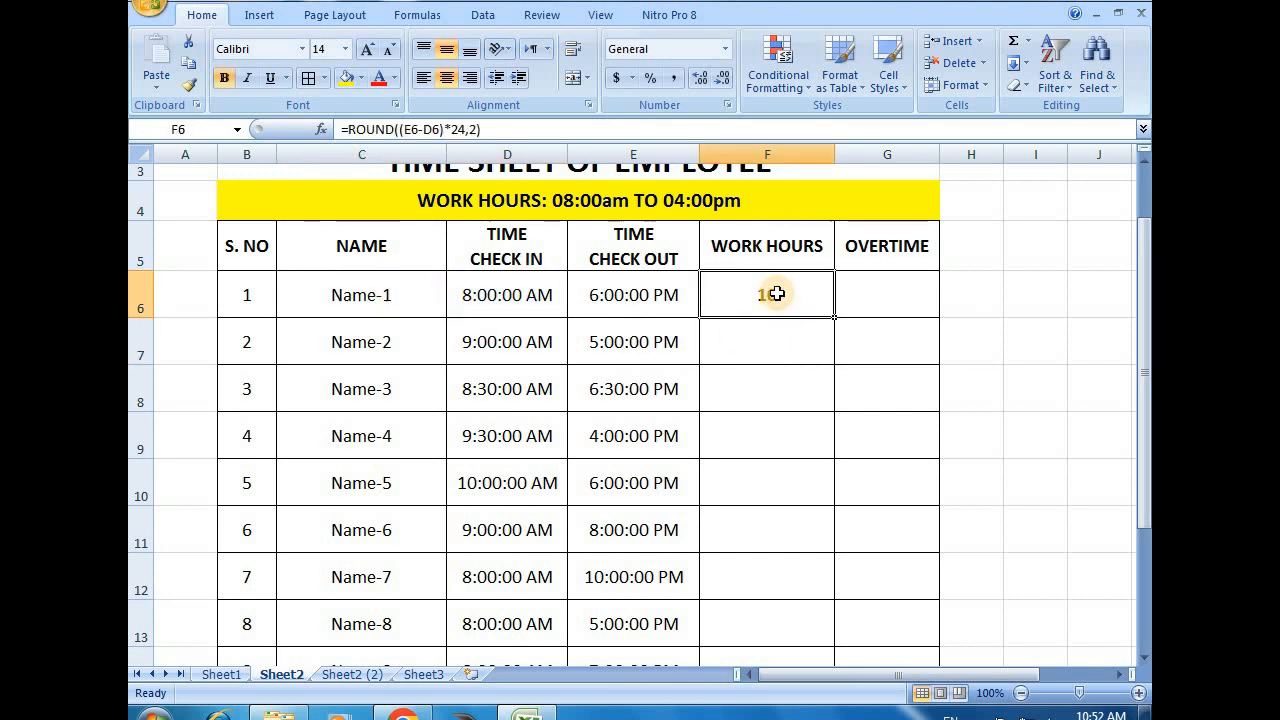
left_click(499, 301)
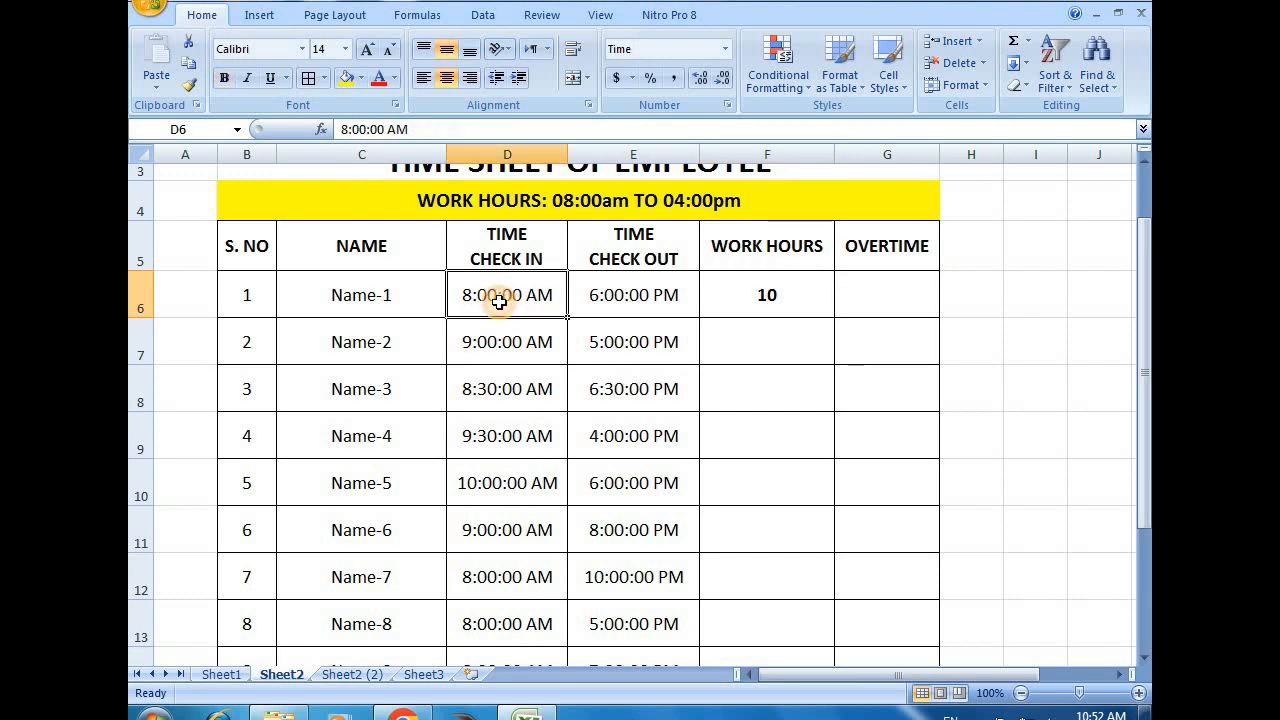
left_click(620, 298)
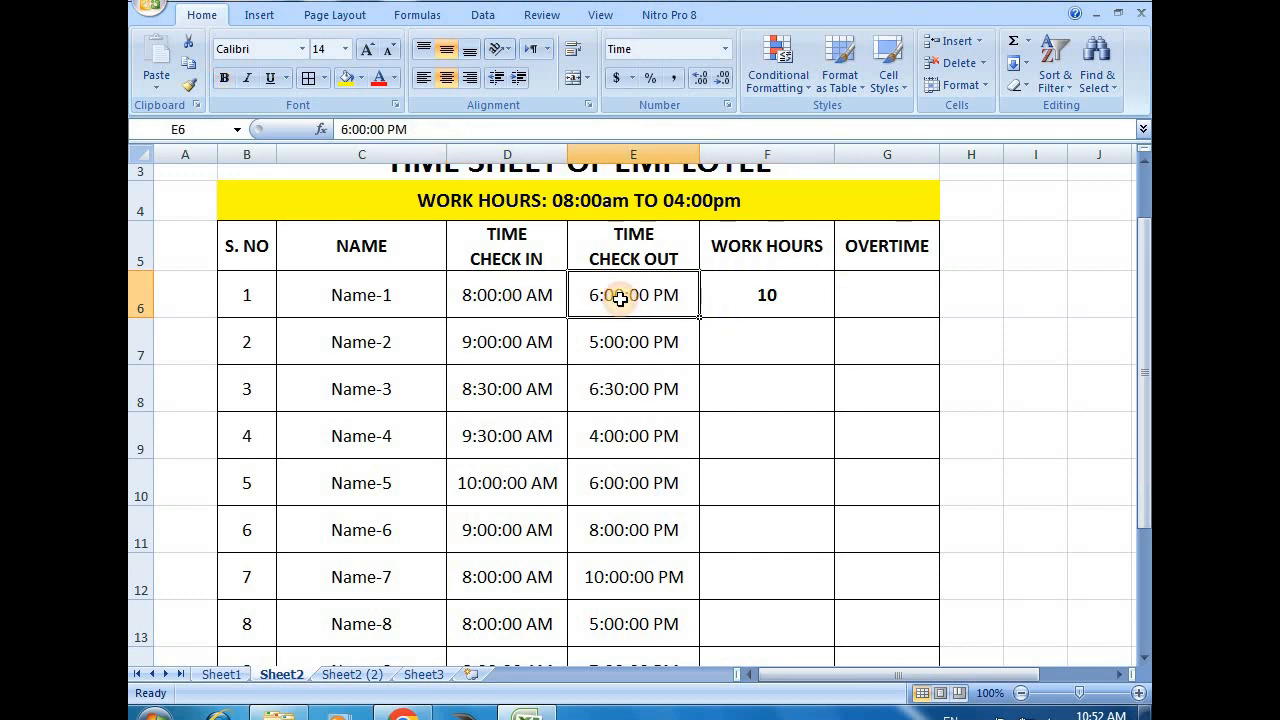
left_click(730, 291)
left_click(500, 292)
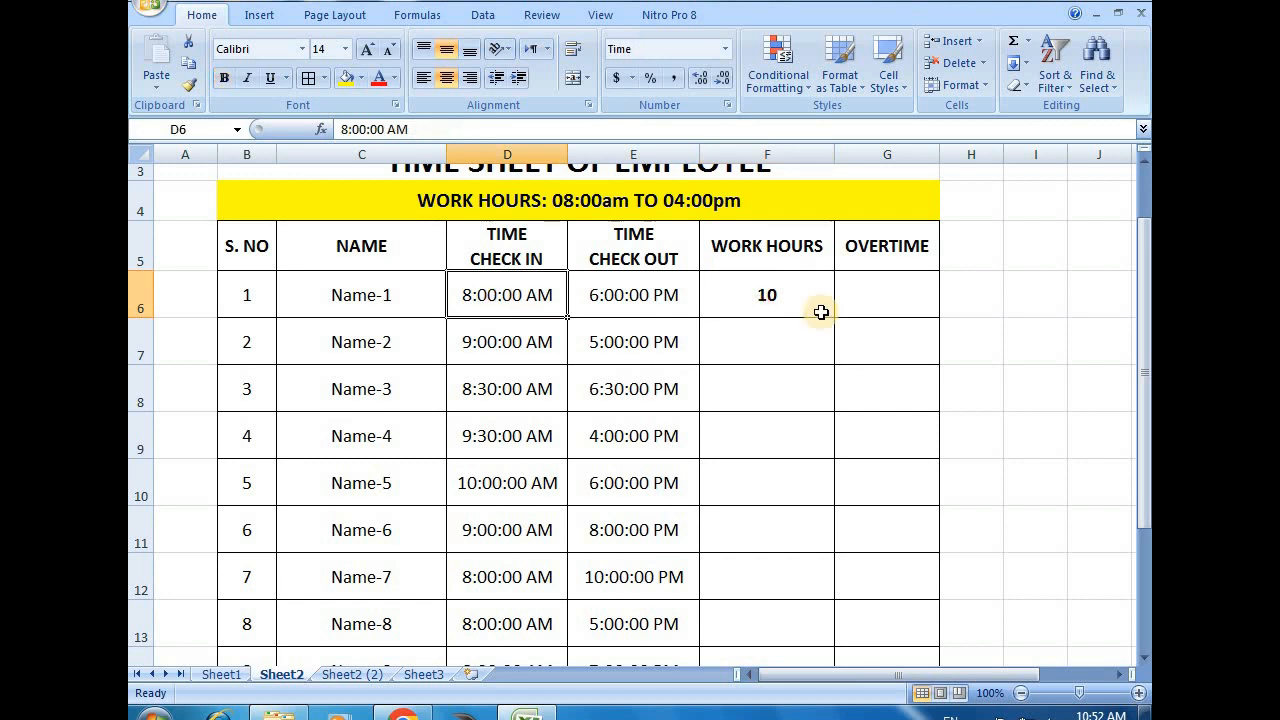
Fill the work hours formula from F6 down to F14 for all the employees
left_click(764, 298)
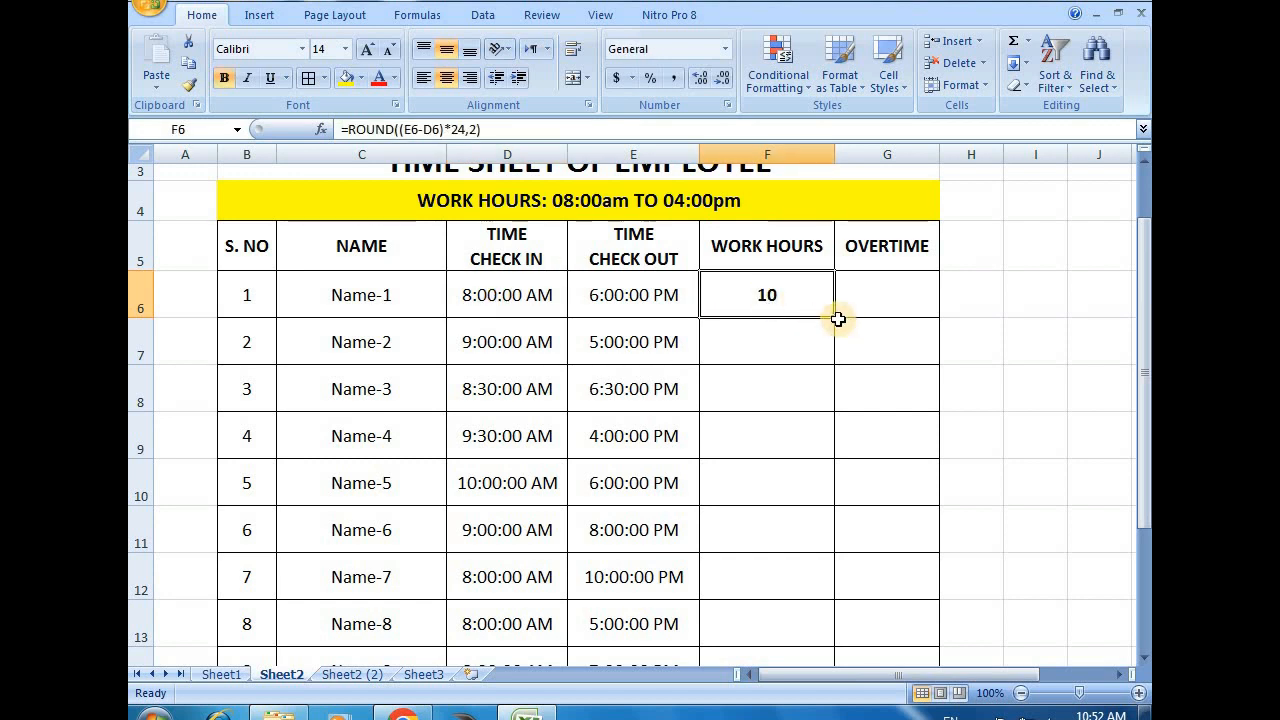
left_click_drag(836, 318, 774, 643)
left_click(917, 382)
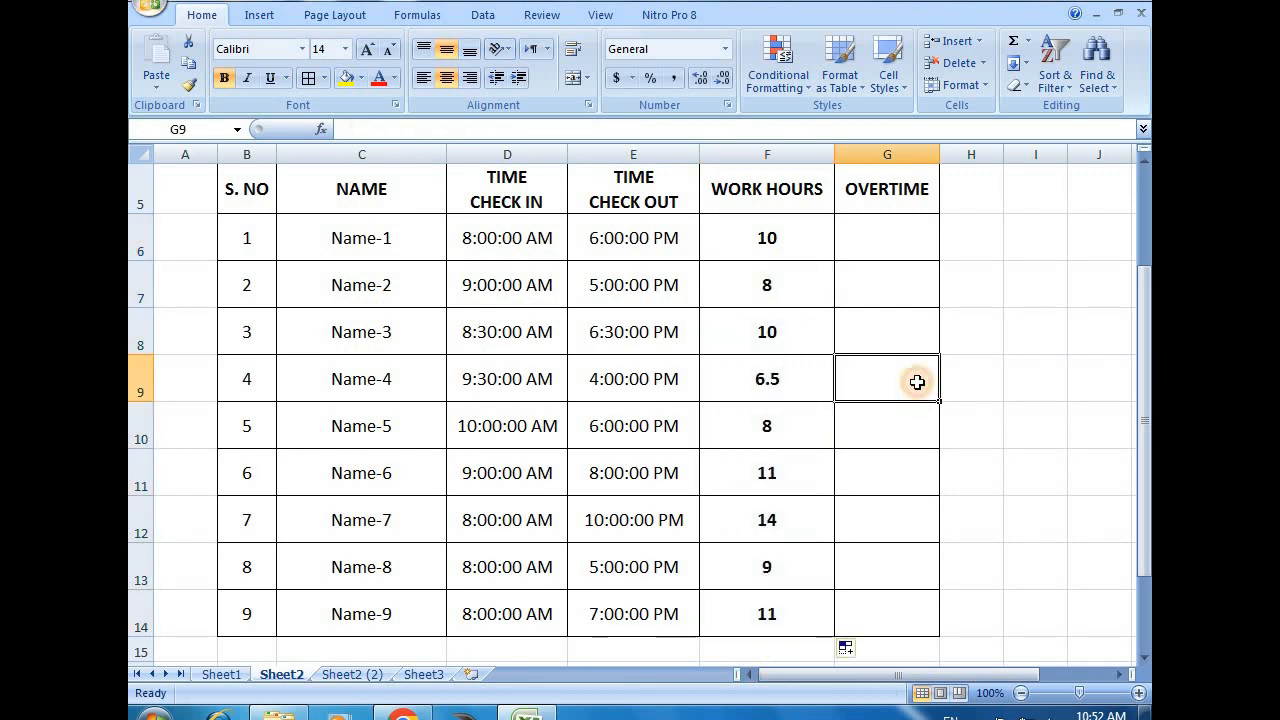
Review the calculated work hours in F6:F14 and compare the row of Name-4 with its check-in and check-out times
left_click(505, 240)
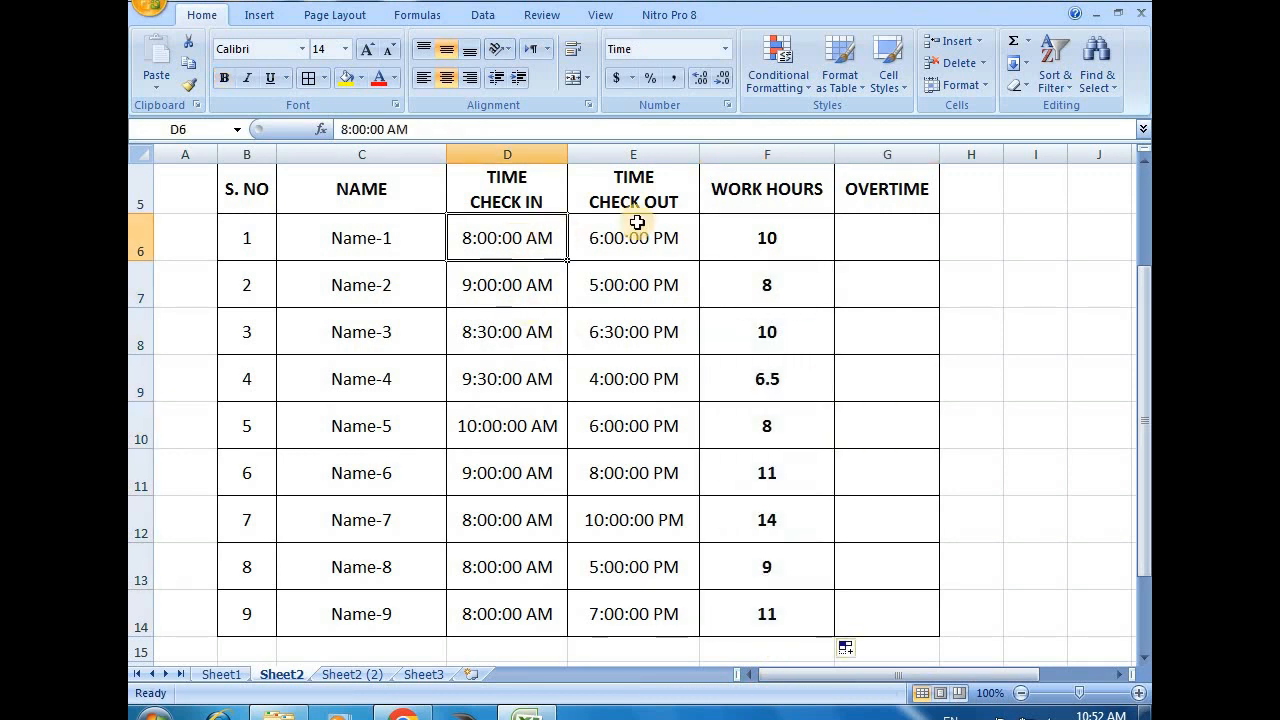
left_click_drag(776, 240, 762, 607)
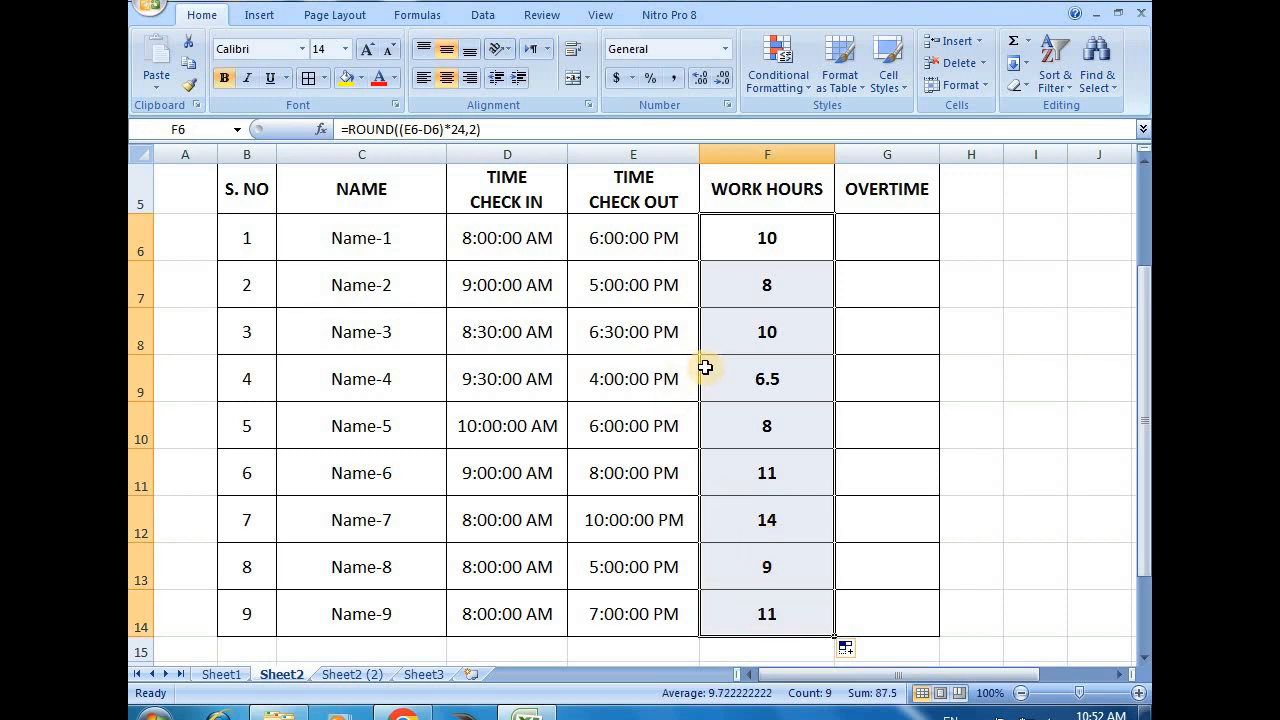
left_click(652, 380)
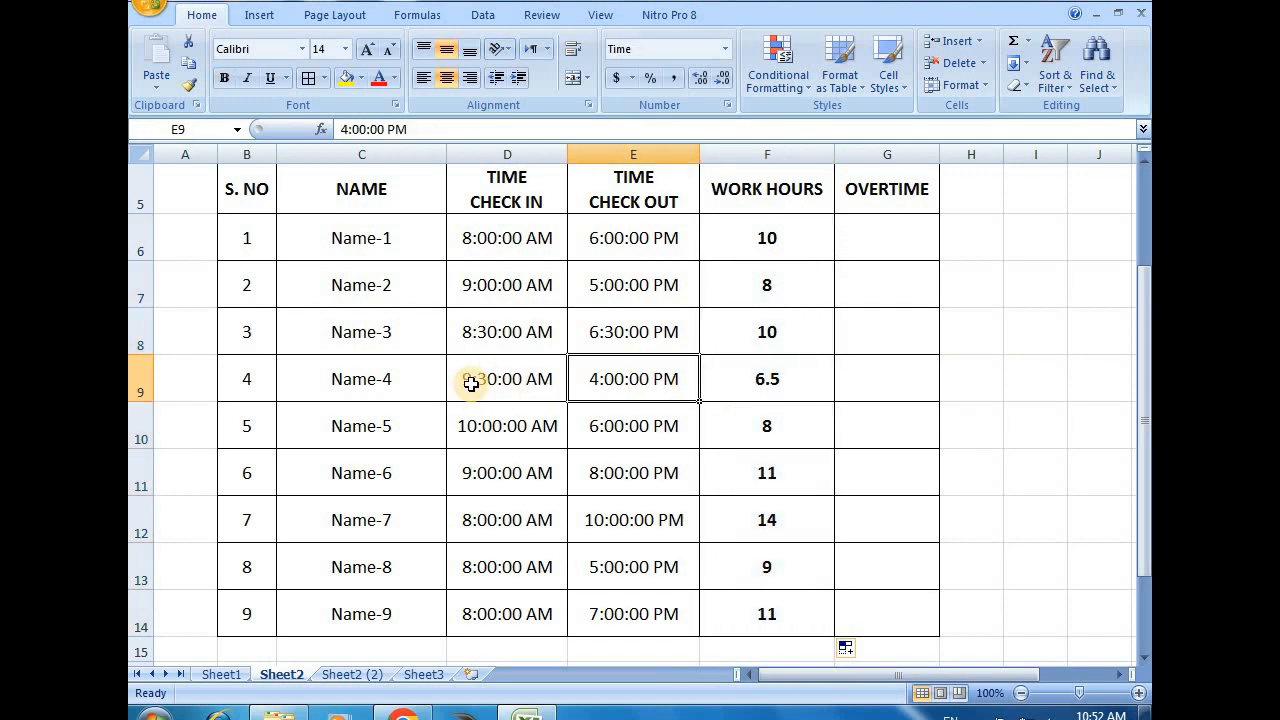
left_click(471, 384)
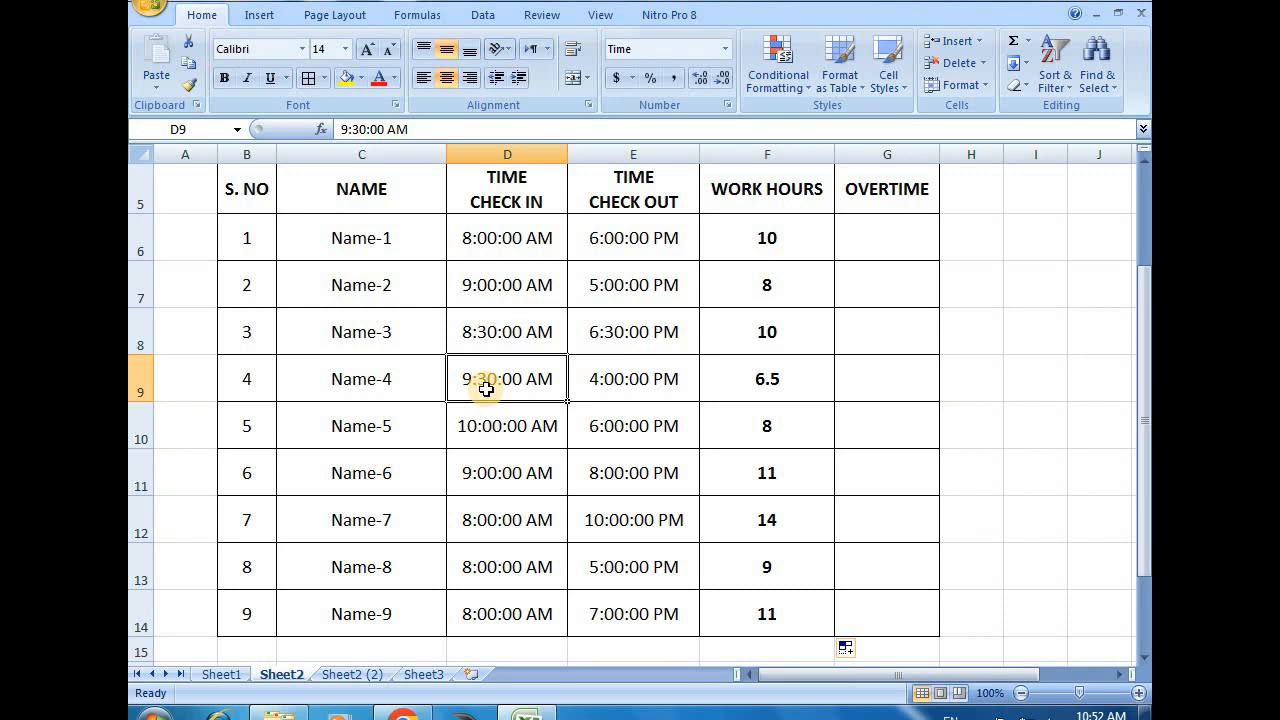
left_click(641, 382)
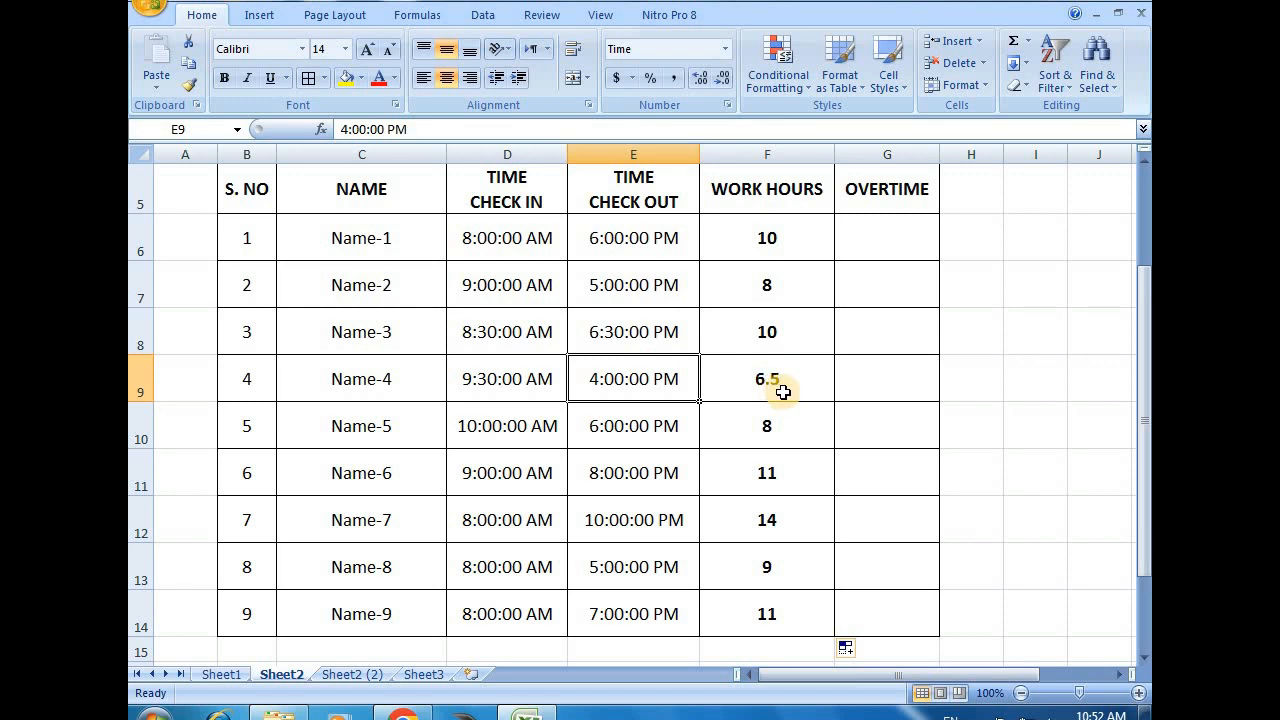
left_click(883, 378)
Calculate the overtime of Name-1 in G6 with the formula +F6-8
left_click(894, 235)
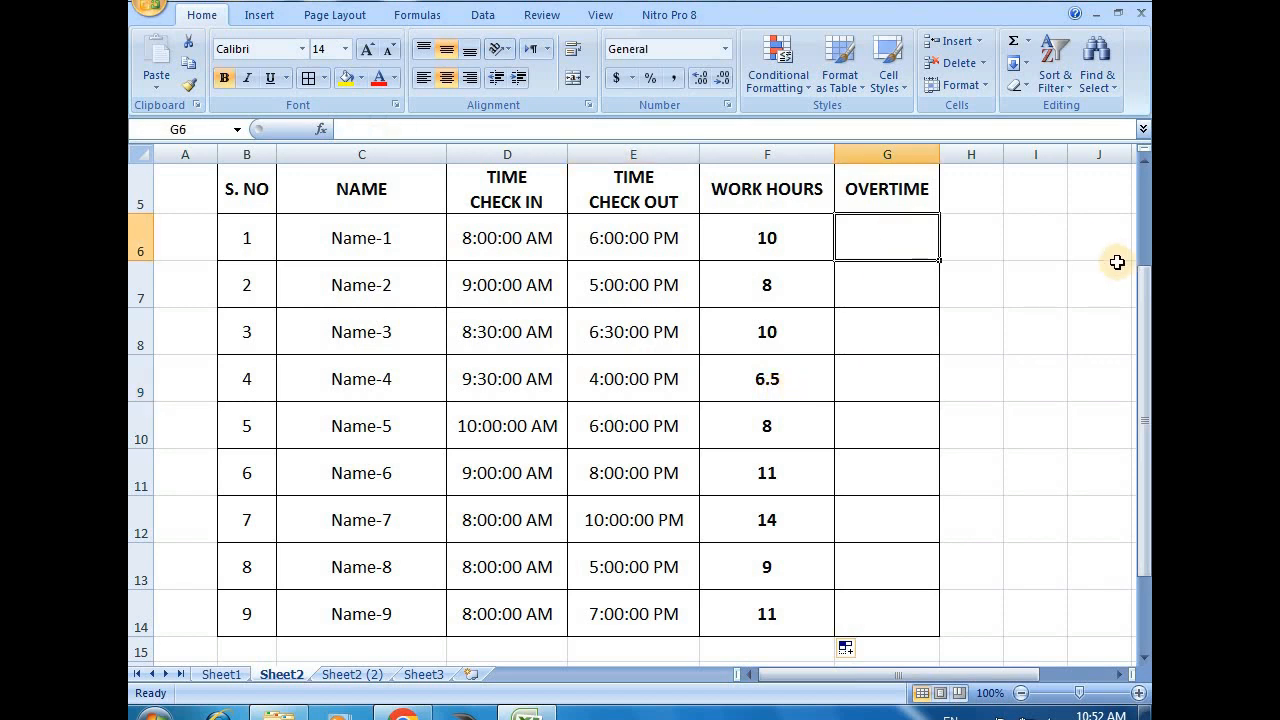
left_click_drag(1146, 275, 1148, 262)
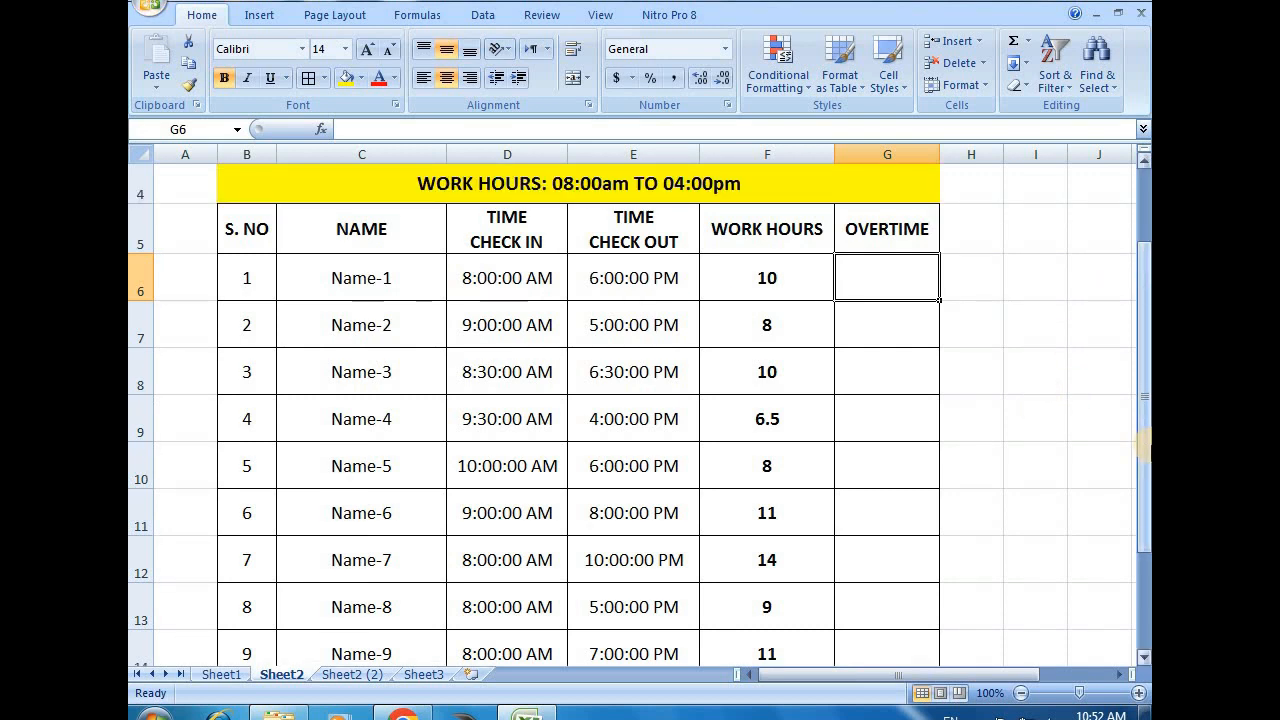
type("+")
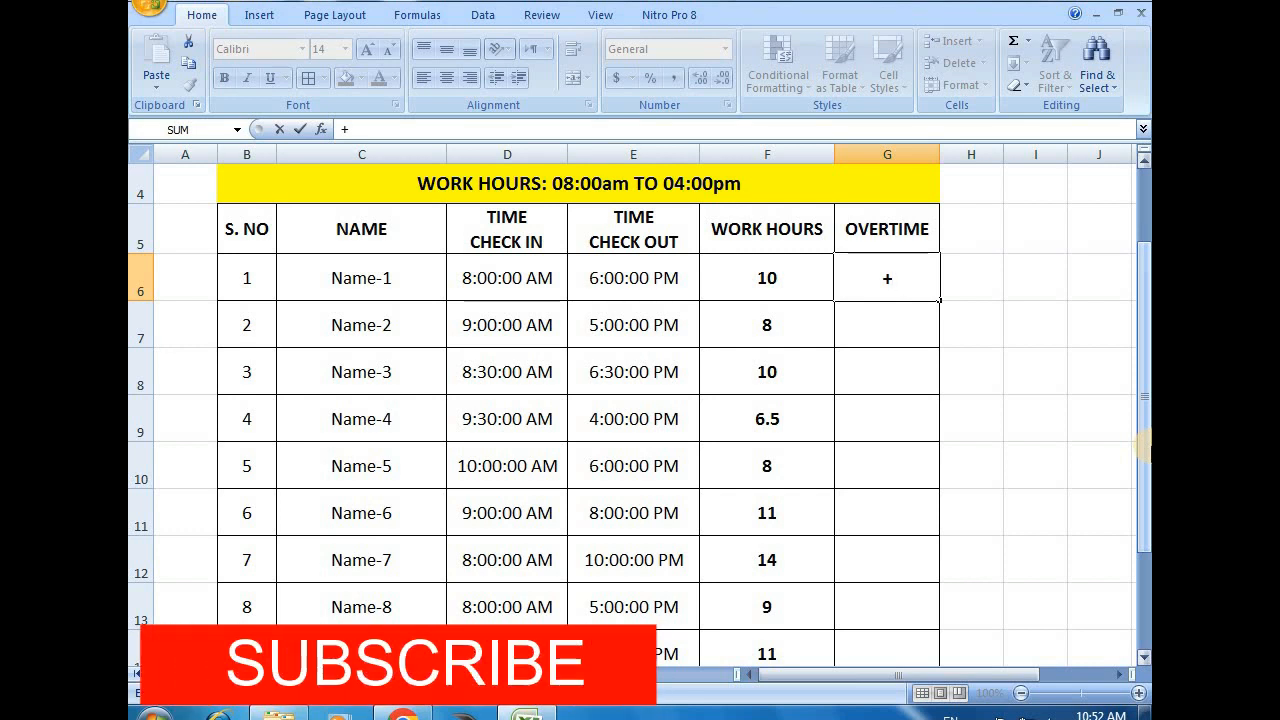
type("F6-")
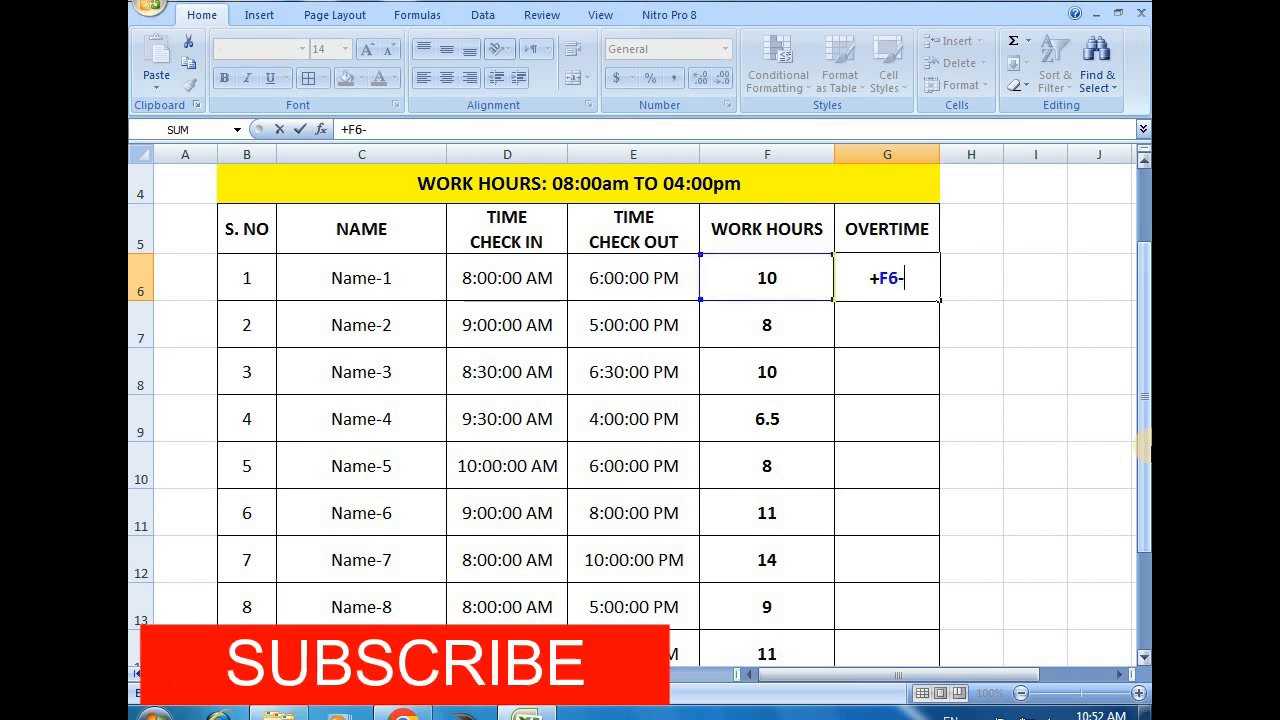
type("8")
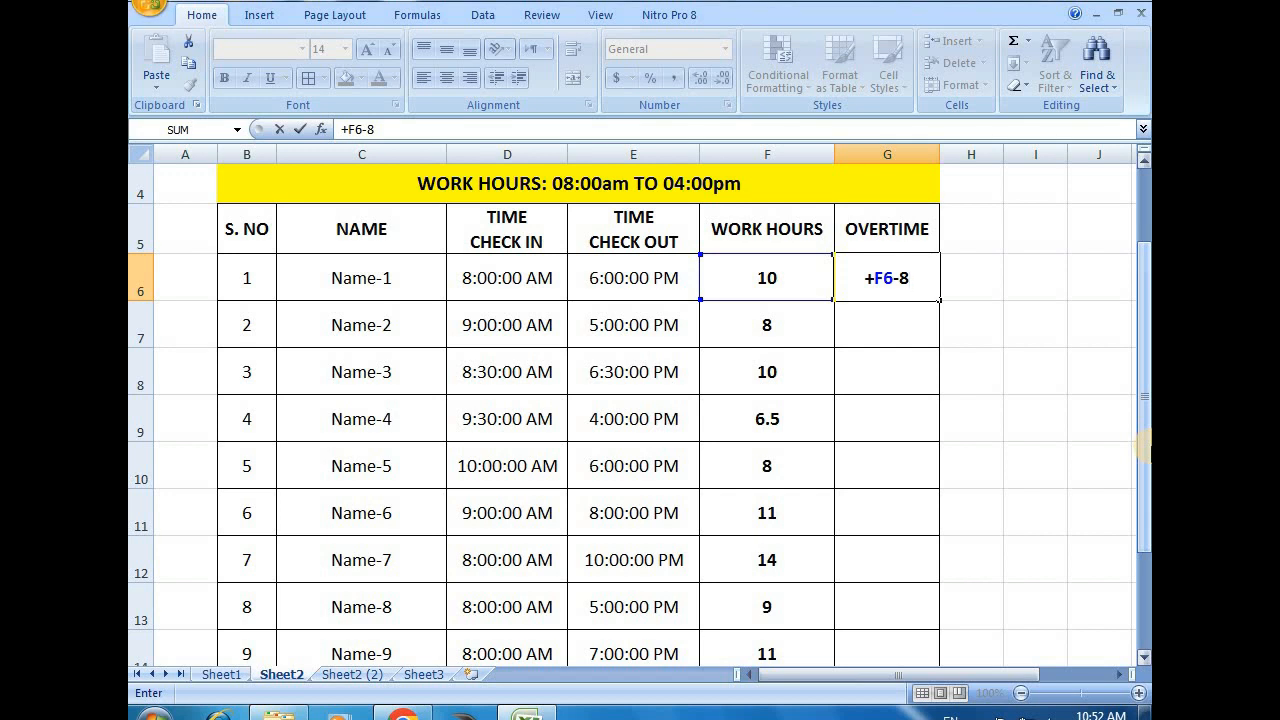
key("Return")
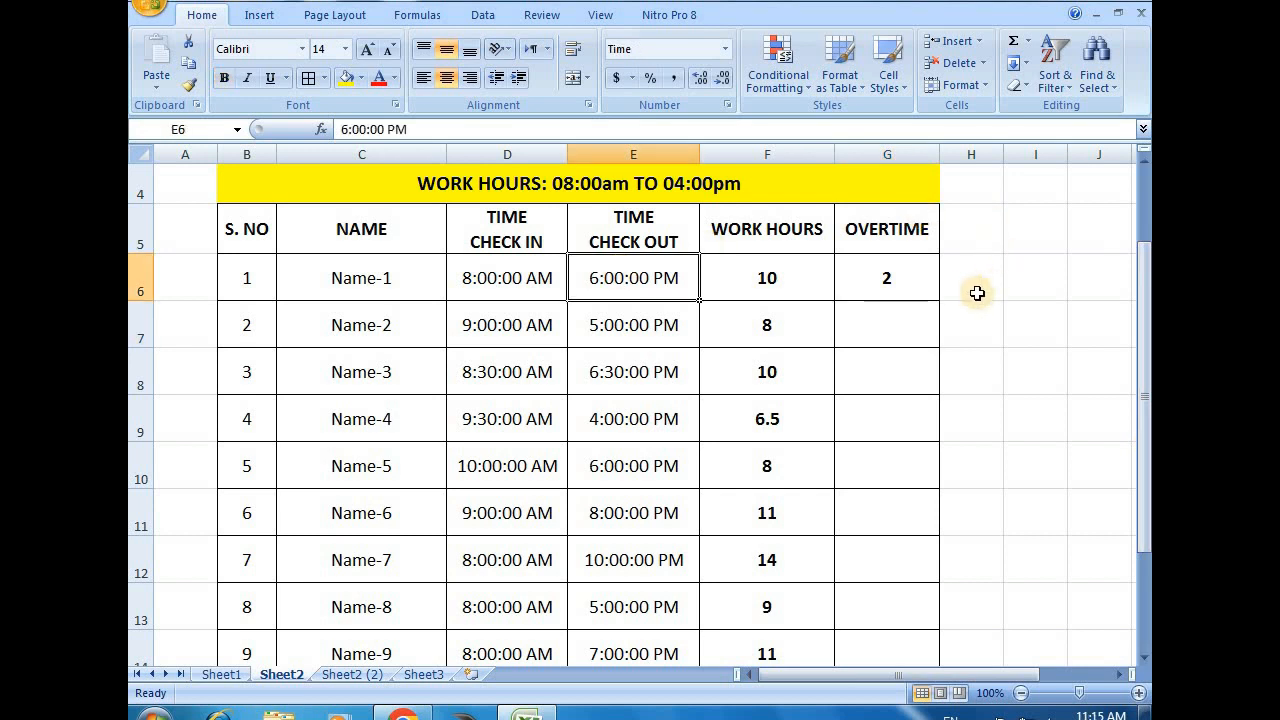
left_click(966, 277)
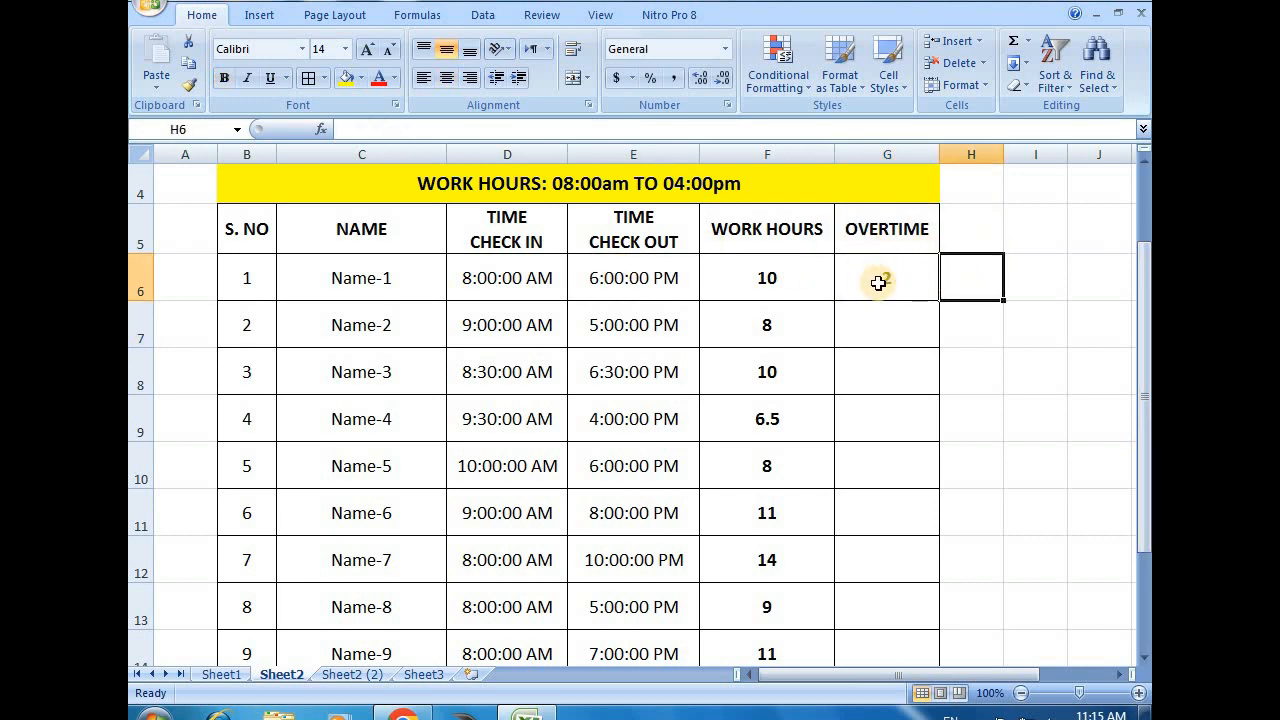
Fill the overtime formula from G6 down to G14 for all the employees
left_click(880, 279)
double_click(890, 278)
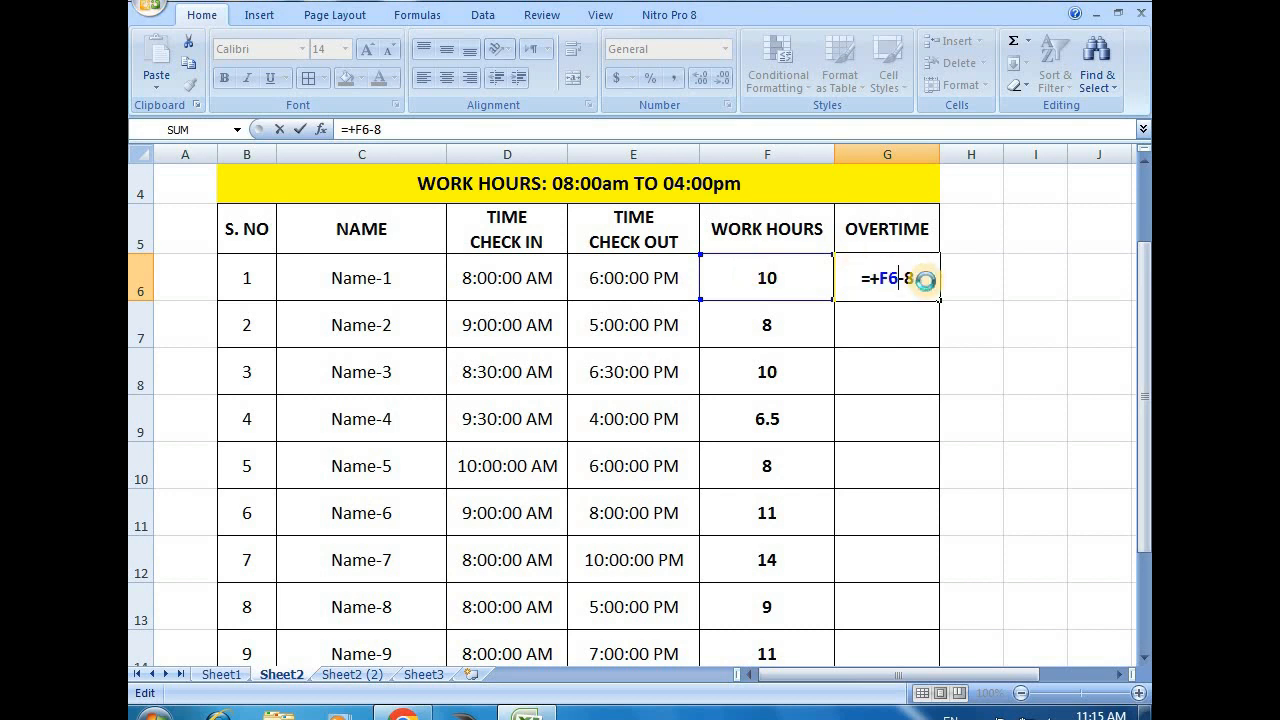
key("Return")
left_click(580, 278)
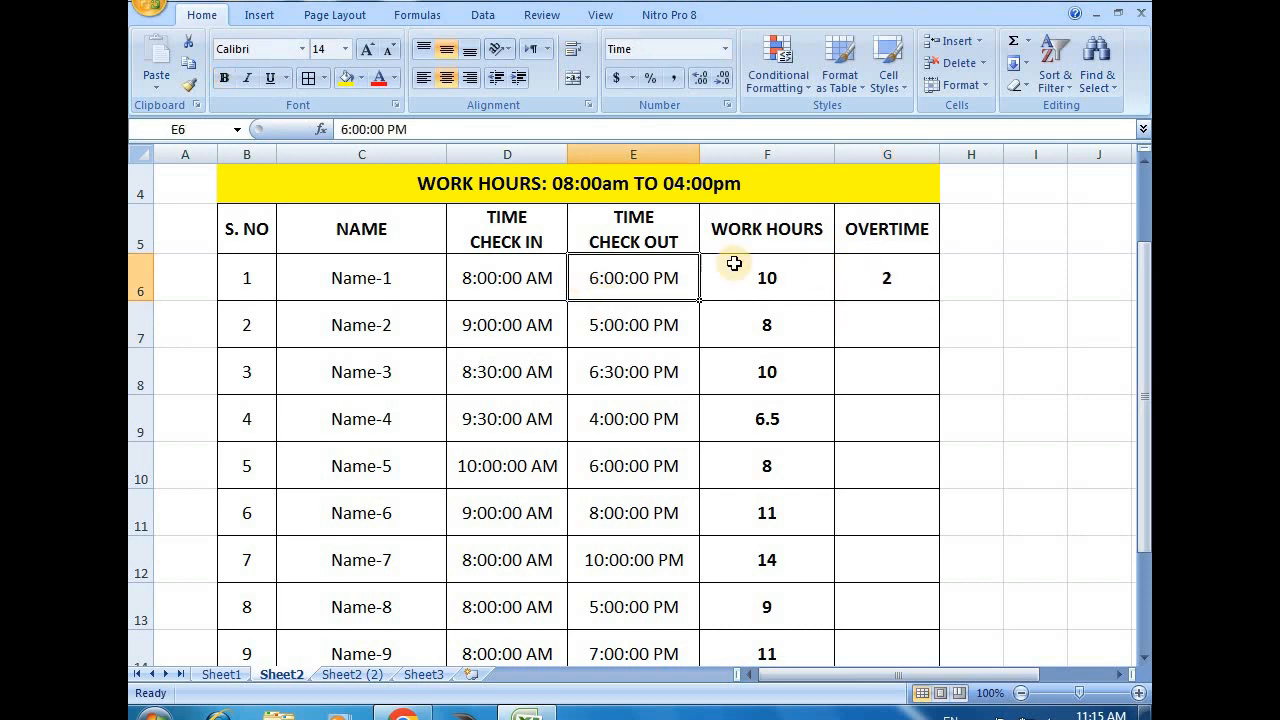
left_click(891, 277)
left_click_drag(940, 299, 917, 648)
left_click_drag(917, 633, 918, 636)
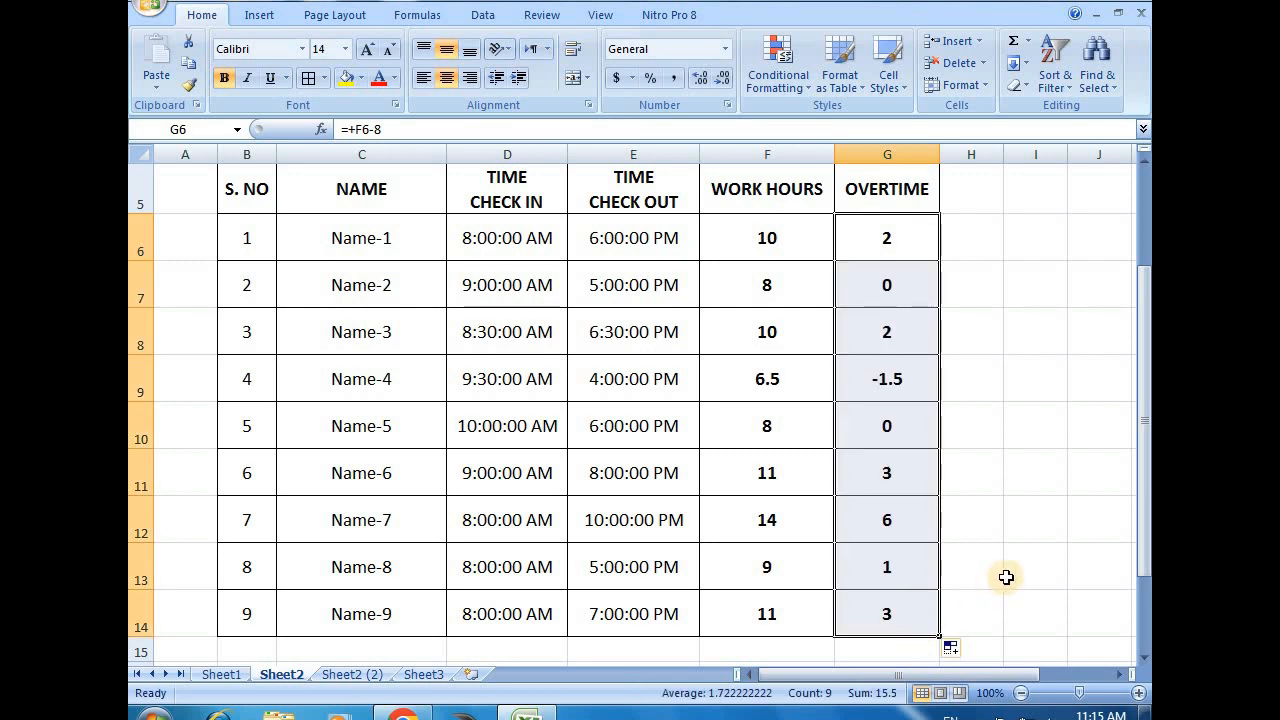
left_click(1023, 463)
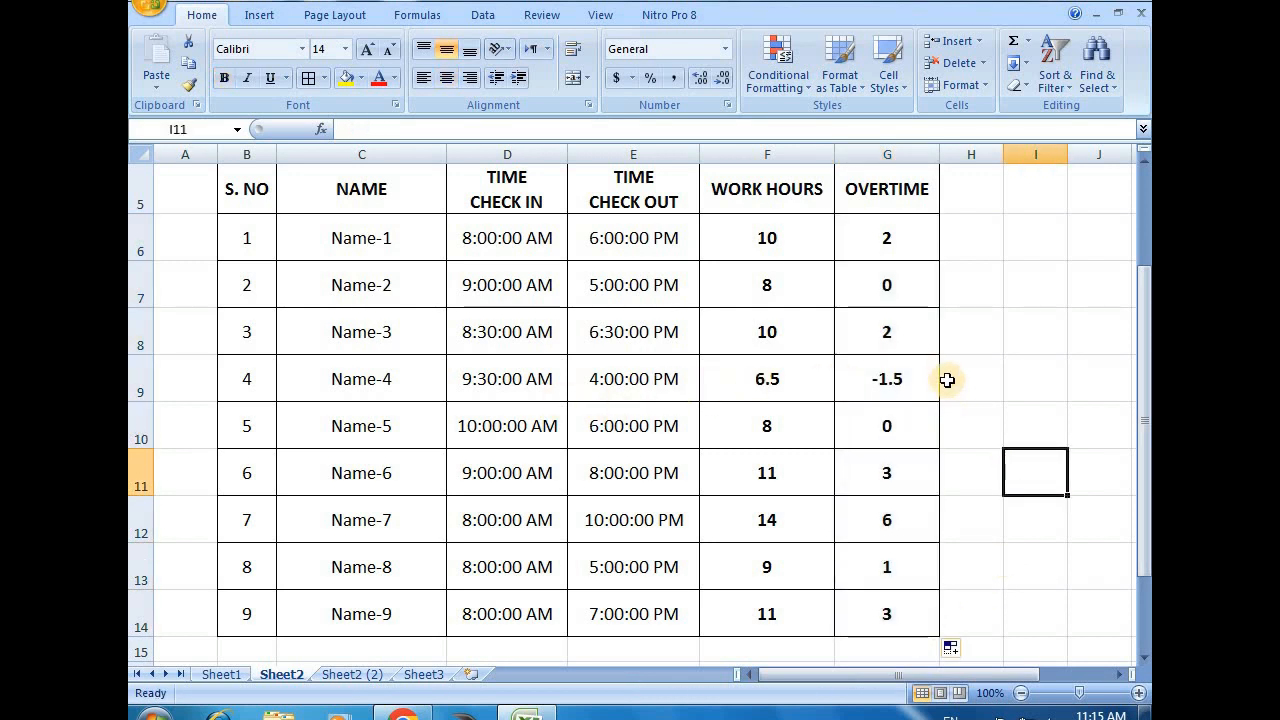
Compare the overtime of Name-4 in G9 with the check-in time in D9 and the check-out time in E9
left_click(912, 385)
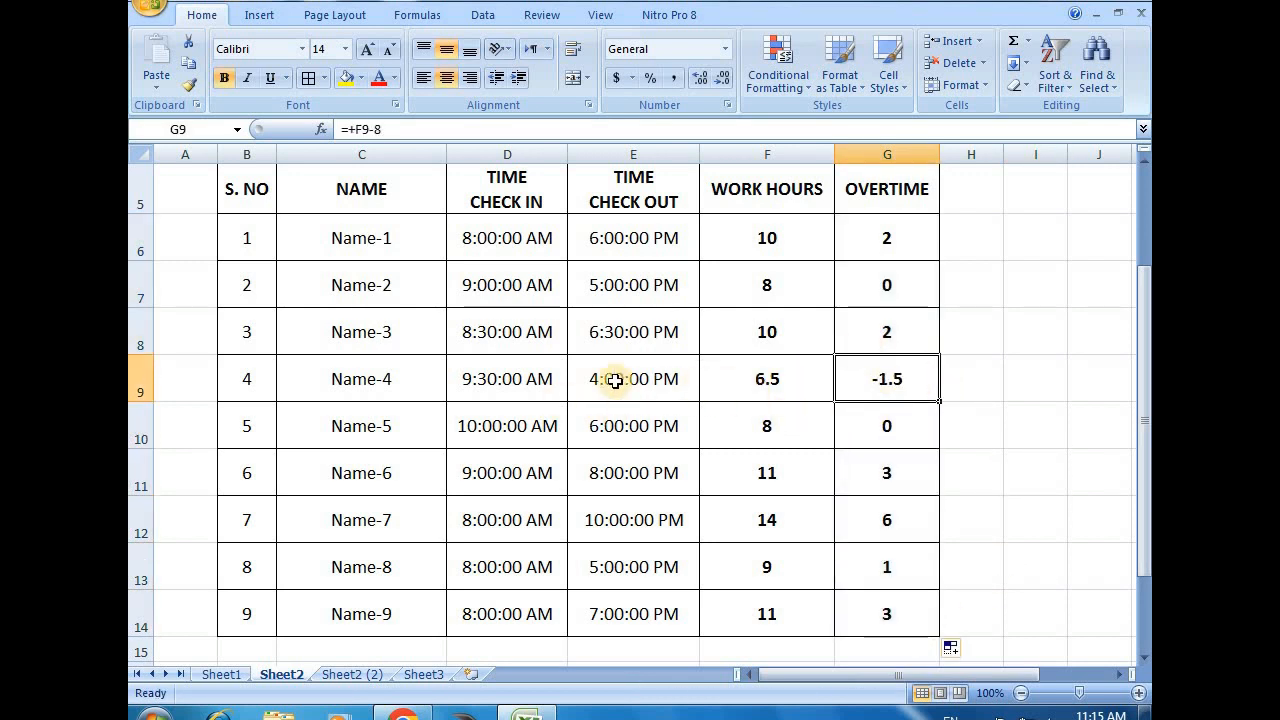
left_click(484, 386)
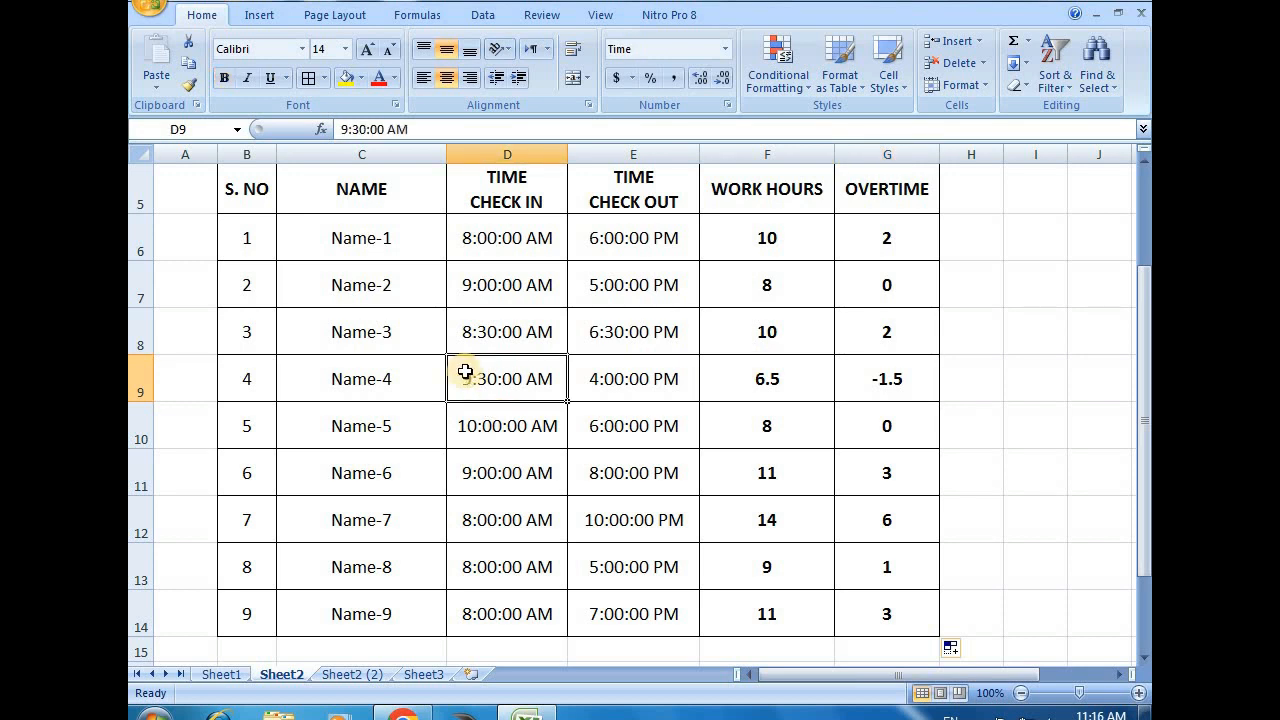
left_click_drag(274, 383, 395, 385)
left_click_drag(480, 372, 655, 393)
left_click(477, 376)
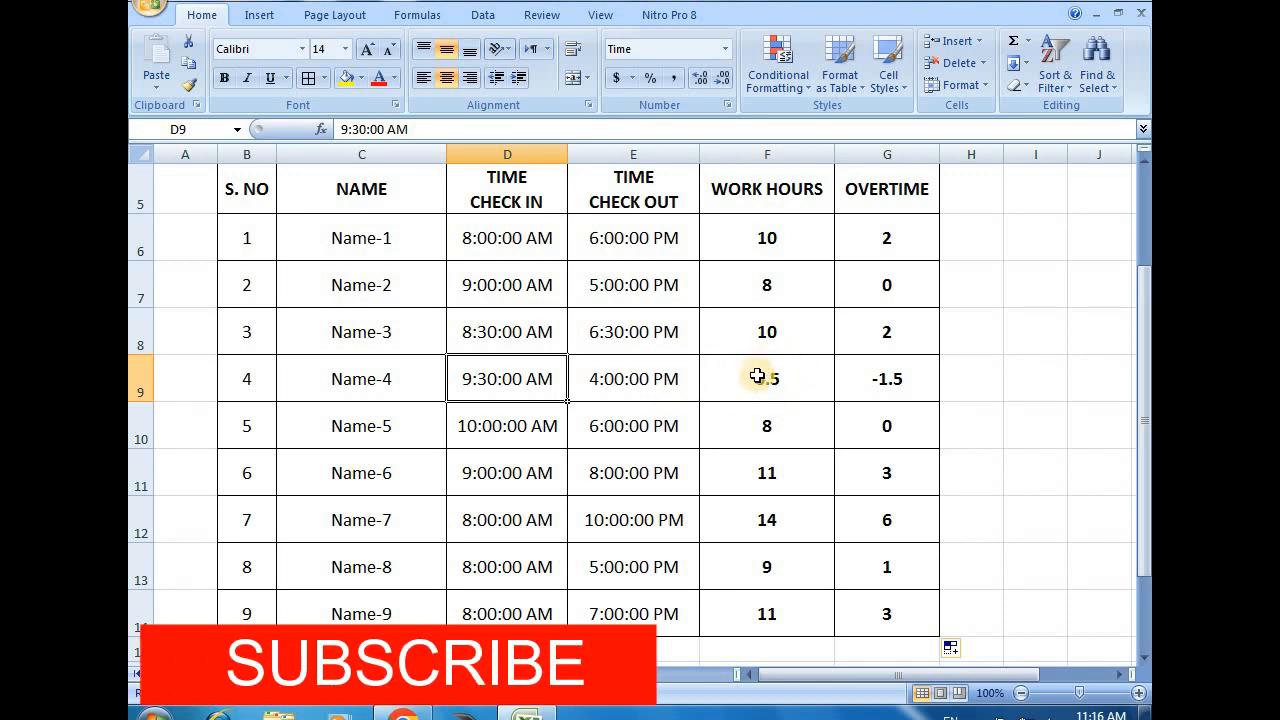
left_click(902, 378)
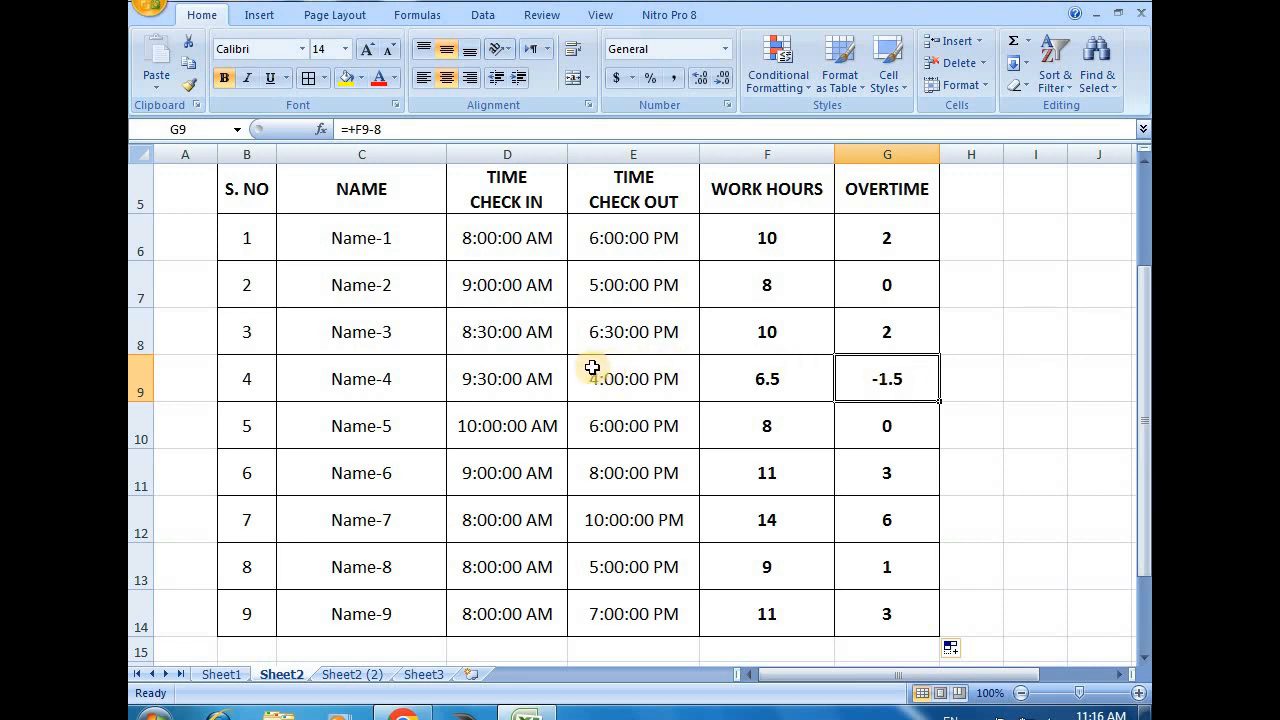
left_click(651, 371)
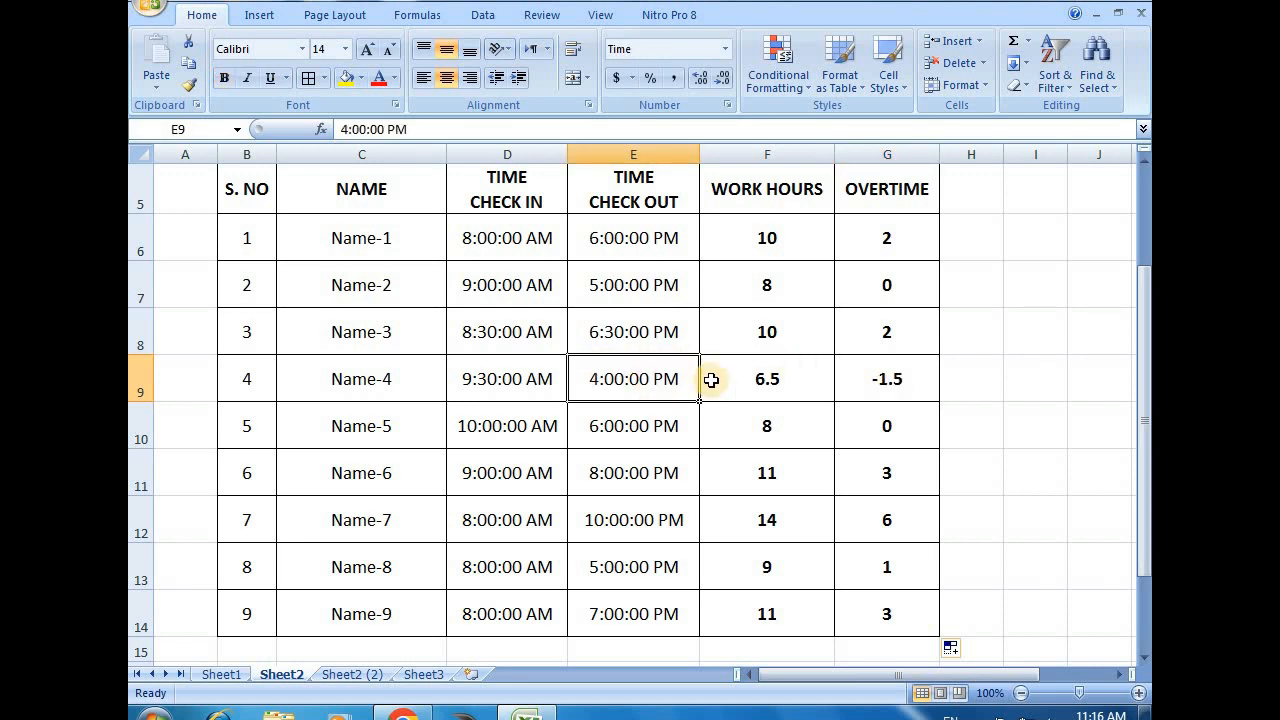
left_click(492, 372)
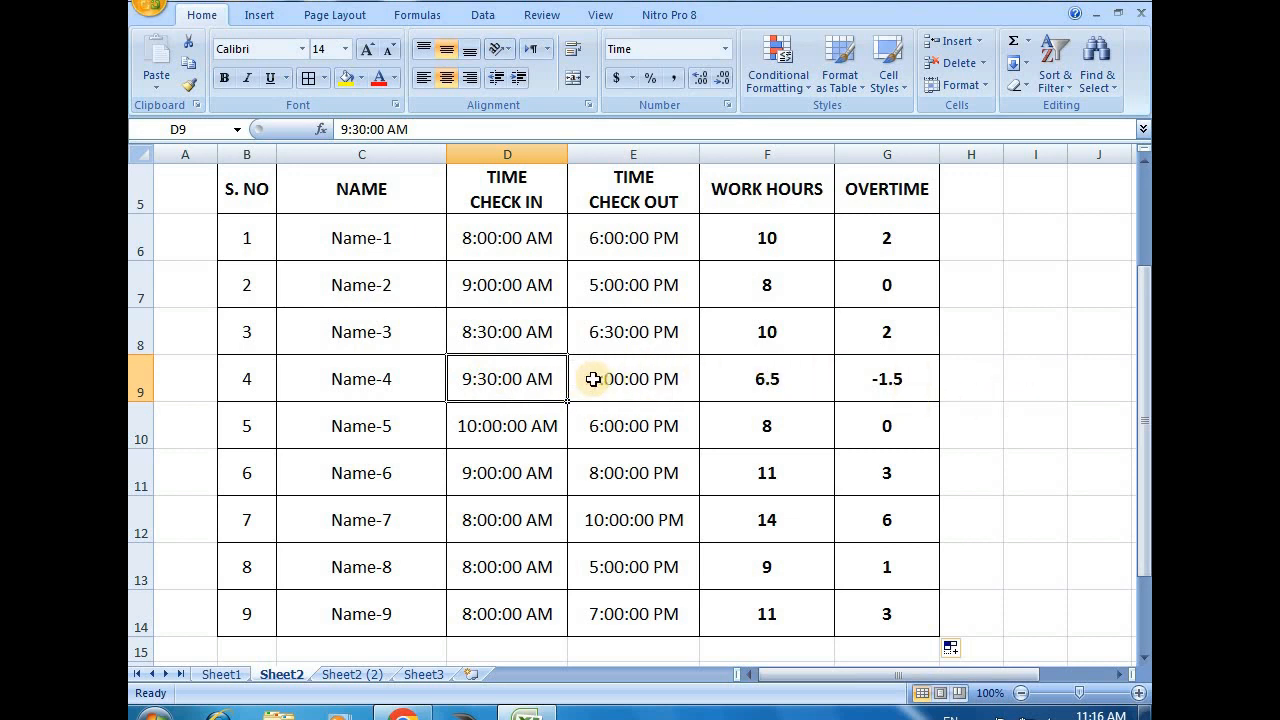
left_click(655, 380)
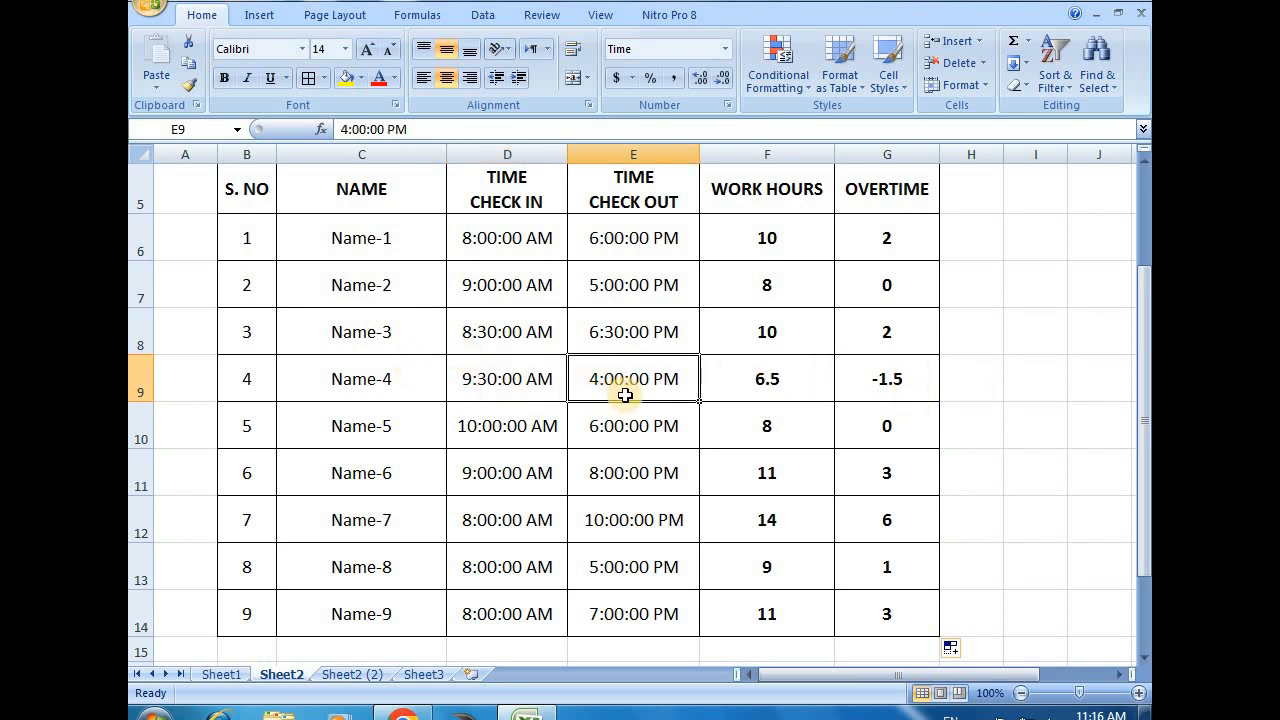
Change the check-out time of Name-4 in E9 to 7:00:00 PM
double_click(590, 378)
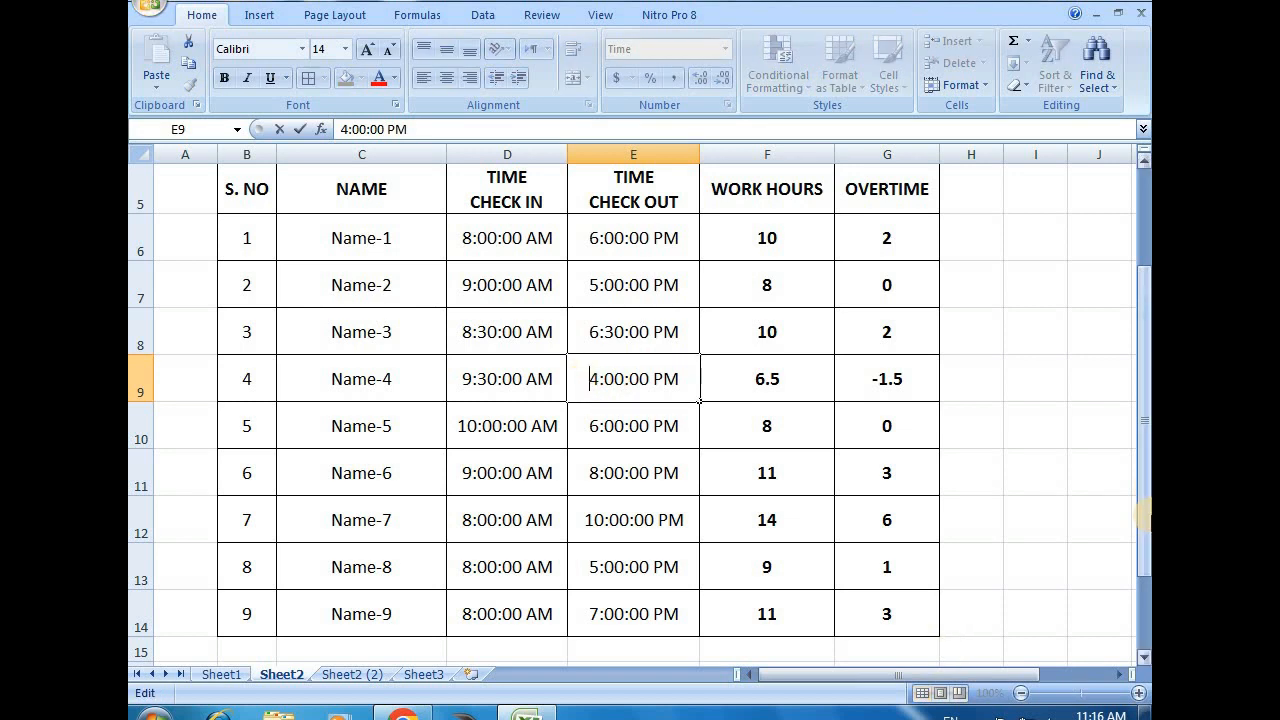
key("Delete")
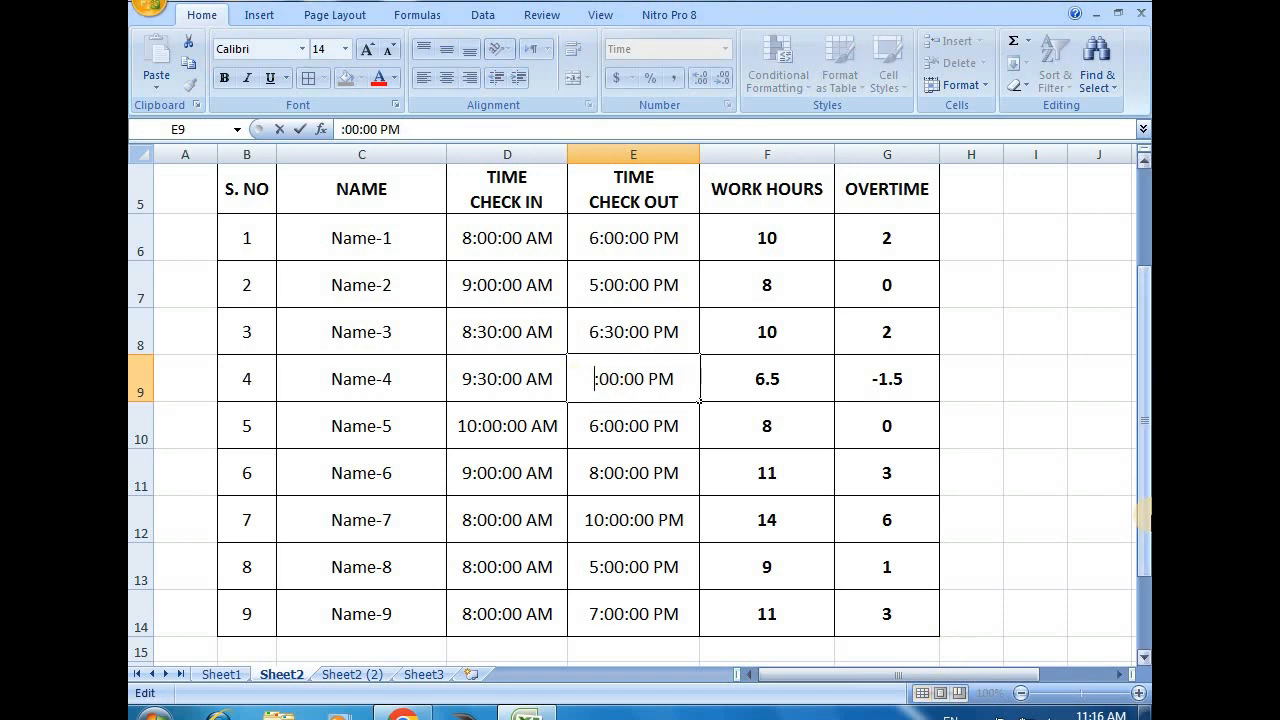
type("7")
key("Return")
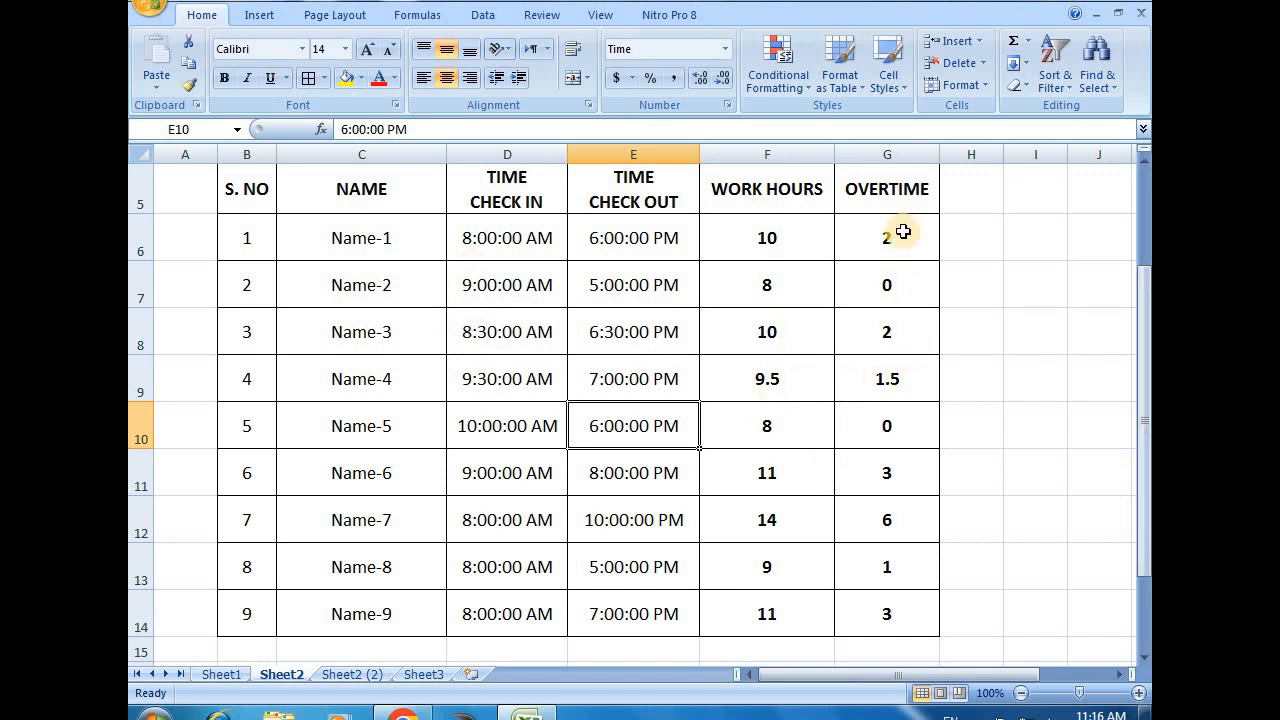
Review the overtime in G6:G14 and the work hours in F6:F14 of the finished timesheet
left_click_drag(911, 236, 900, 612)
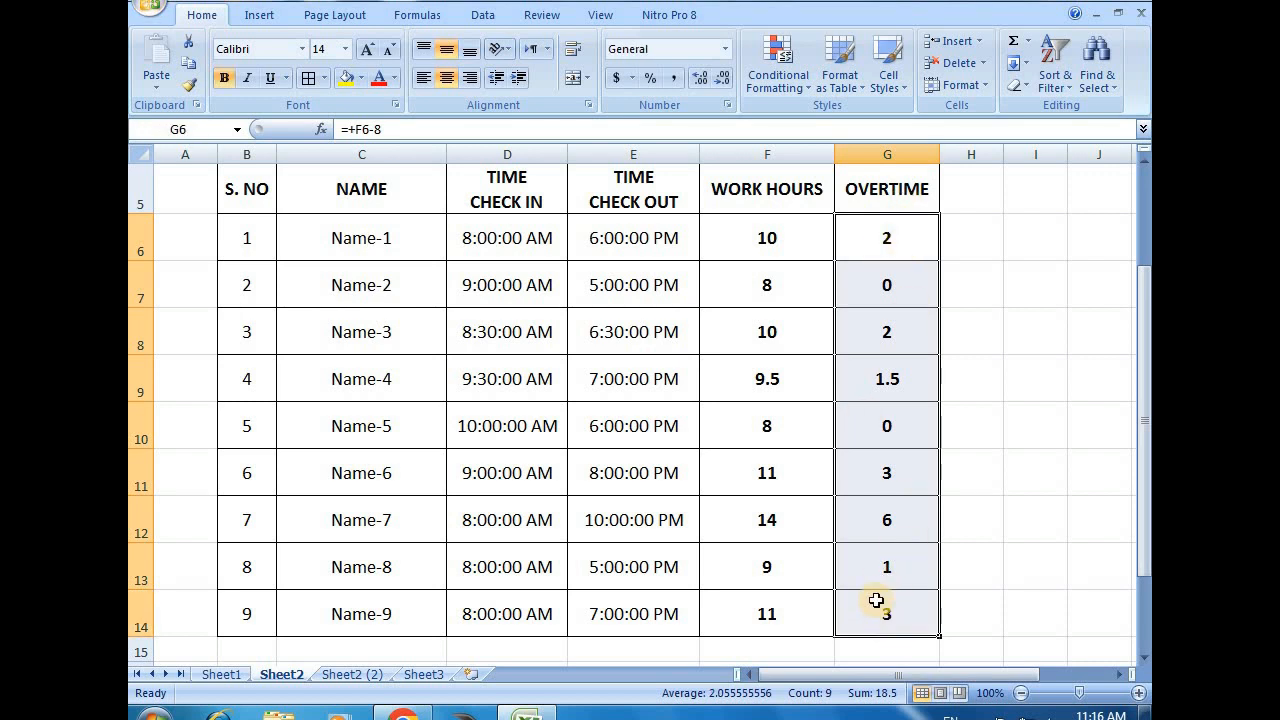
left_click(437, 399)
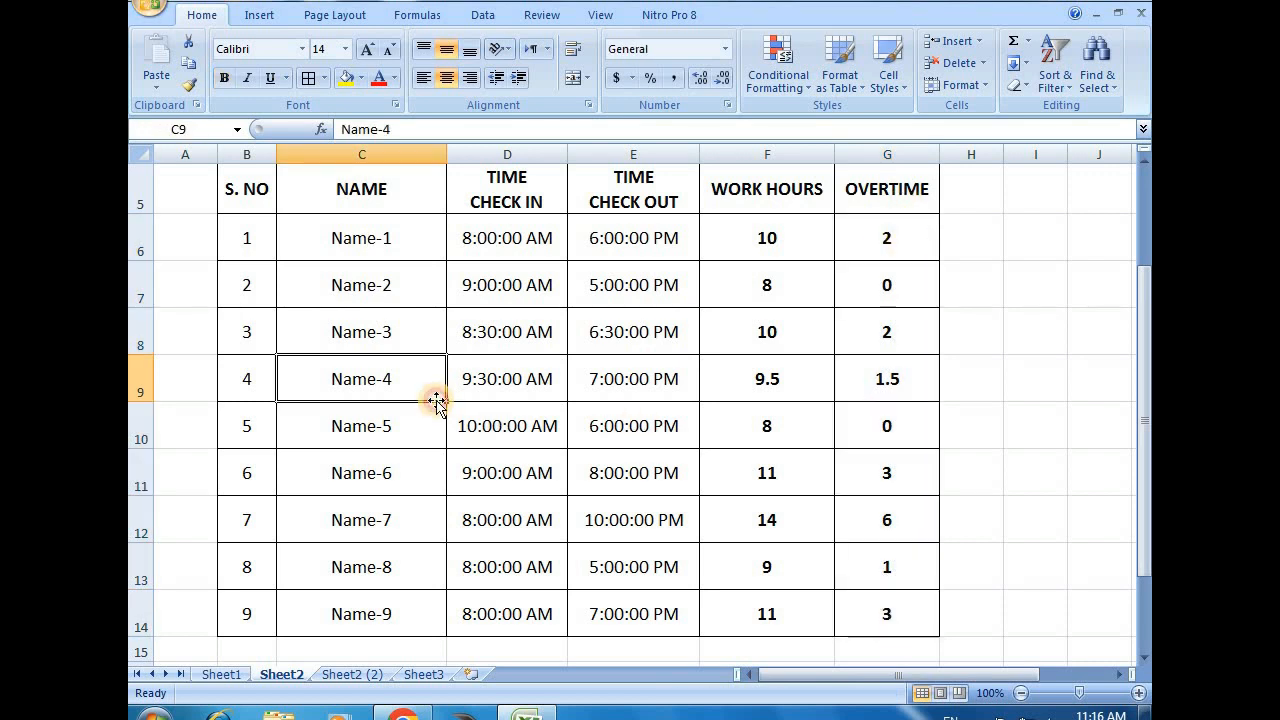
left_click_drag(914, 246, 894, 291)
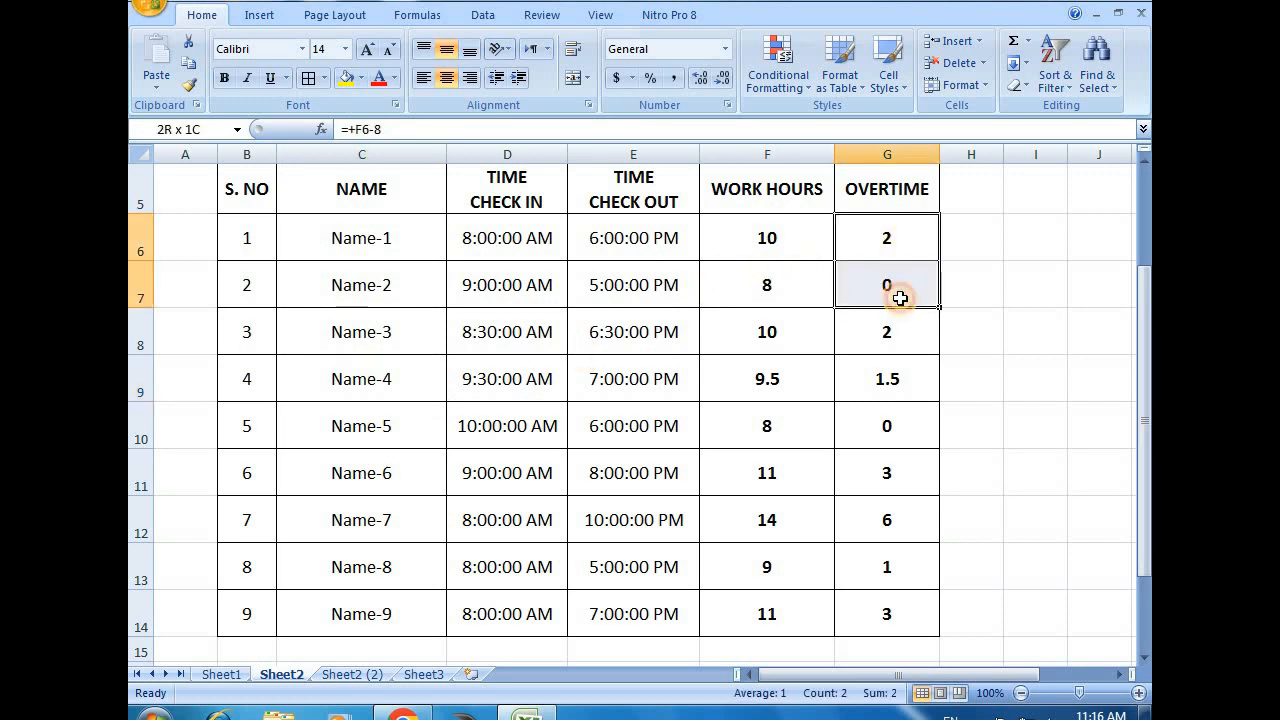
left_click_drag(783, 239, 771, 612)
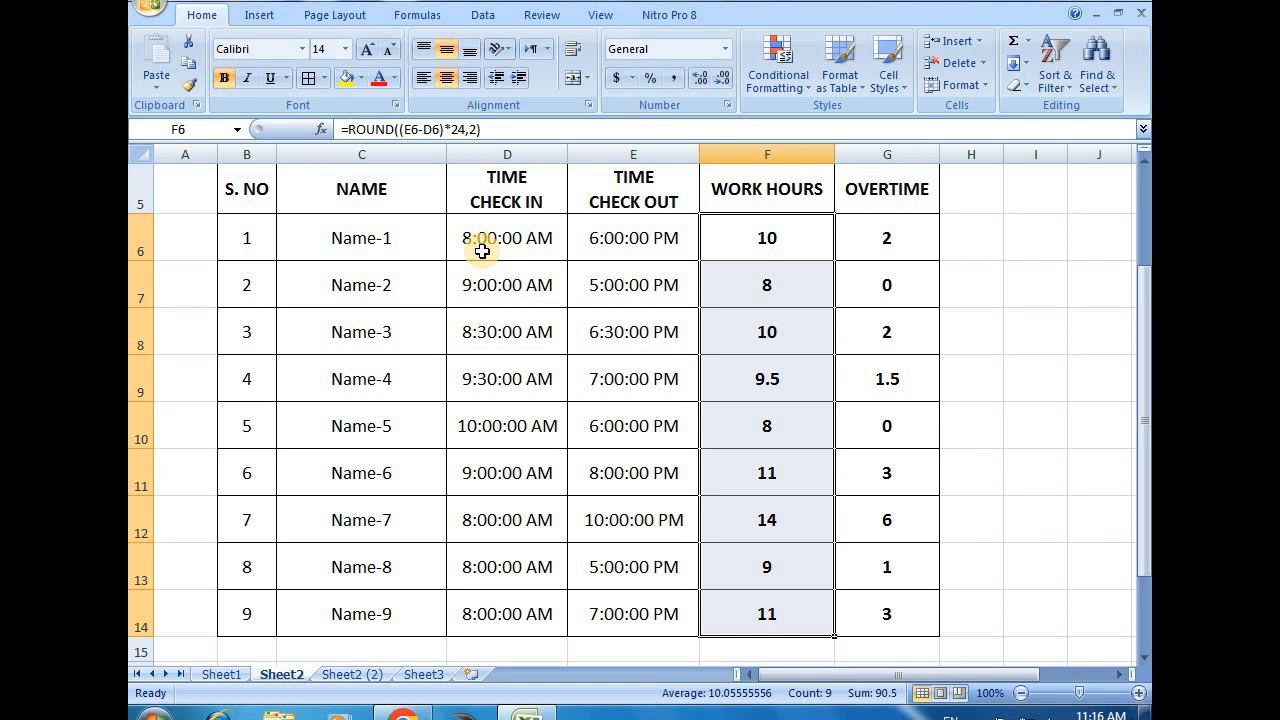
scroll(482, 253, "up", 1)
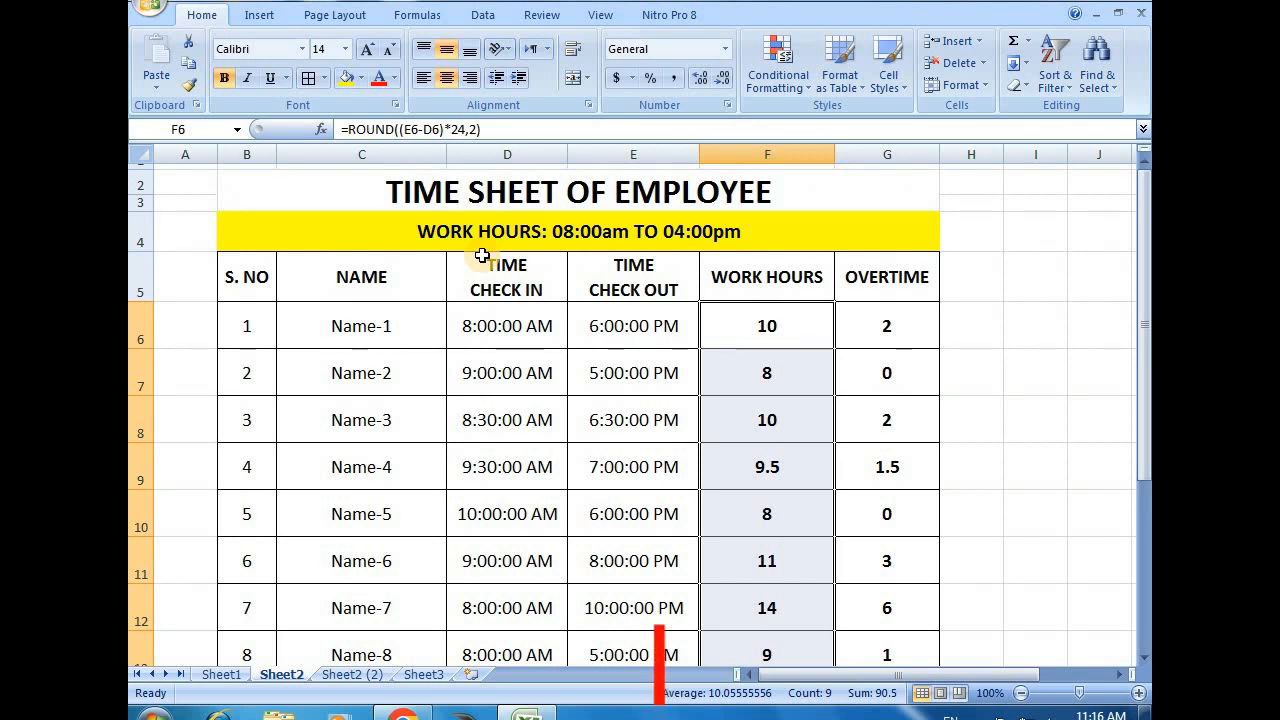